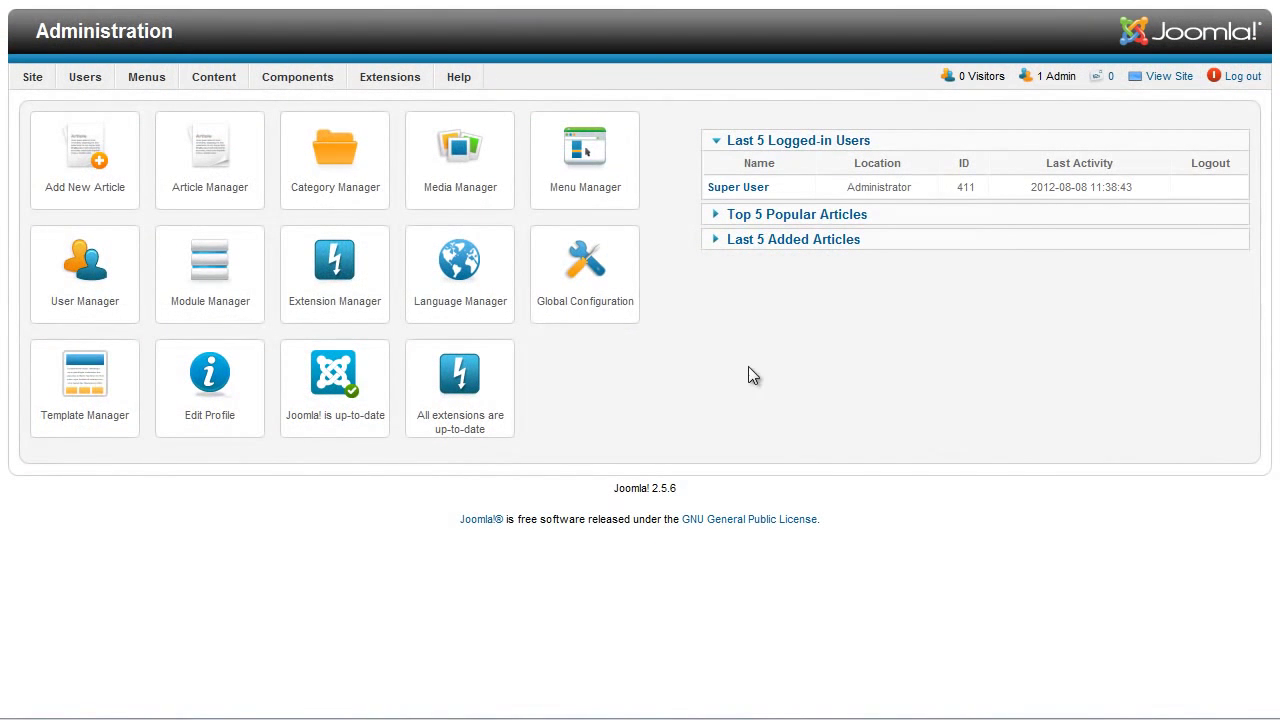
# Display the RSEvents!Pro submenu under the Components menu
pyautogui.moveTo(320, 84)
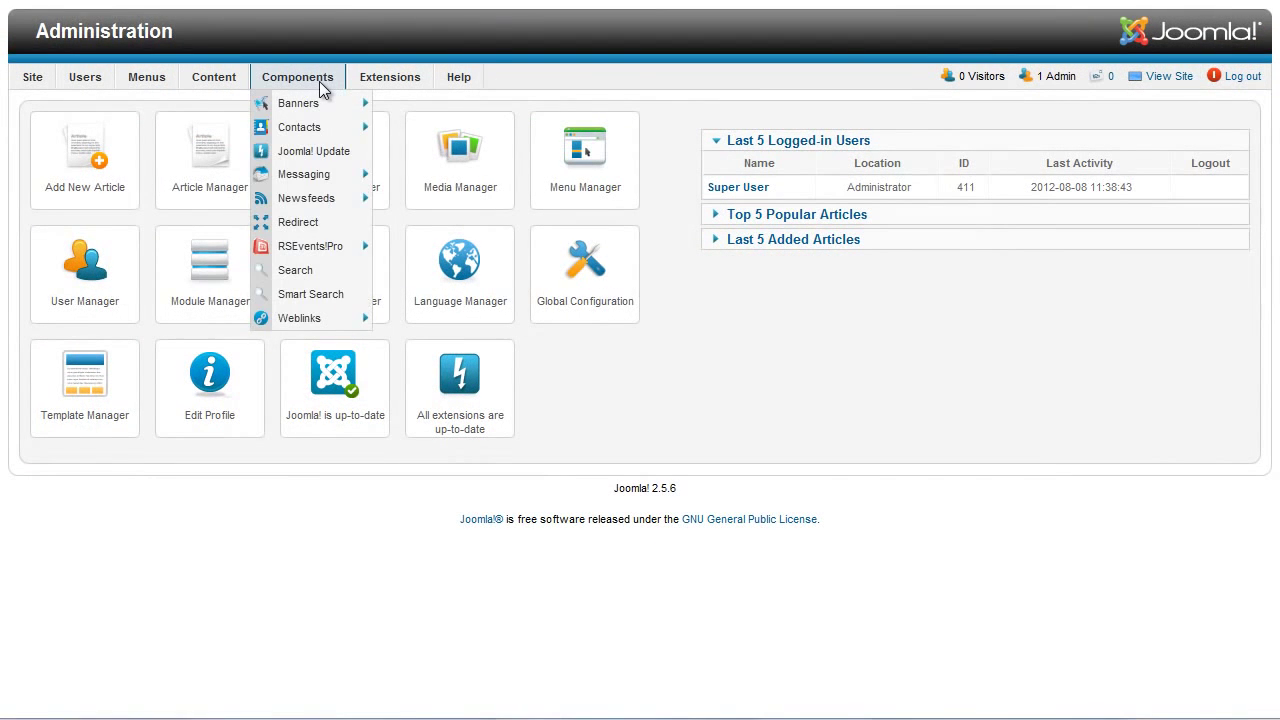
# Open Test Event from the RSEvents!Pro Events list and tick Enable registration
pyautogui.click(305, 250)
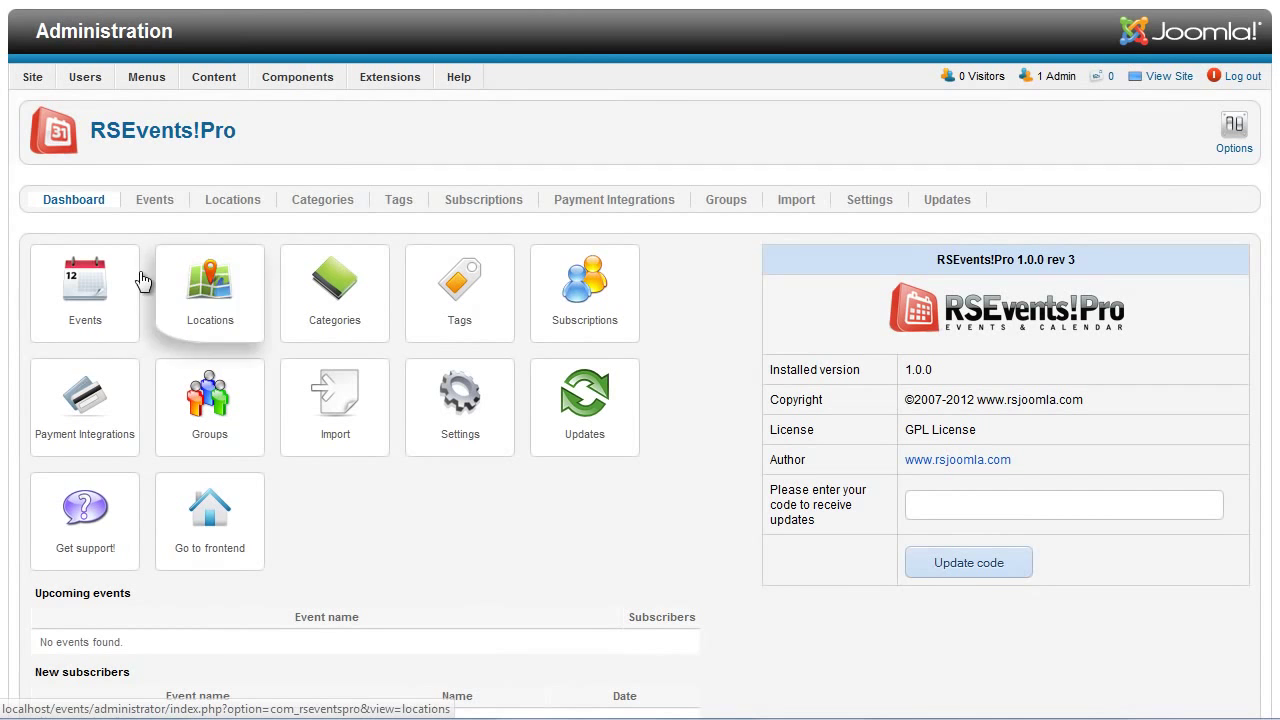
pyautogui.click(151, 288)
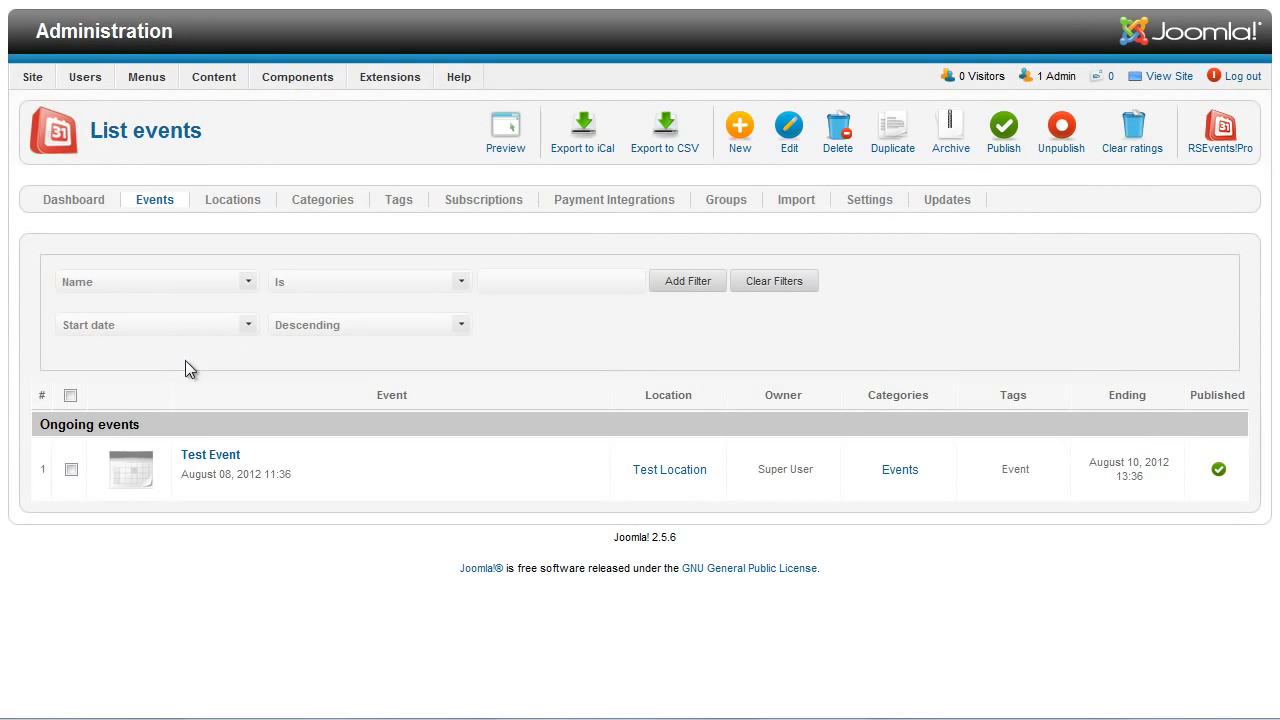
pyautogui.click(213, 452)
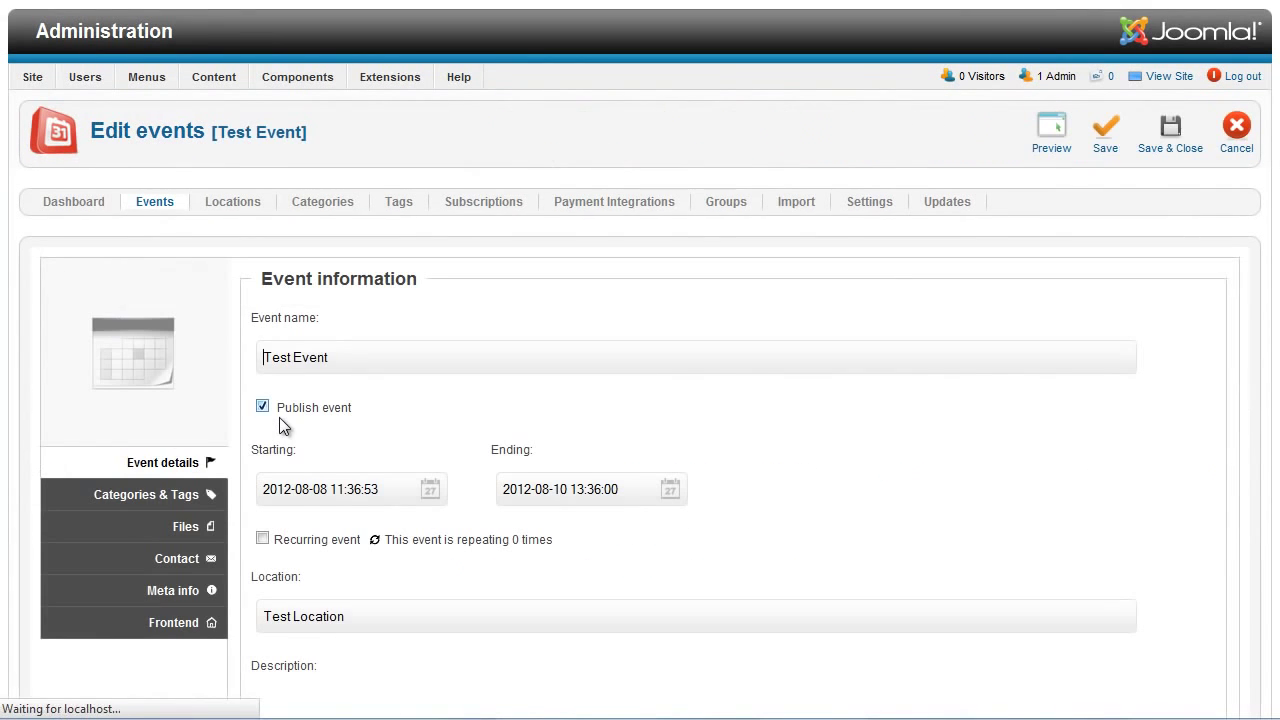
pyautogui.scroll(-5, 522, 400)
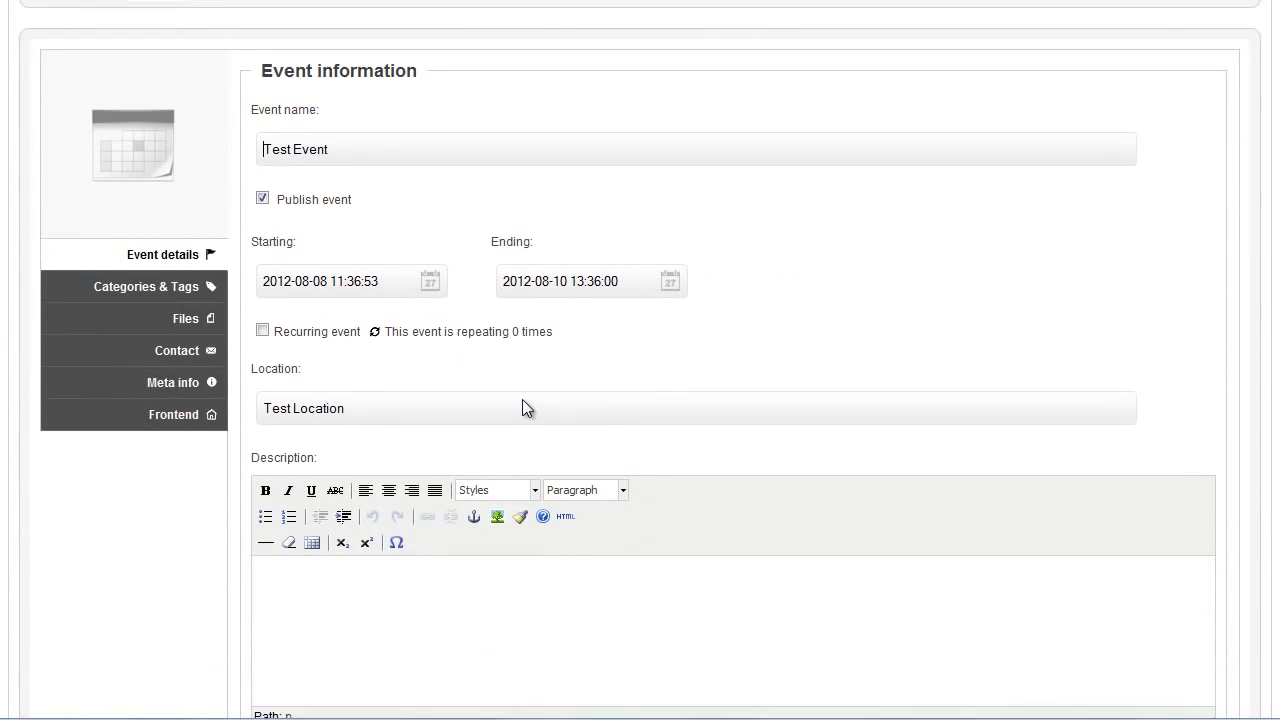
pyautogui.scroll(-2, 522, 408)
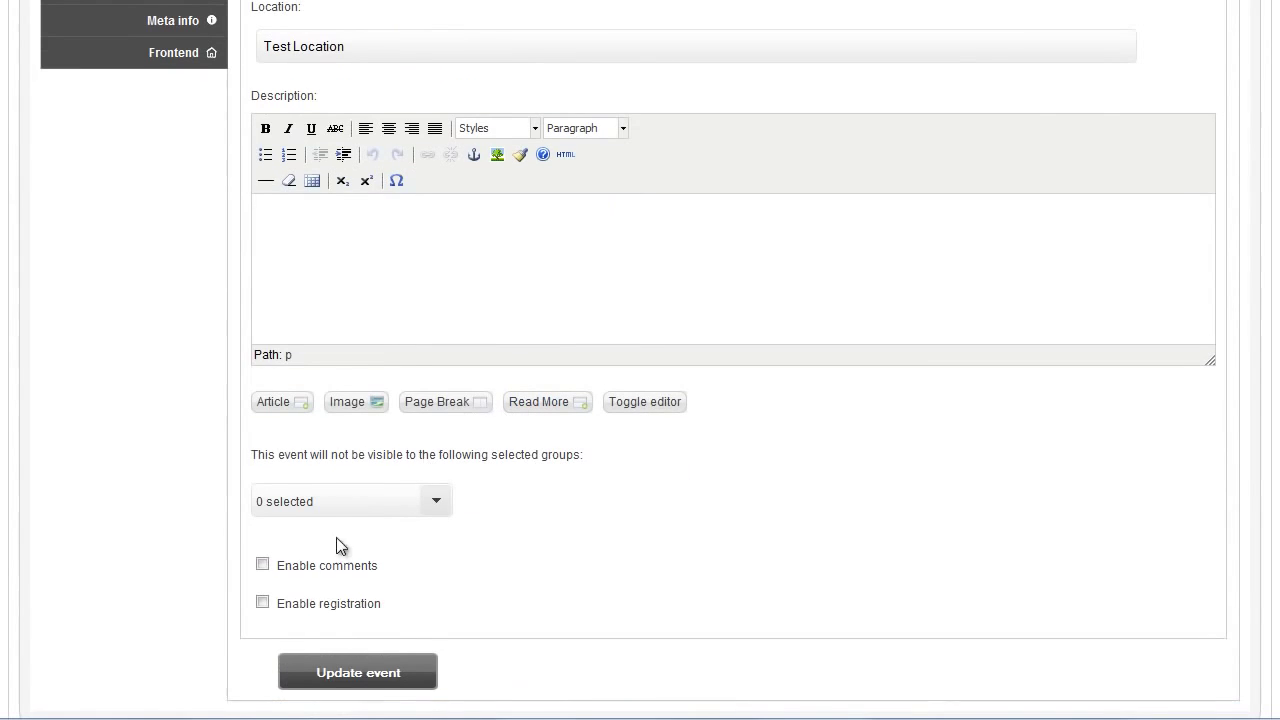
pyautogui.click(263, 604)
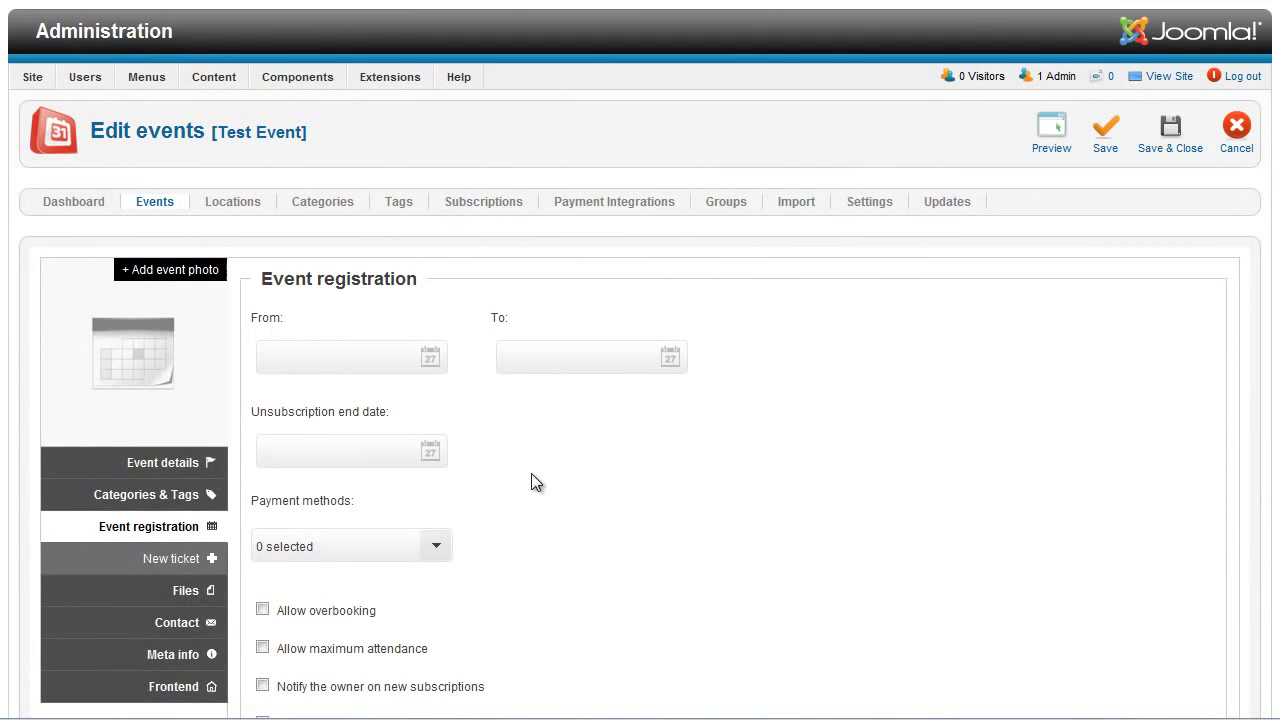
# Set registration from August 8 to August 9, with unsubscription ending August 9
pyautogui.click(438, 366)
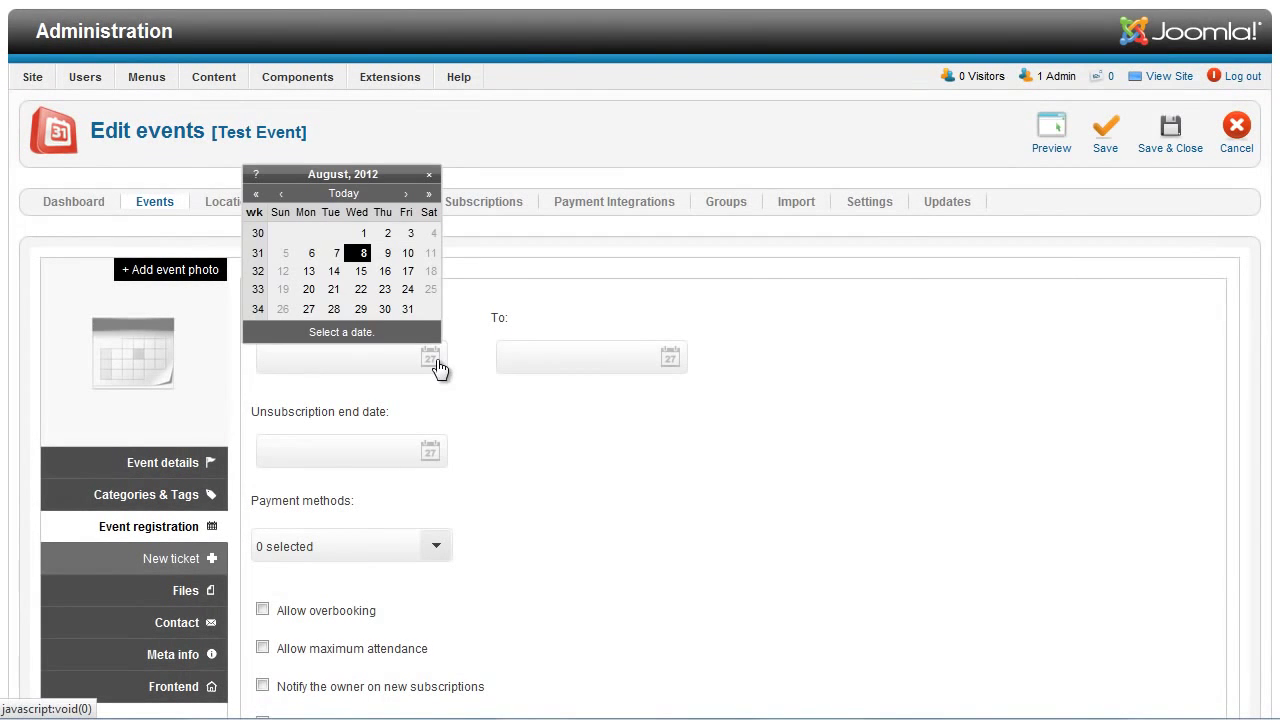
pyautogui.click(362, 255)
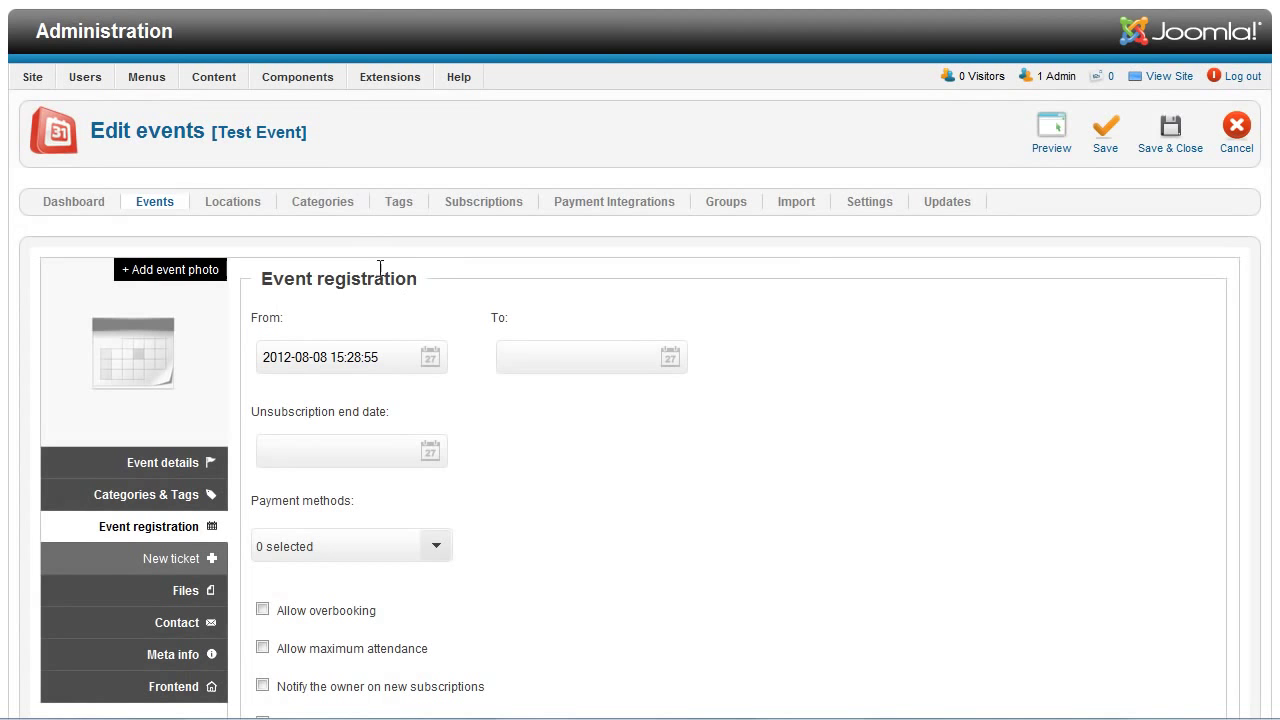
pyautogui.click(667, 373)
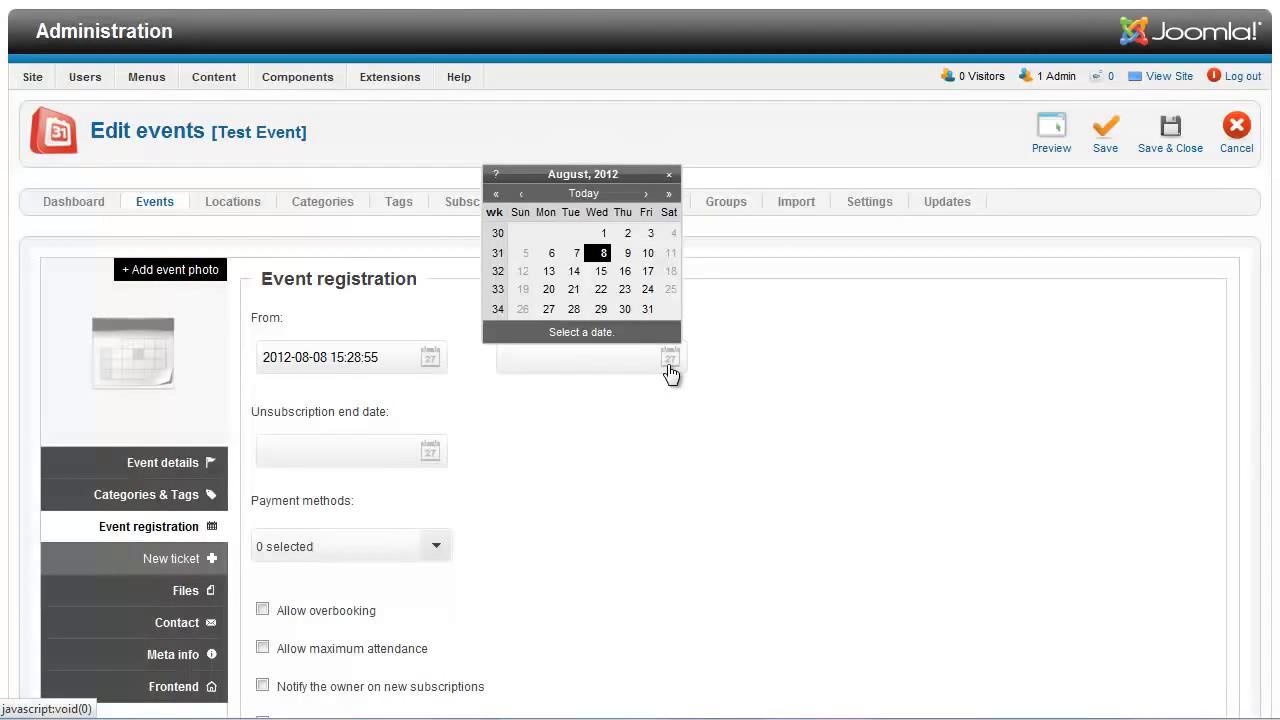
pyautogui.click(623, 252)
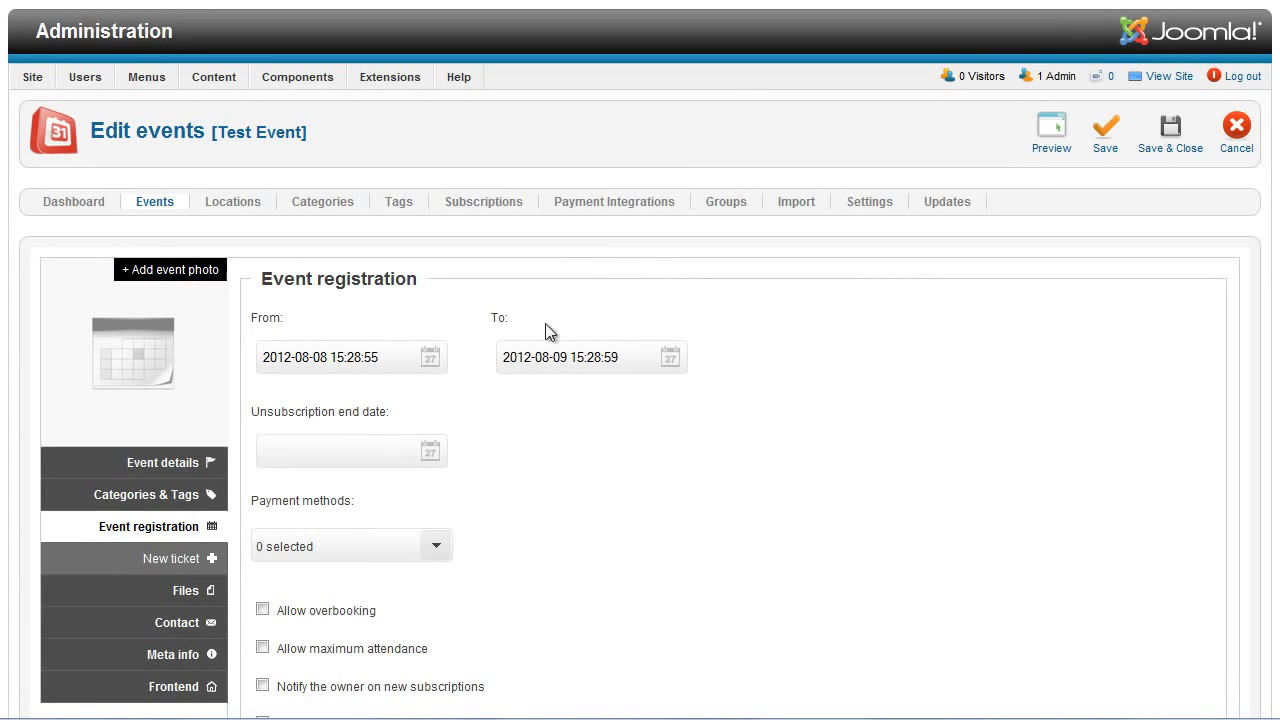
pyautogui.click(430, 452)
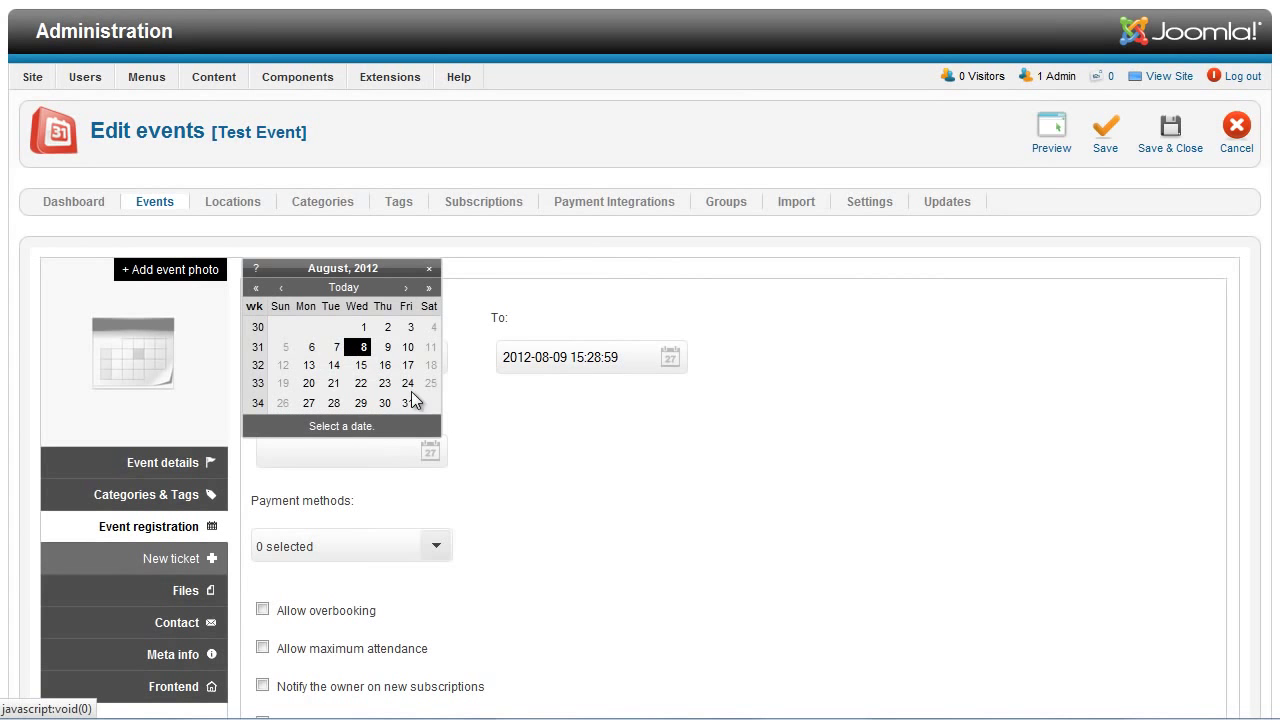
pyautogui.click(388, 349)
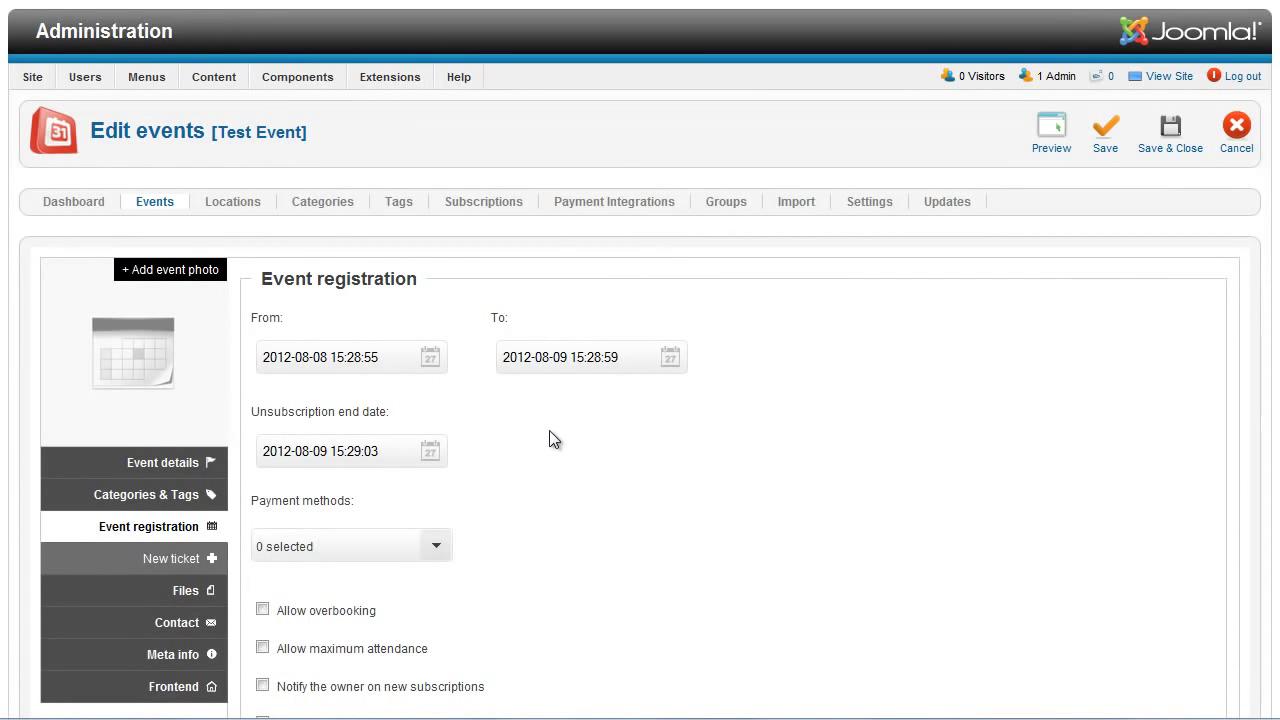
# Accept 2Checkout, Credit Card and Wire Transfer alongside the existing payment method
pyautogui.scroll(-3, 551, 427)
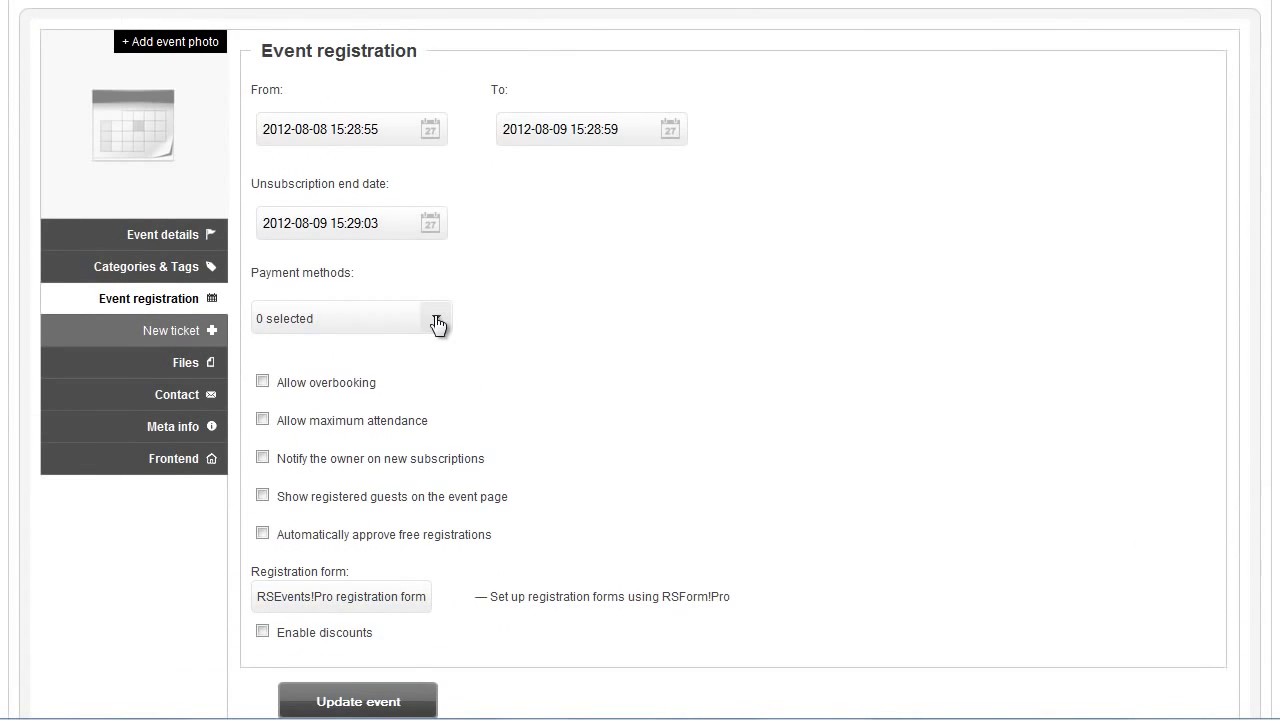
pyautogui.click(437, 320)
pyautogui.click(264, 354)
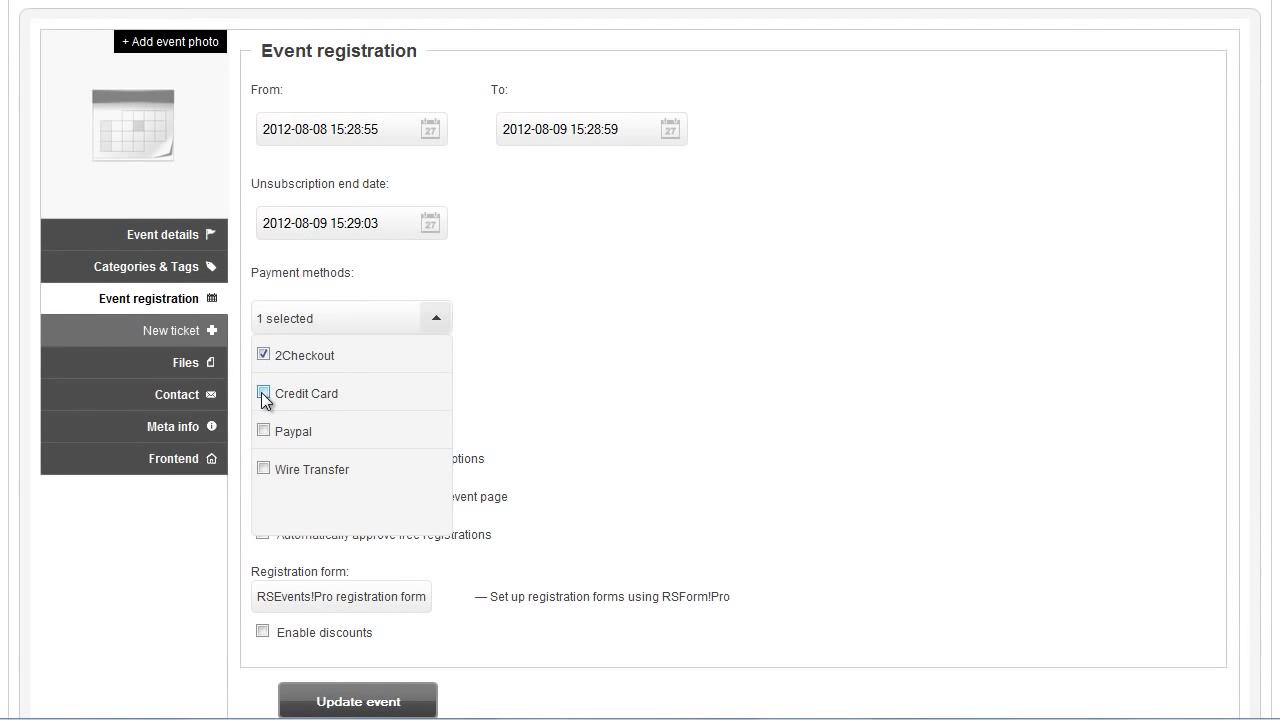
pyautogui.click(264, 393)
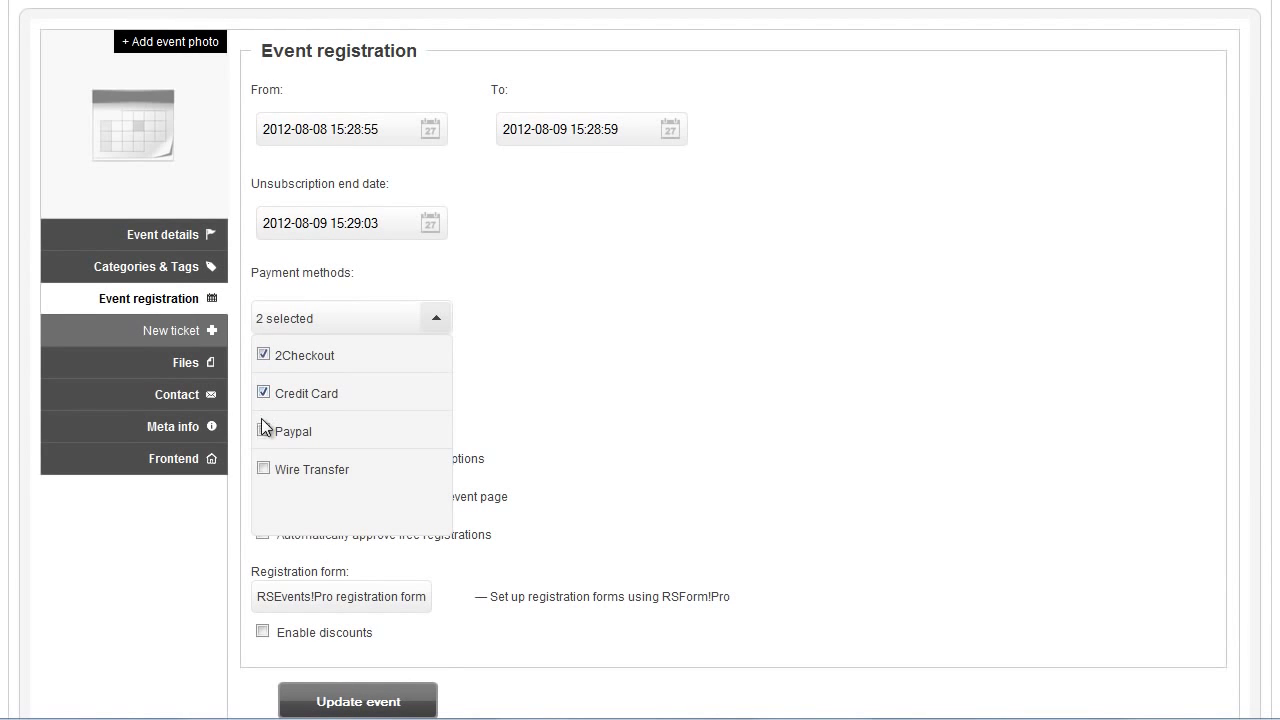
pyautogui.click(264, 470)
pyautogui.click(540, 398)
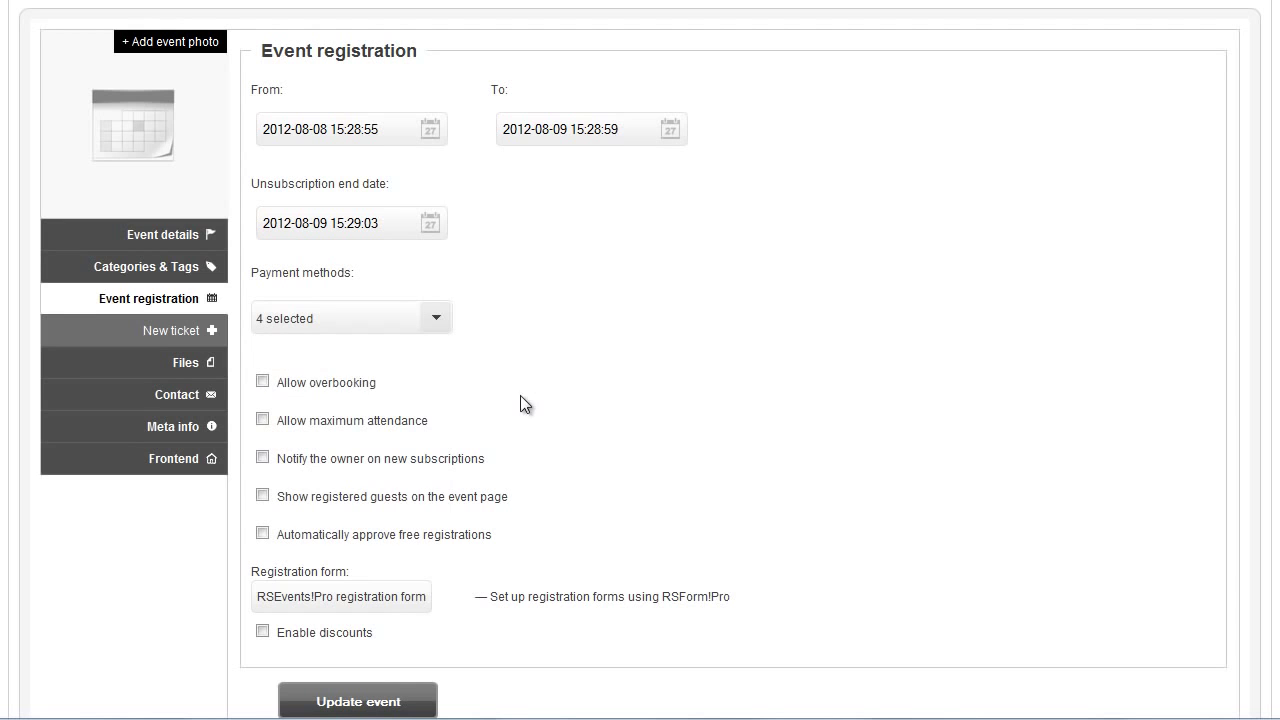
# Allow overbooking of 4, notify the owner of new subscriptions, and save the event
pyautogui.click(262, 381)
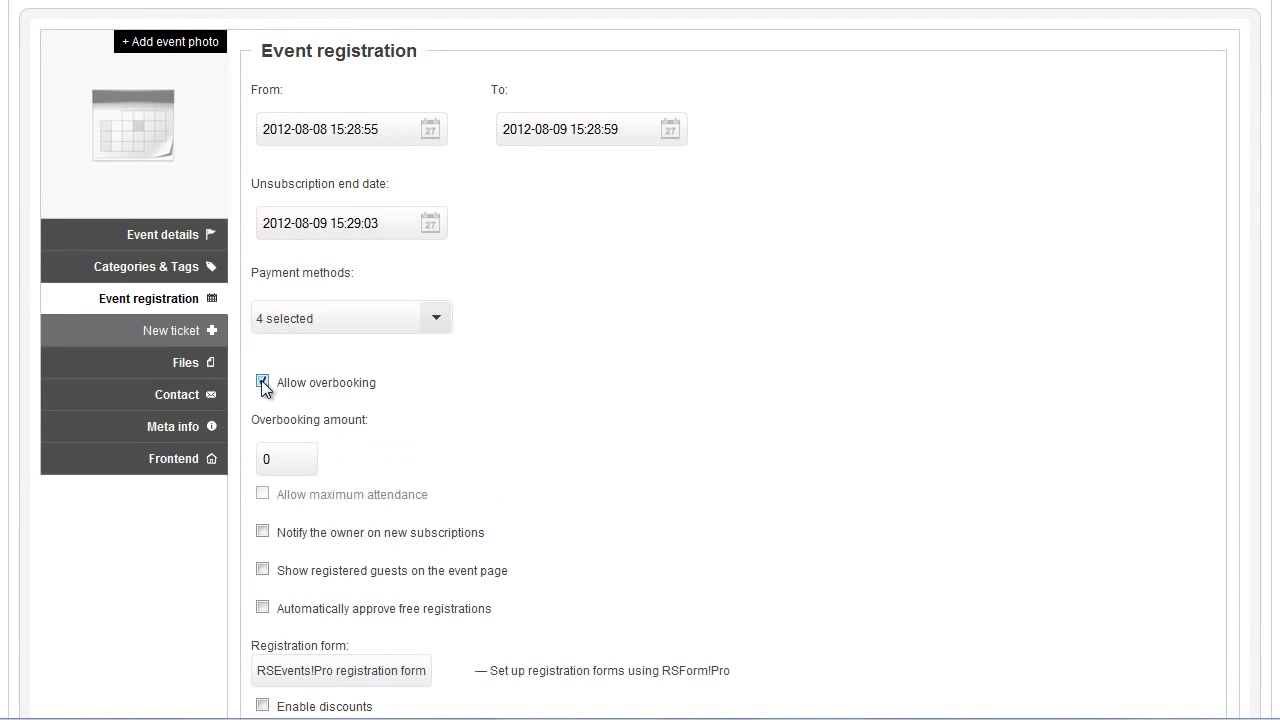
pyautogui.doubleClick(274, 454)
pyautogui.write('4')
pyautogui.scroll(-2, 401, 447)
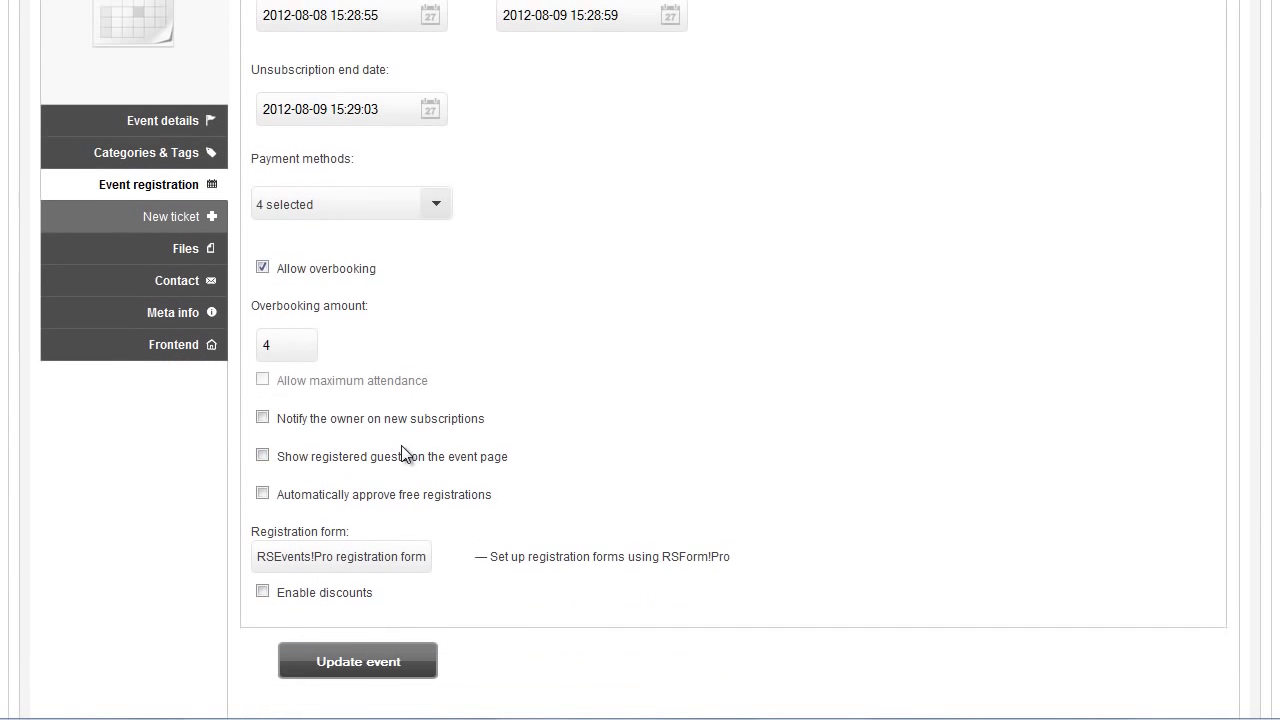
pyautogui.click(262, 420)
pyautogui.click(366, 665)
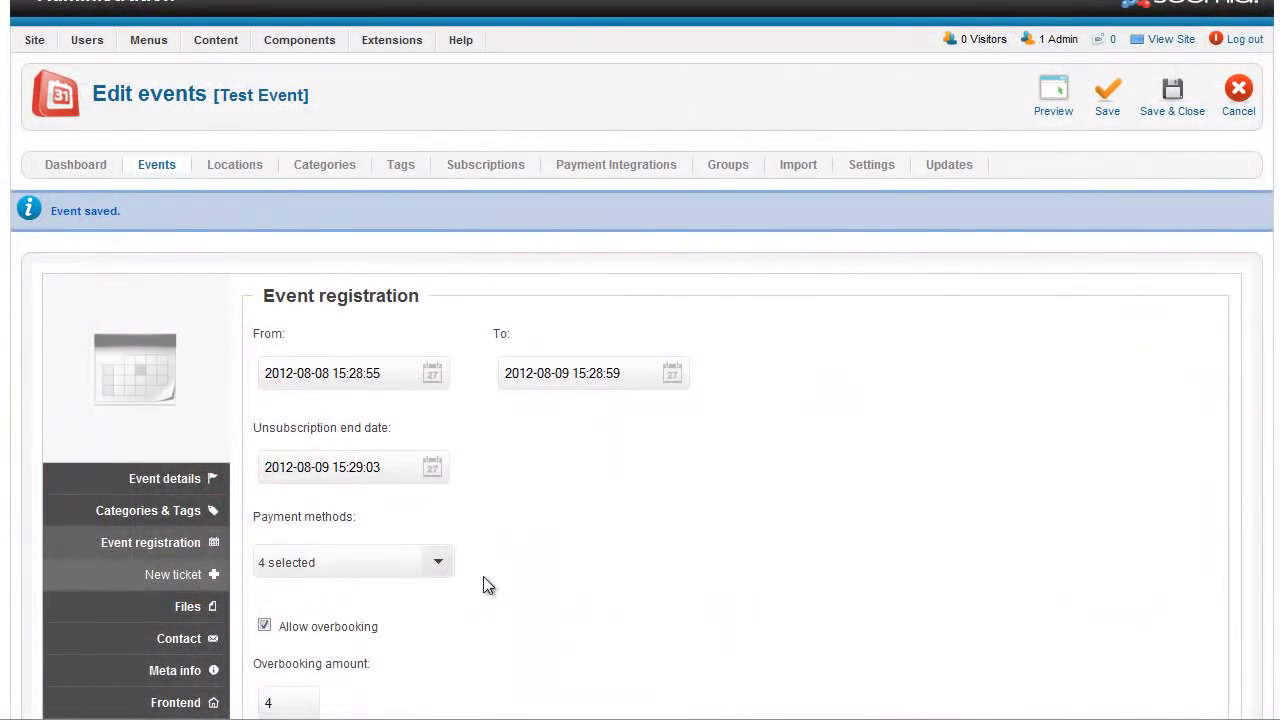
# Create a new ticket named Front row, price 50, 10 seats, 10 per registration
pyautogui.click(213, 585)
pyautogui.click(331, 381)
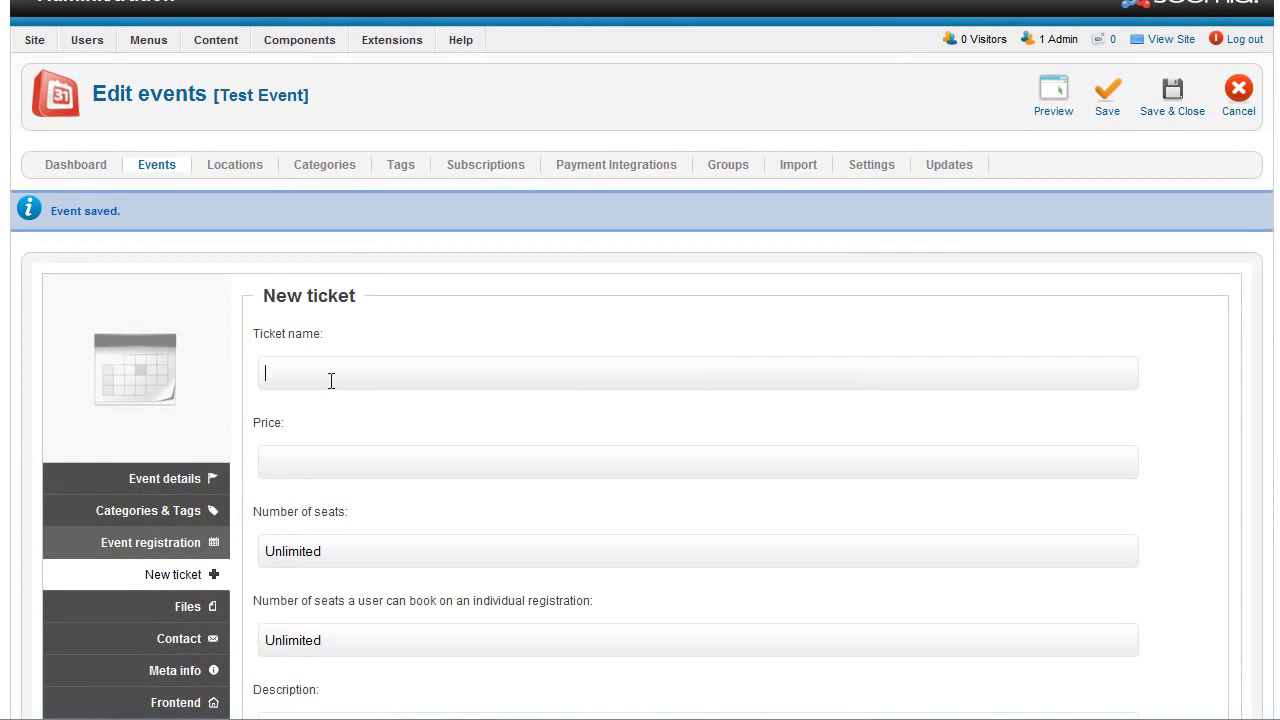
pyautogui.write('Front row')
pyautogui.click(329, 457)
pyautogui.write('50')
pyautogui.click(335, 551)
pyautogui.write('10')
pyautogui.click(336, 639)
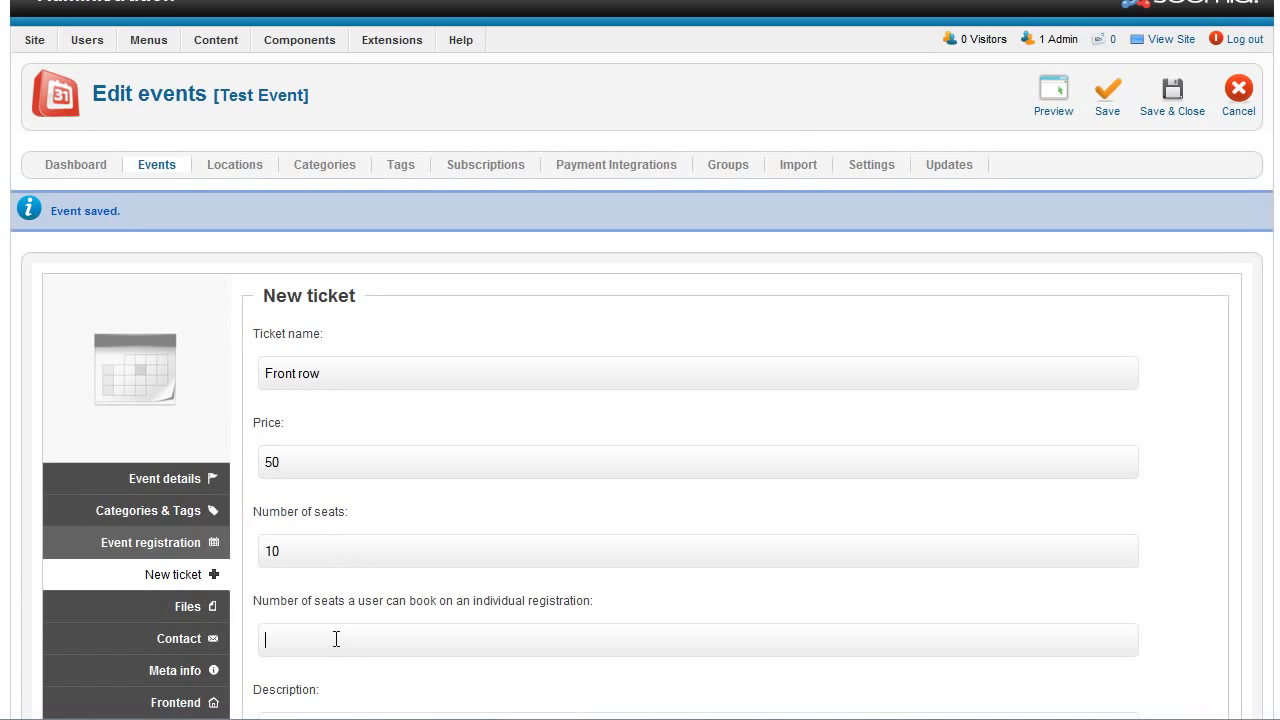
pyautogui.write('10')
# Describe the ticket as 'This is a test ticket', add it, and update the event
pyautogui.scroll(-5, 369, 619)
pyautogui.click(394, 314)
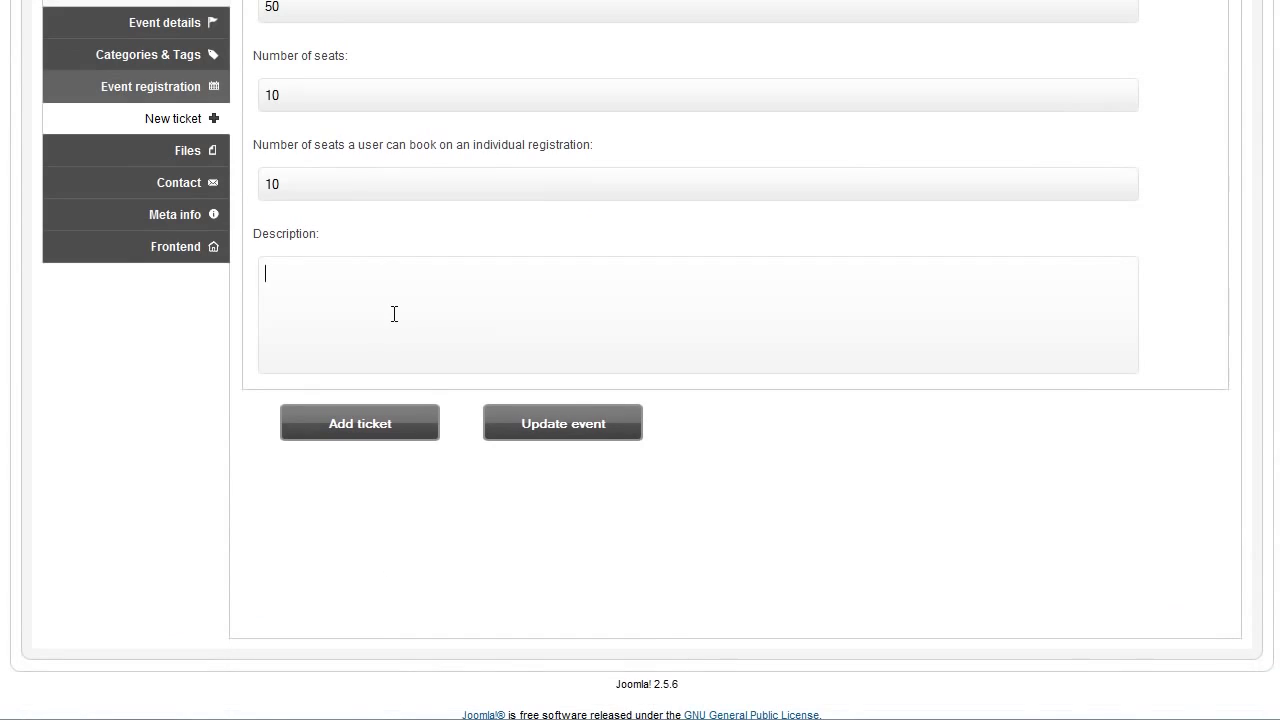
pyautogui.write('This is a test ticket')
pyautogui.click(385, 427)
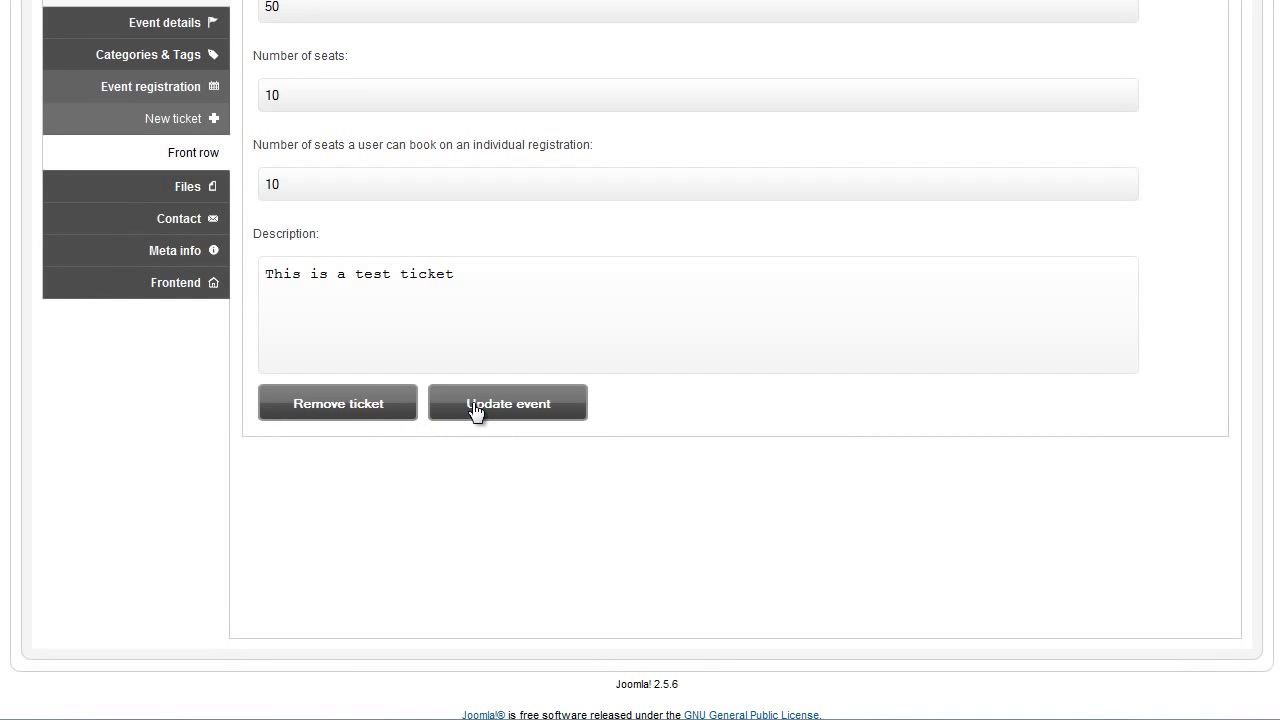
pyautogui.click(476, 410)
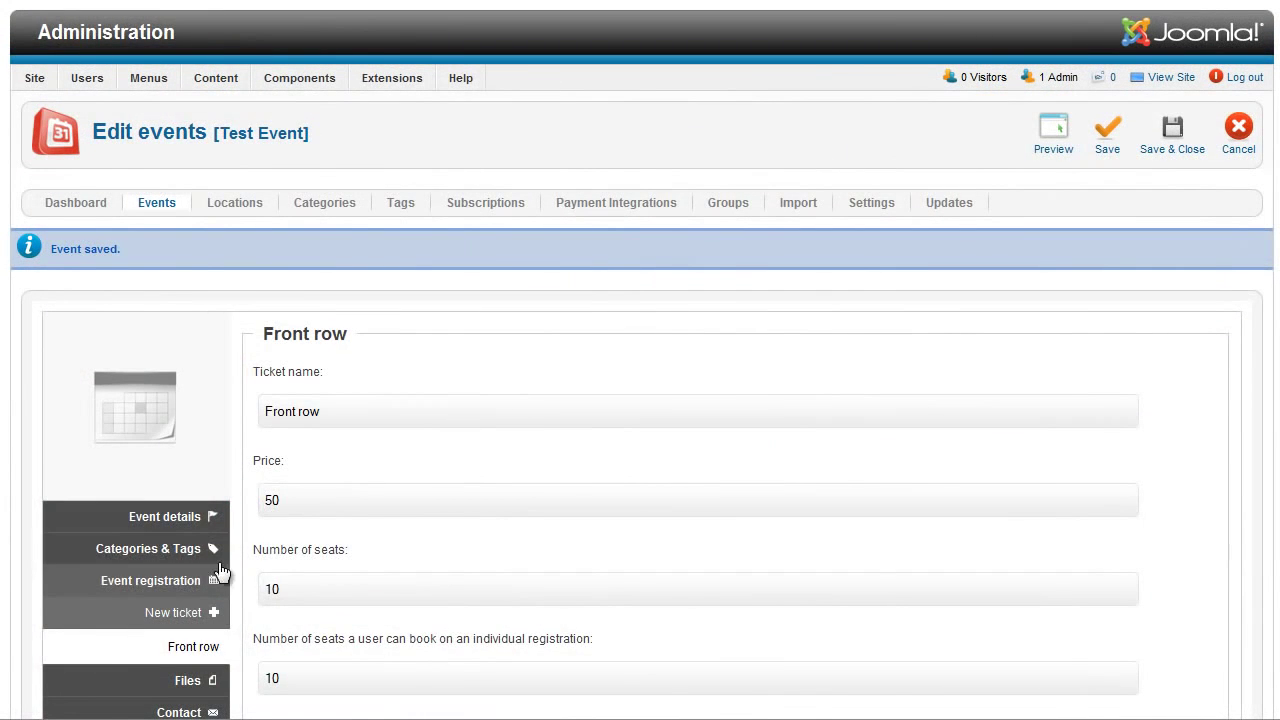
# Return to the registration settings, view the registration form chooser, then close it
pyautogui.click(192, 581)
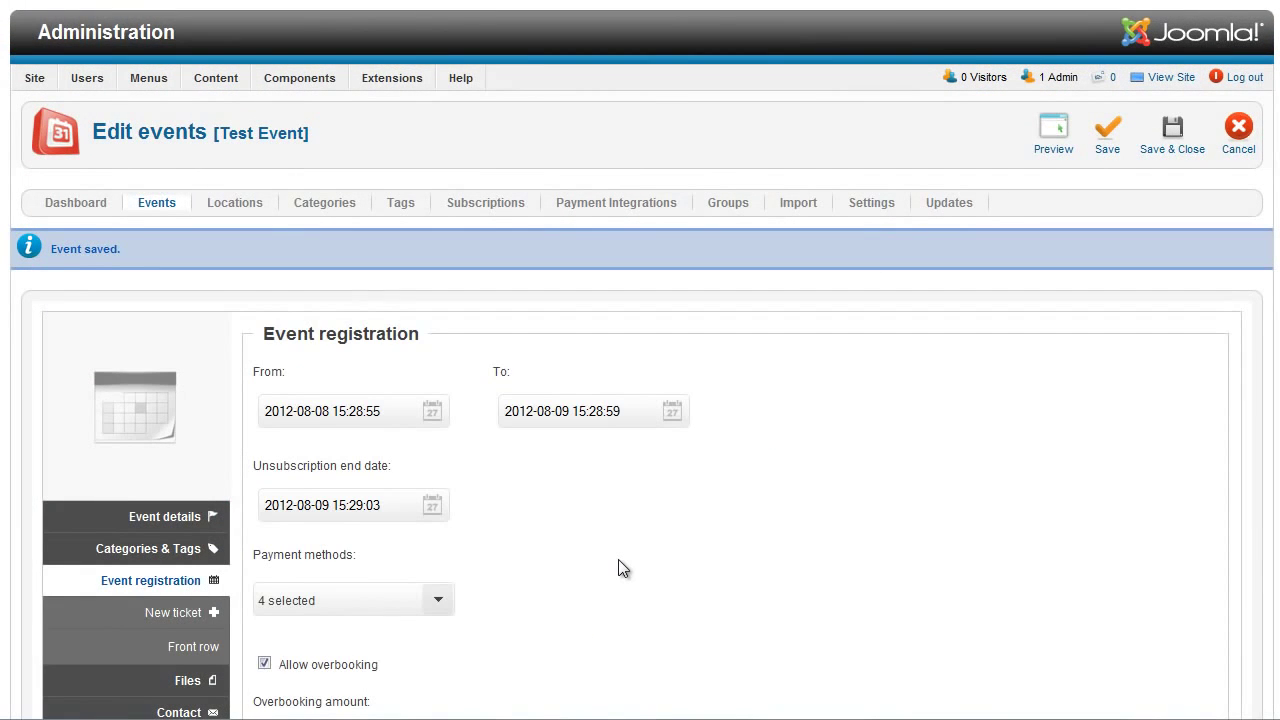
pyautogui.scroll(-3, 617, 554)
pyautogui.scroll(-2, 600, 563)
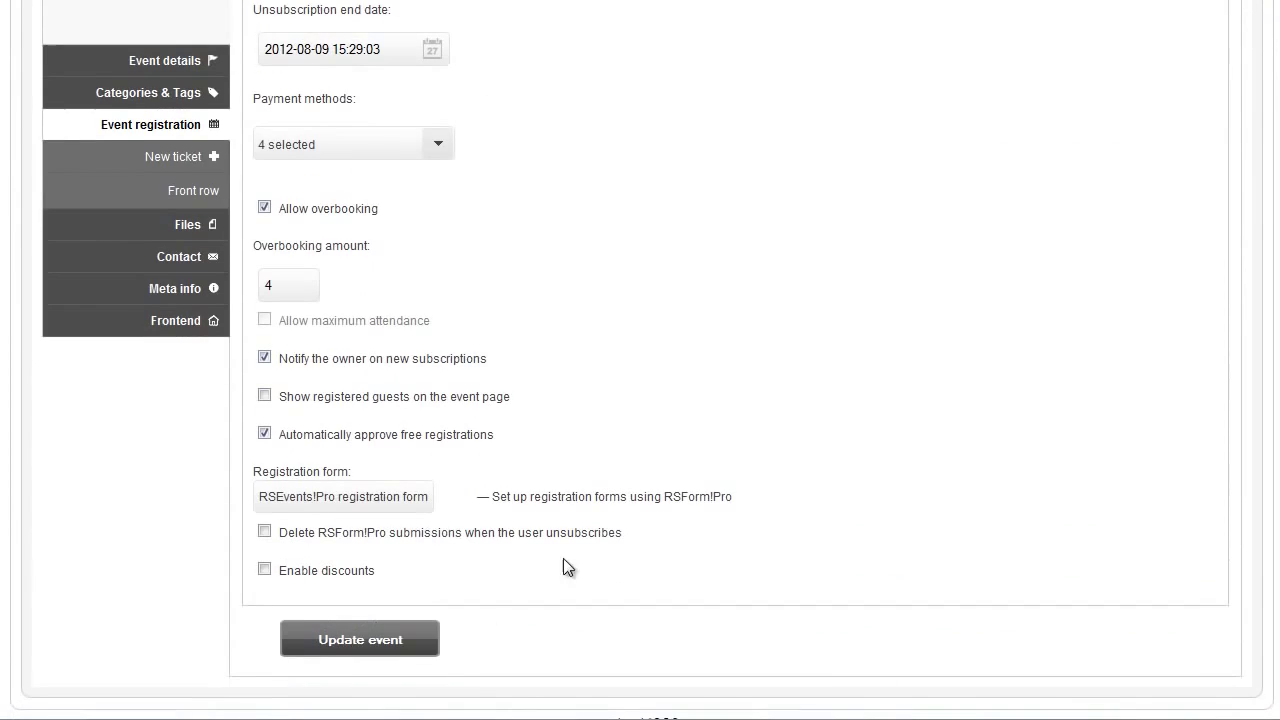
pyautogui.click(412, 507)
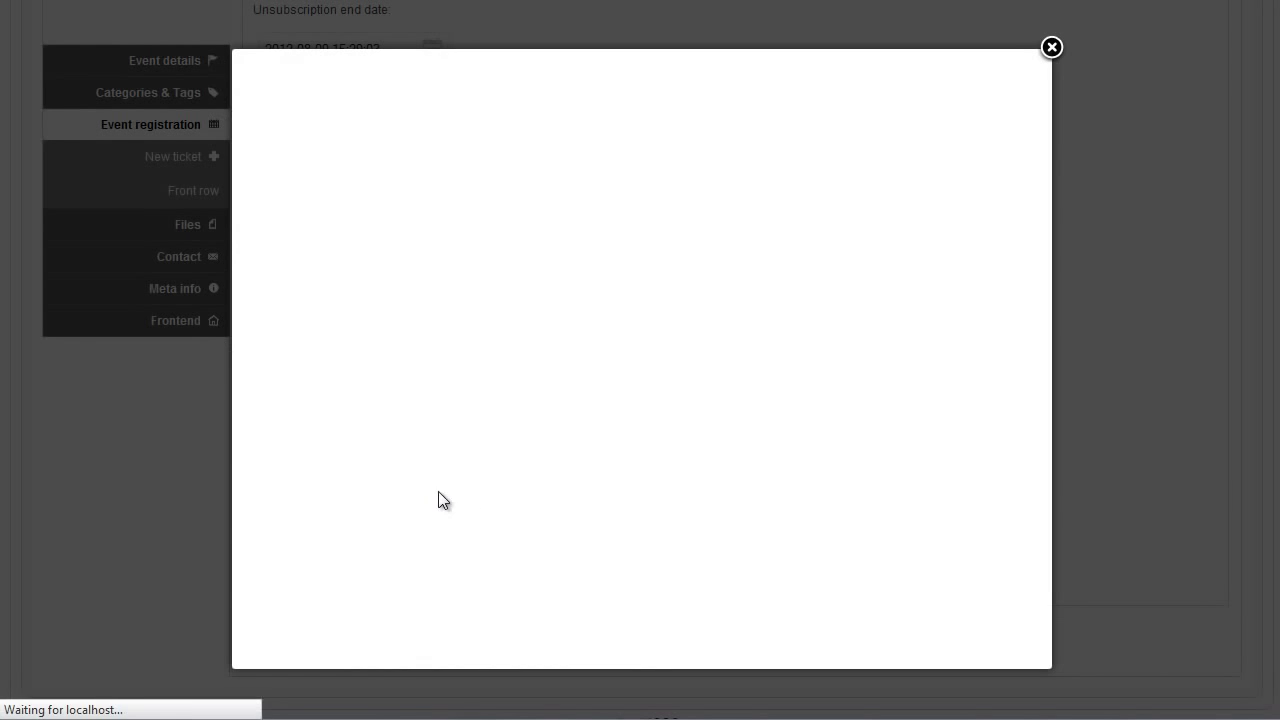
pyautogui.moveTo(498, 131); pyautogui.dragTo(883, 132)
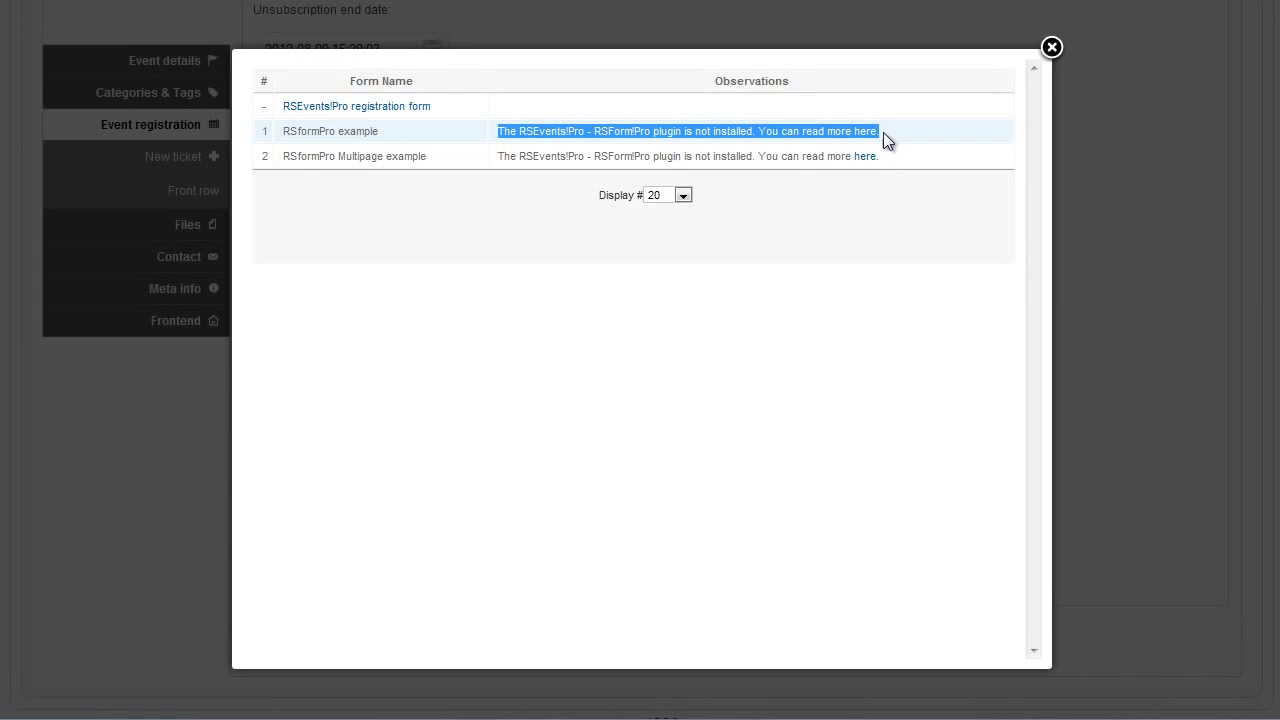
pyautogui.click(1125, 398)
pyautogui.scroll(5, 1073, 384)
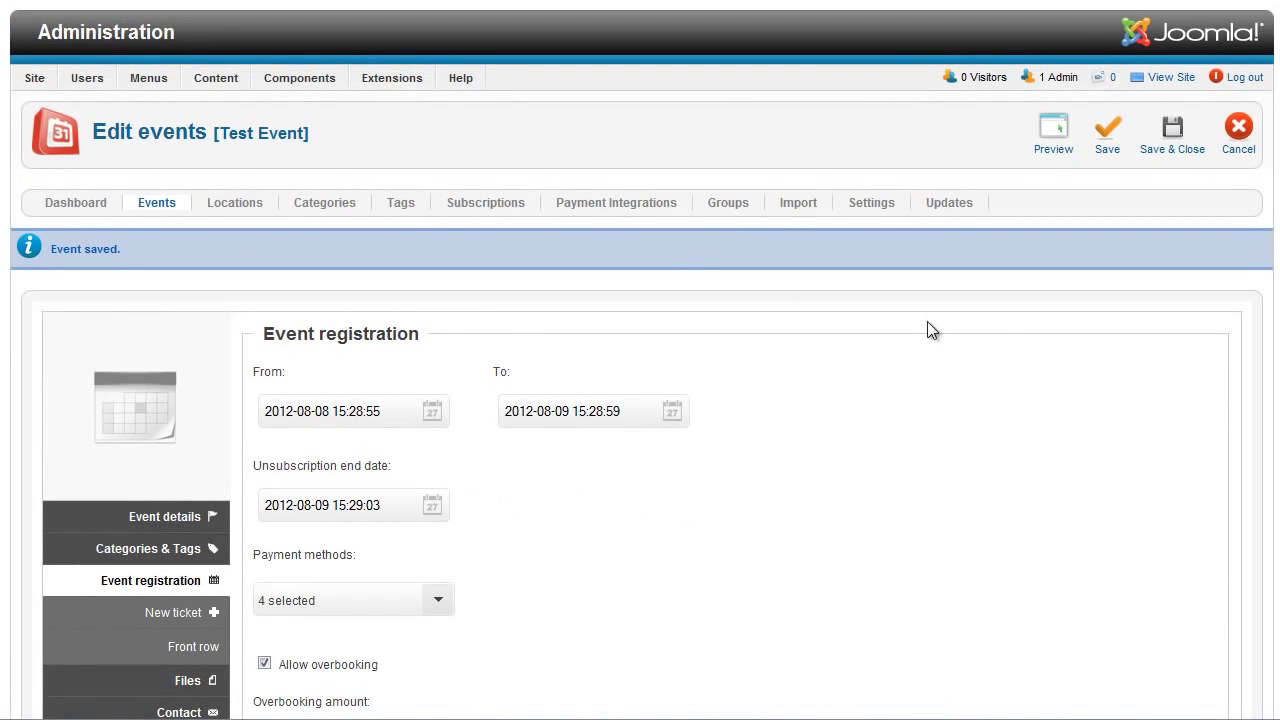
# Upload and install the plg_rseventspro.zip package through the Extension Manager
pyautogui.moveTo(398, 80)
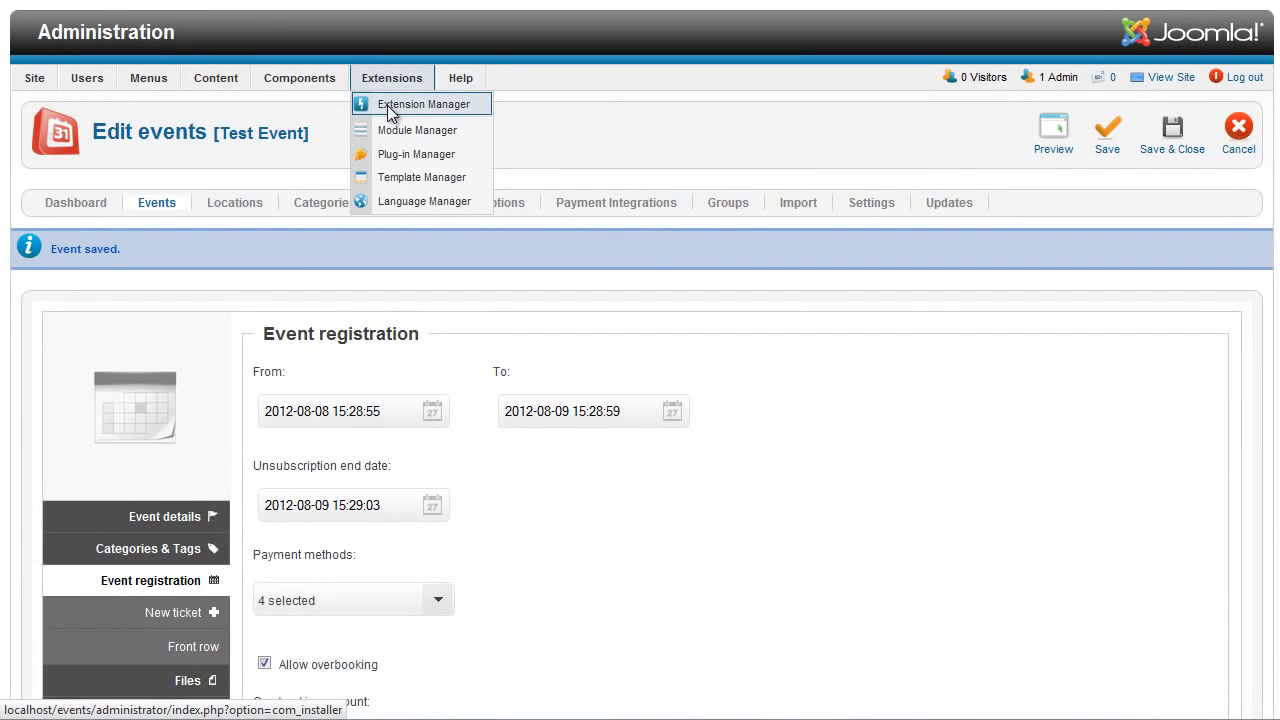
pyautogui.click(389, 110)
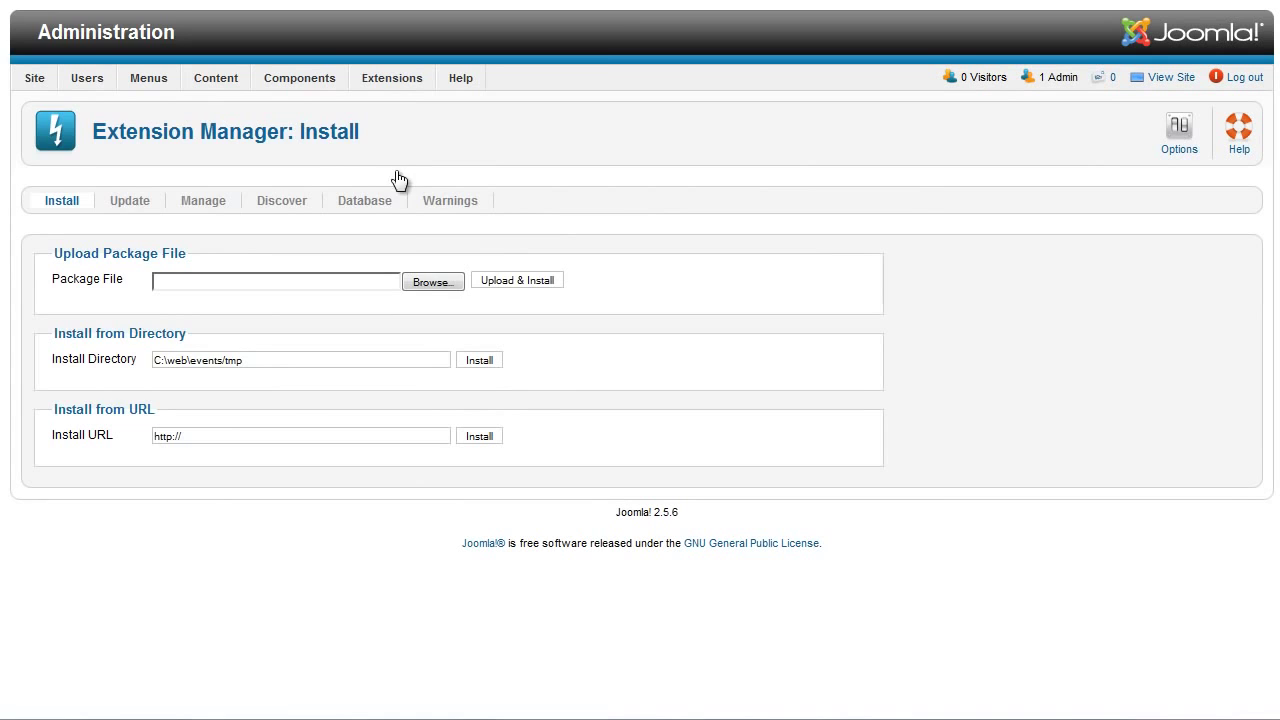
pyautogui.click(430, 283)
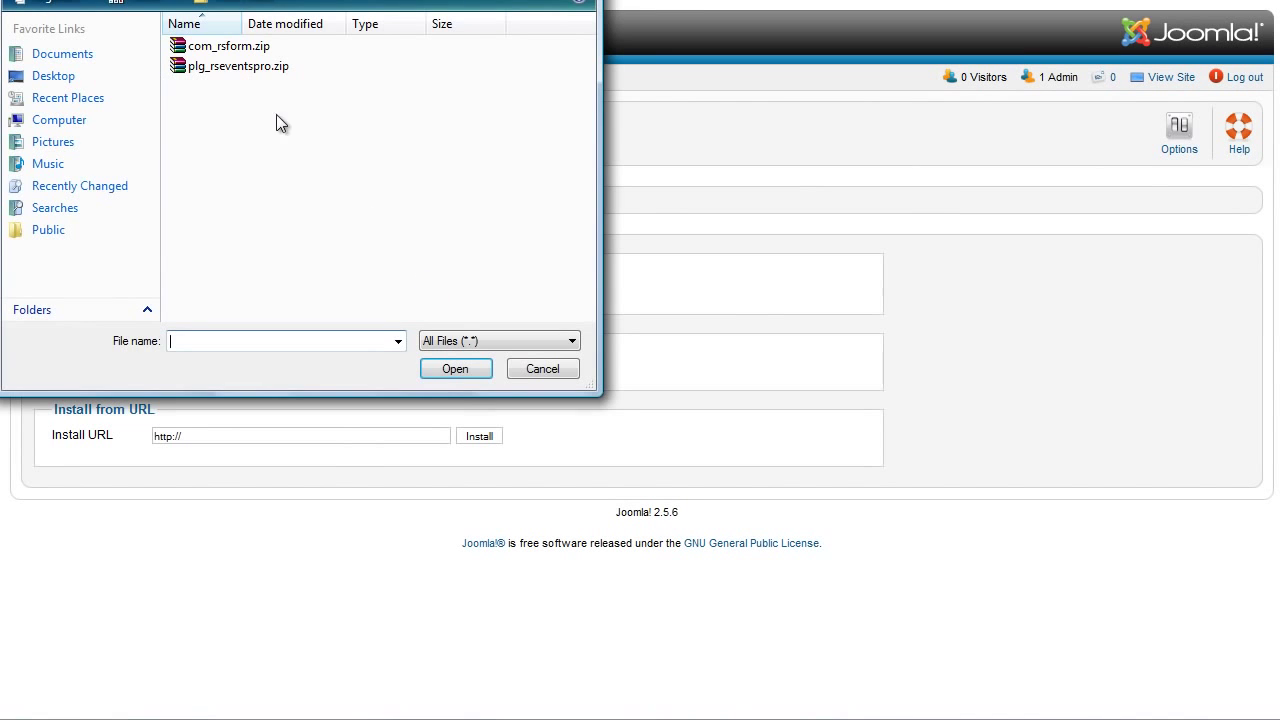
pyautogui.doubleClick(250, 70)
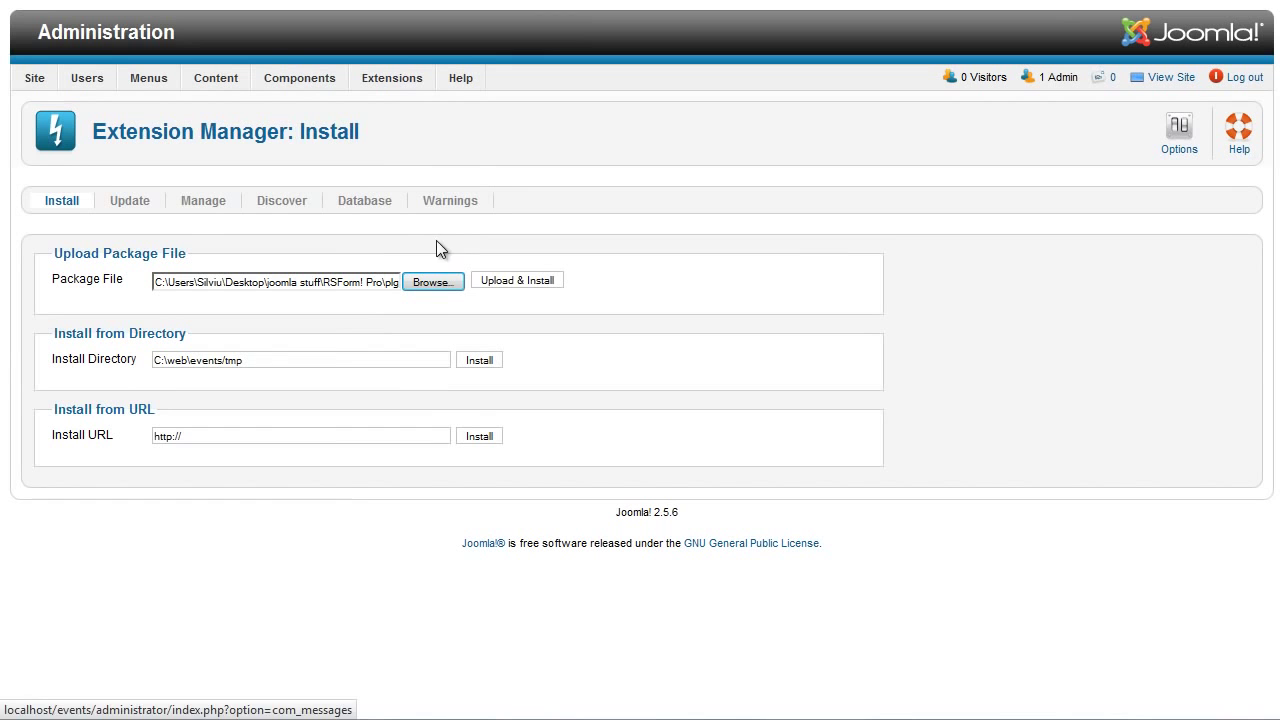
pyautogui.click(512, 283)
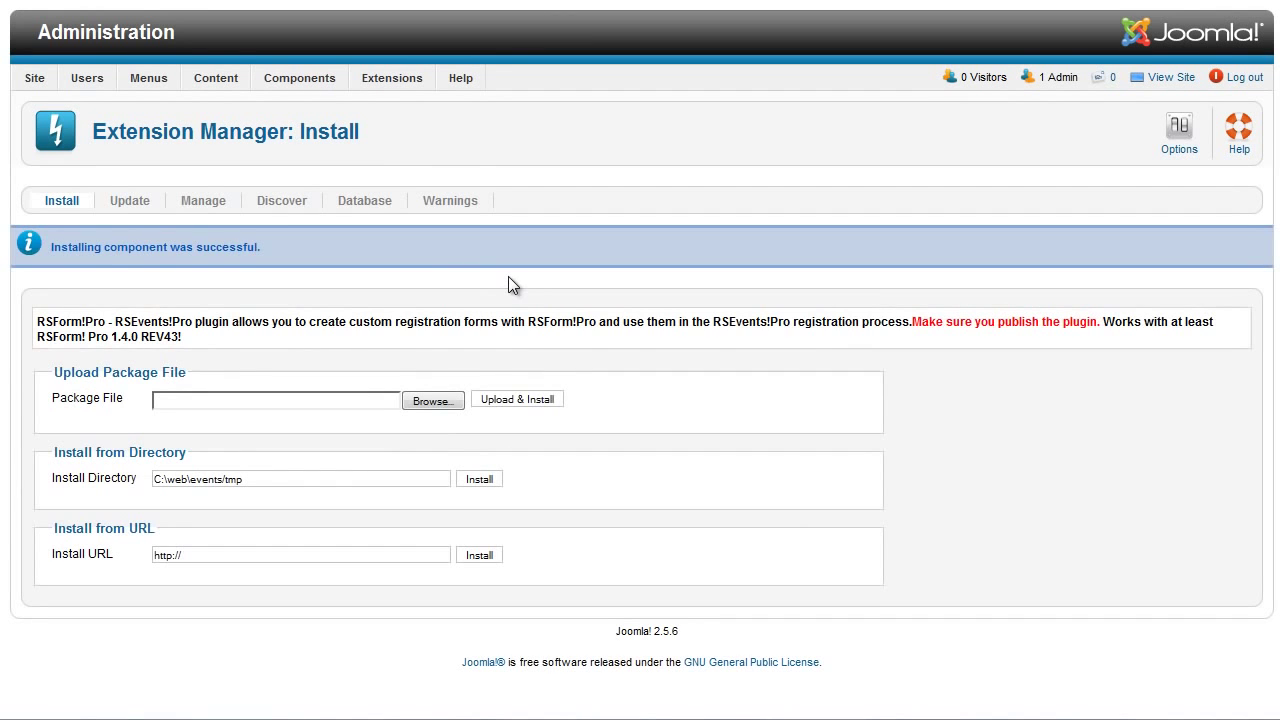
pyautogui.moveTo(392, 78)
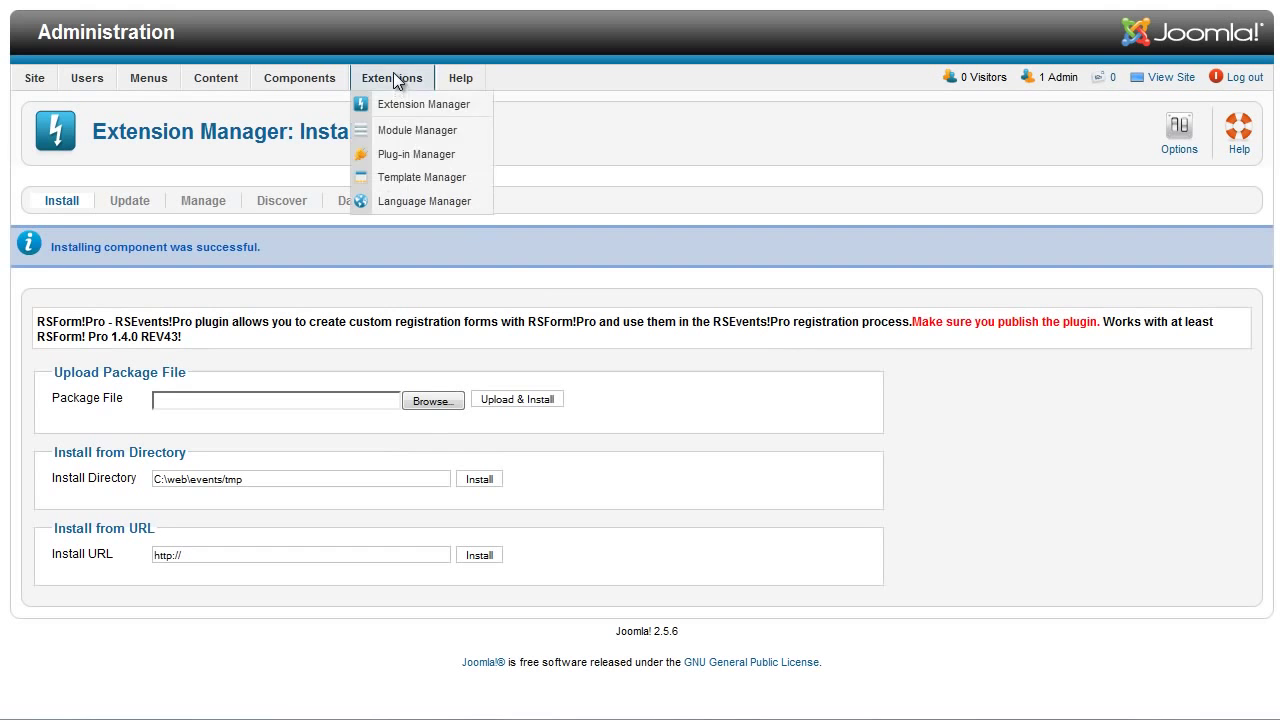
# Switch System - RSForm!Pro - RSEvents!Pro to enabled in the Plug-in Manager
pyautogui.click(399, 157)
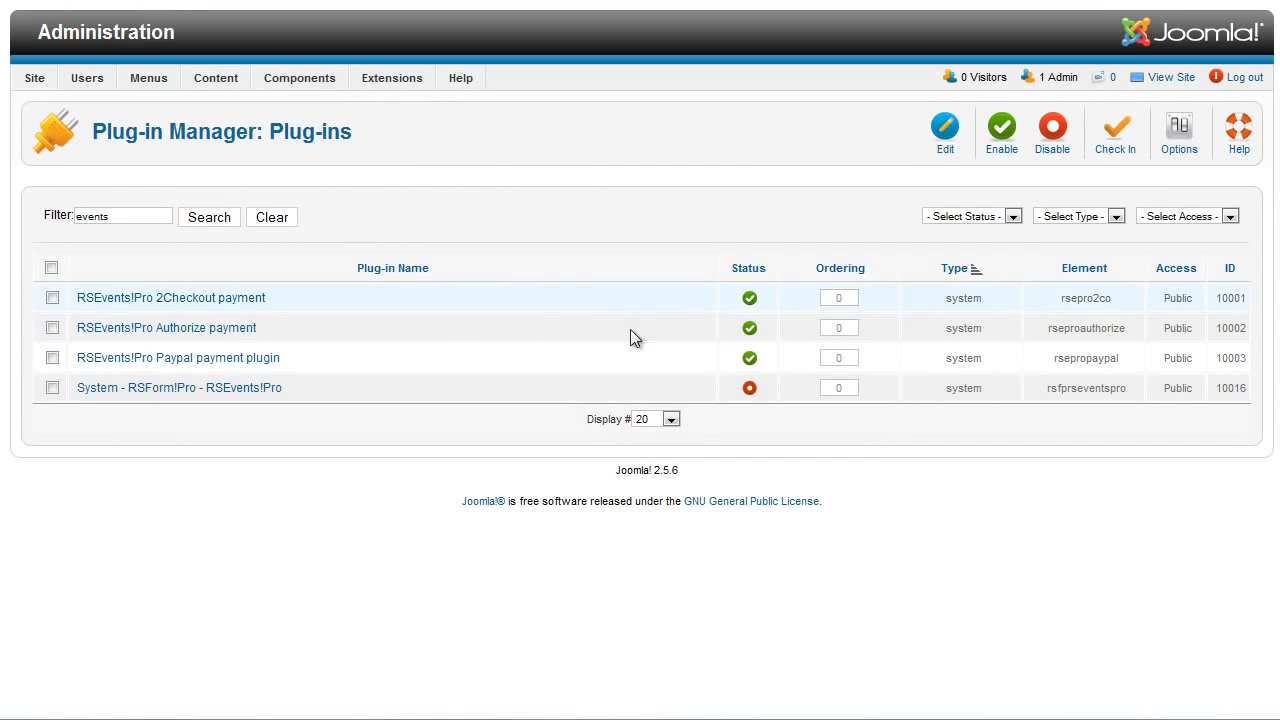
pyautogui.click(749, 389)
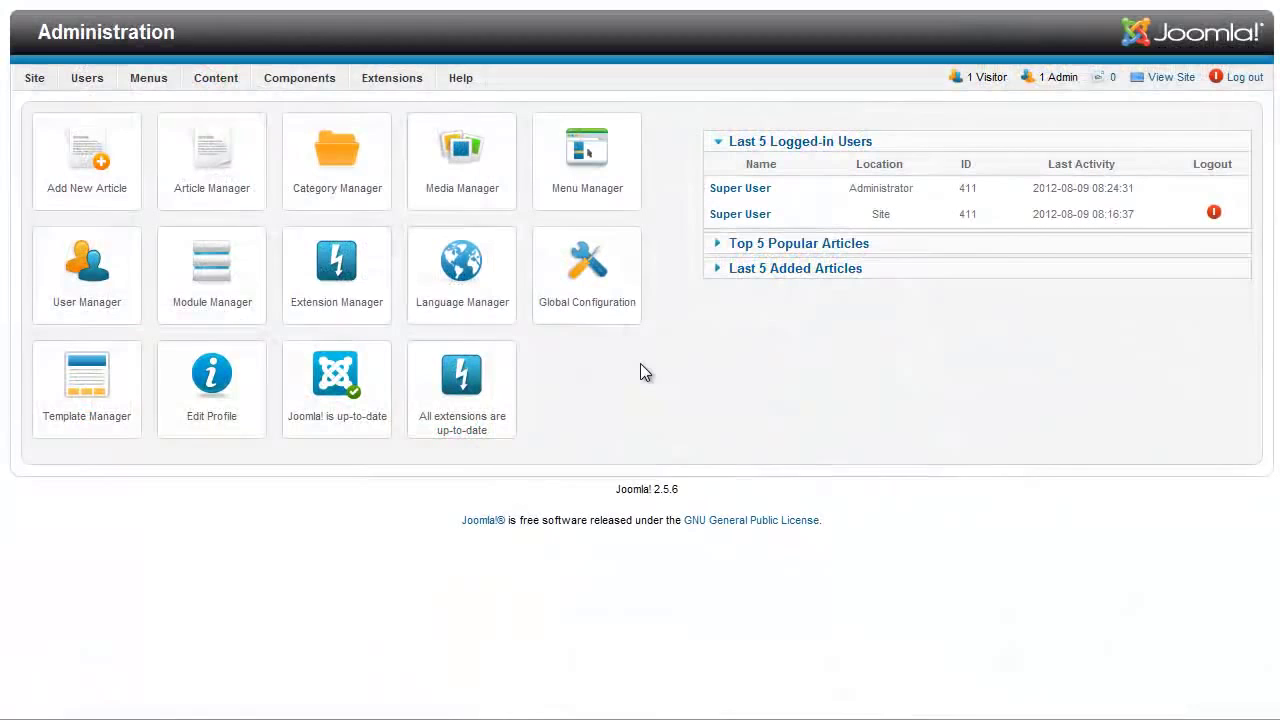
# Check Test Event's registration form list, which shows forms lacking Name, Email, Tickets and Payments
pyautogui.moveTo(288, 84)
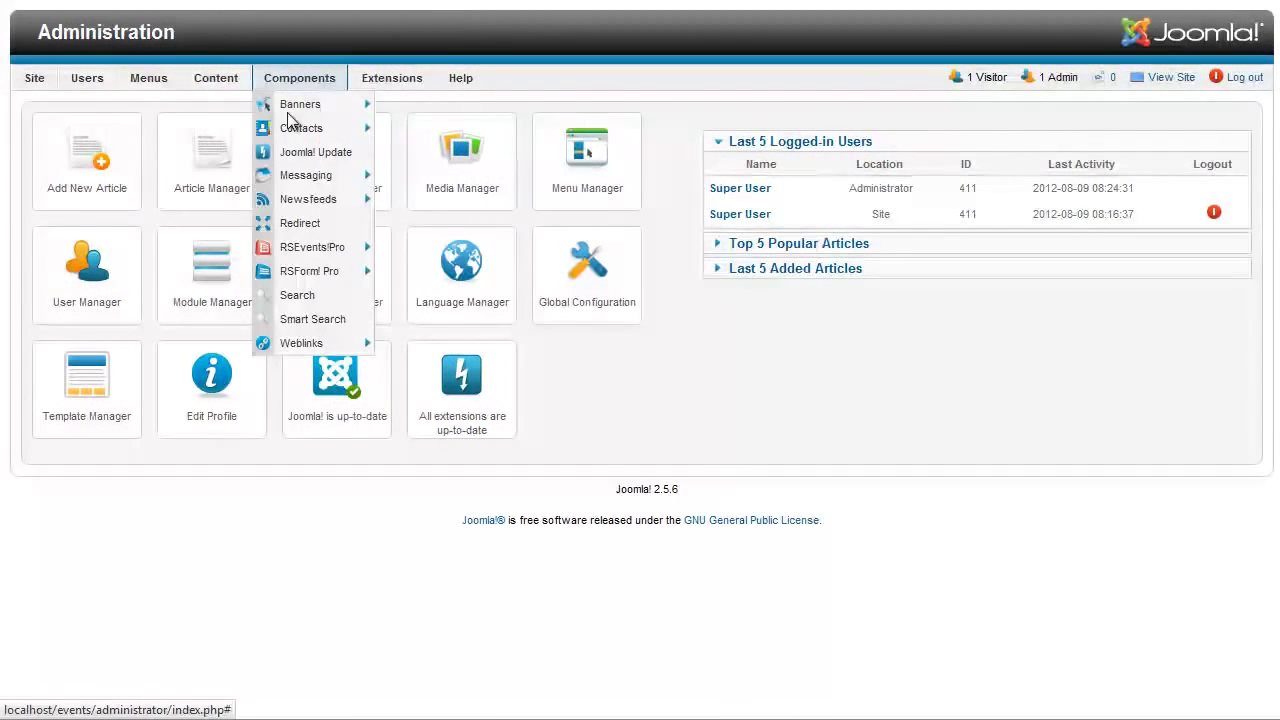
pyautogui.moveTo(306, 250)
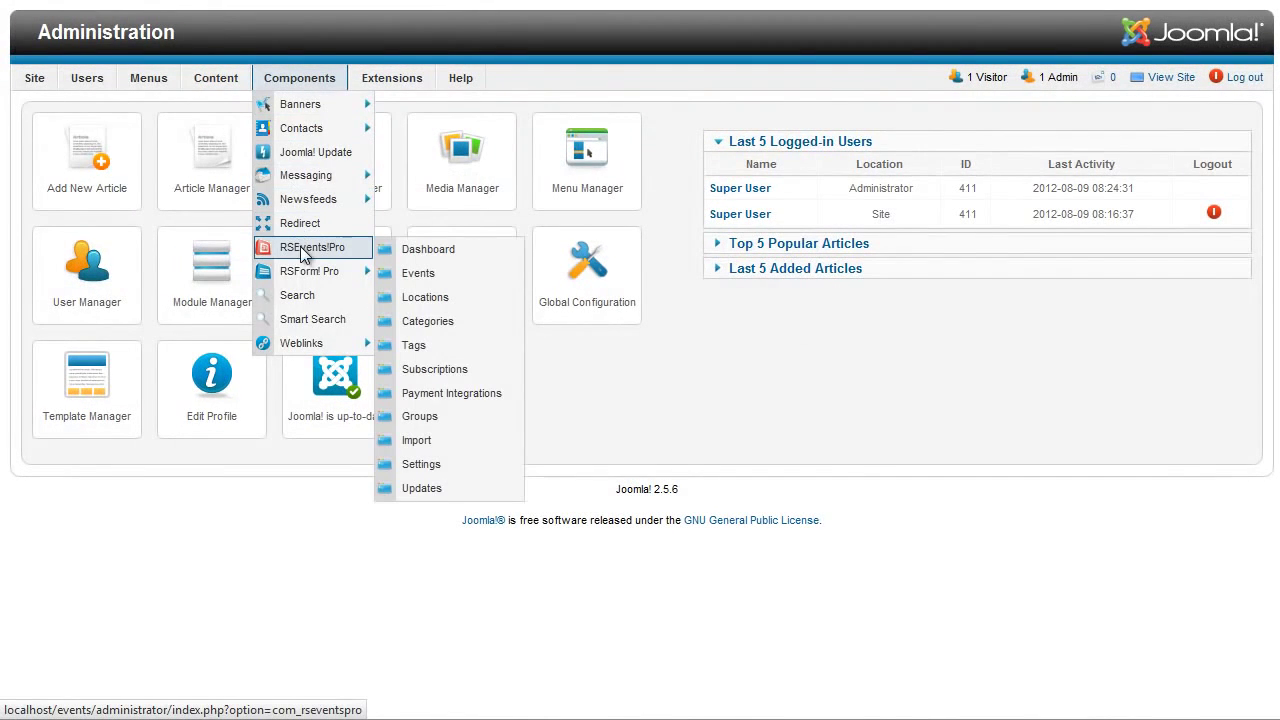
pyautogui.click(421, 279)
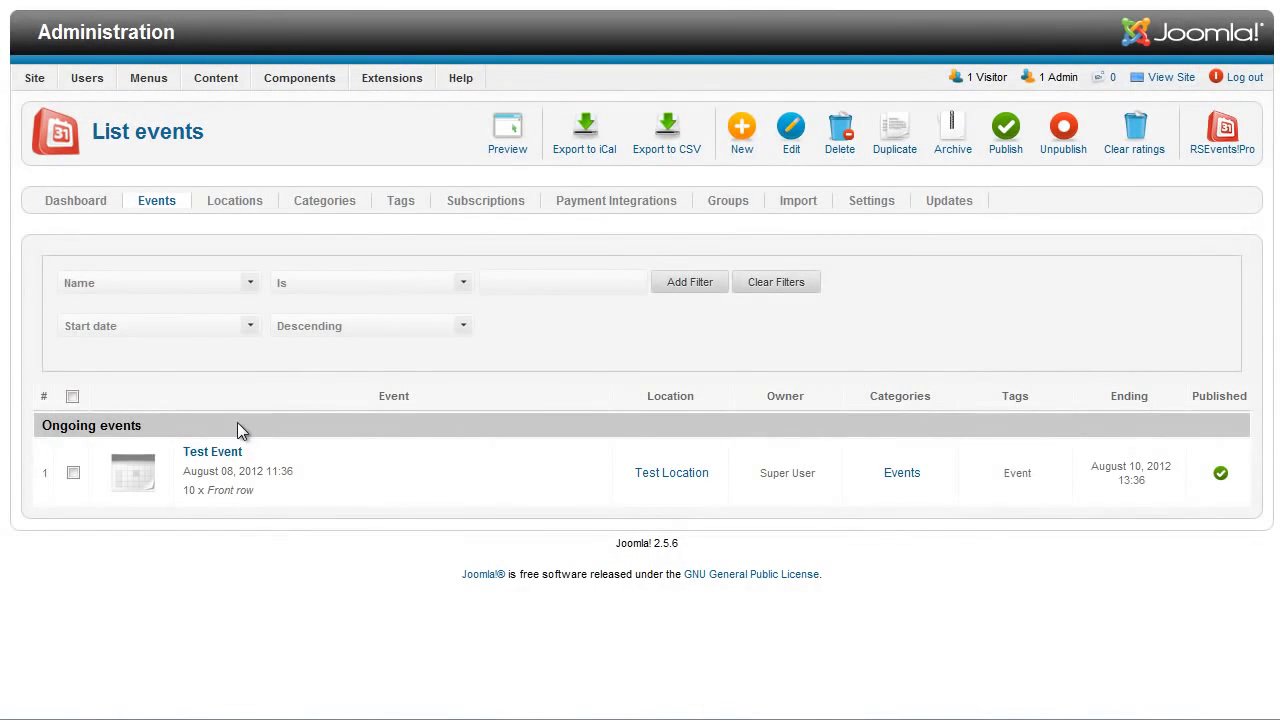
pyautogui.click(200, 455)
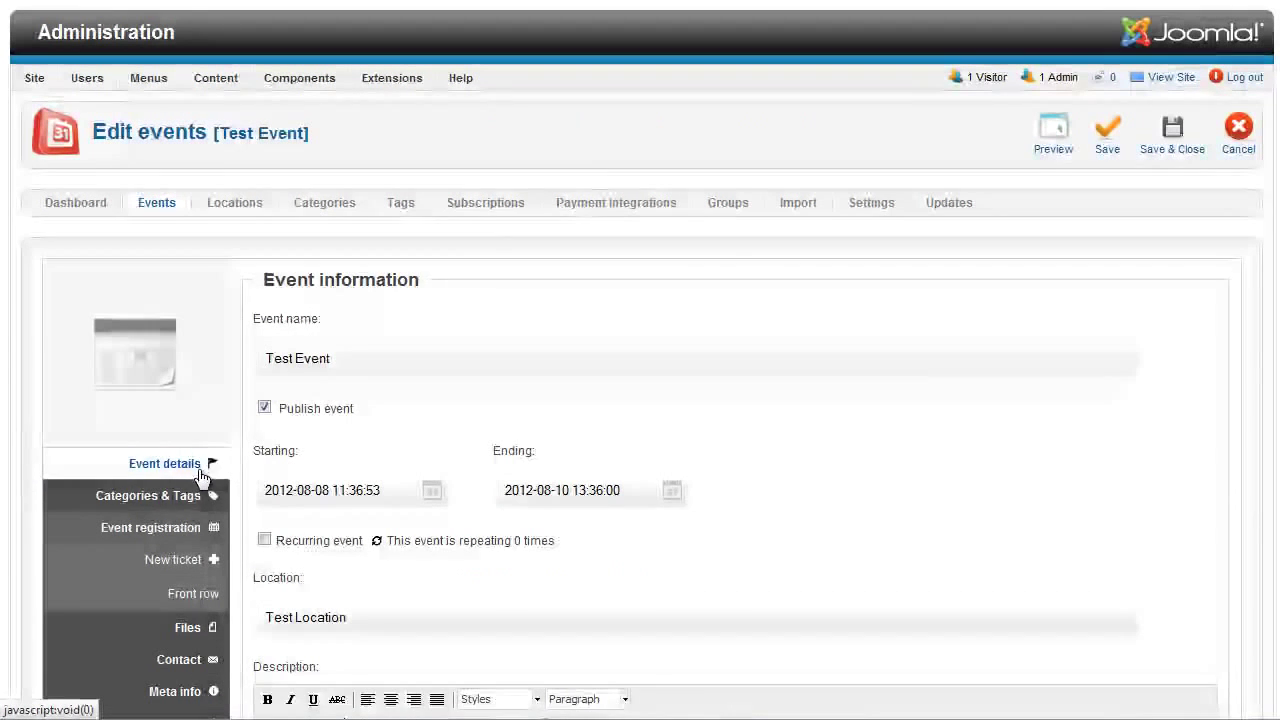
pyautogui.click(200, 528)
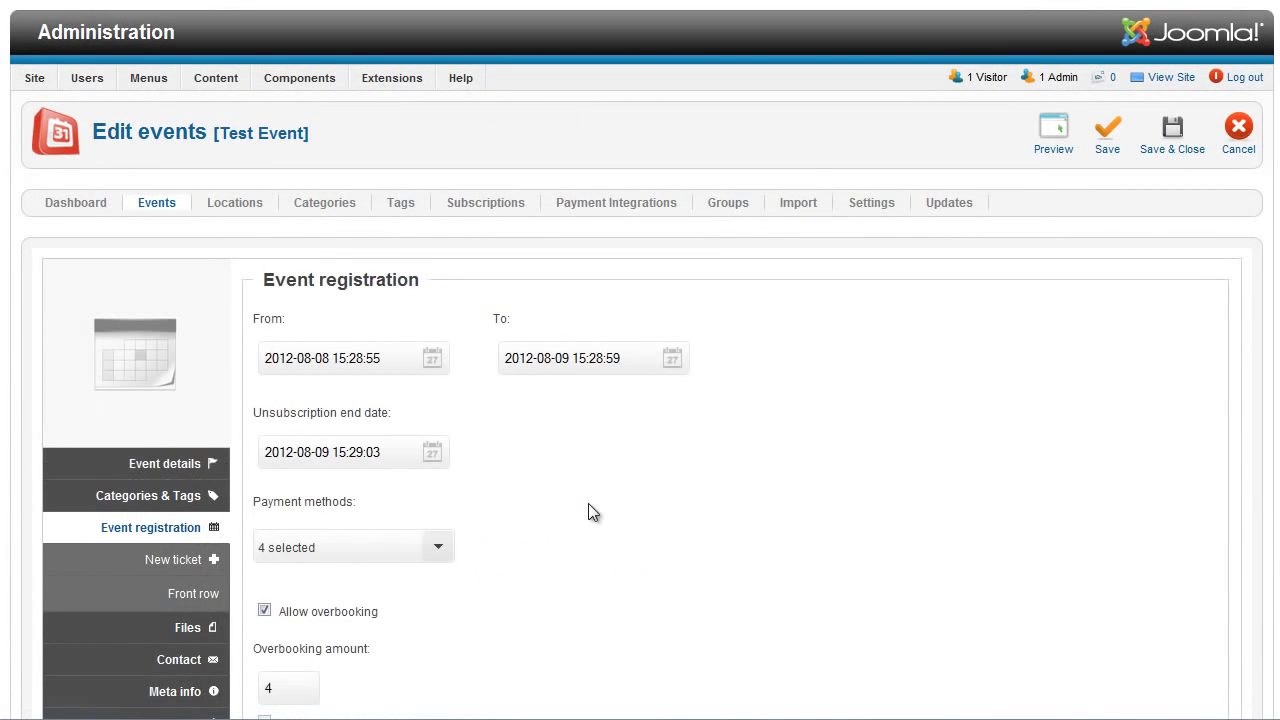
pyautogui.scroll(-4, 588, 507)
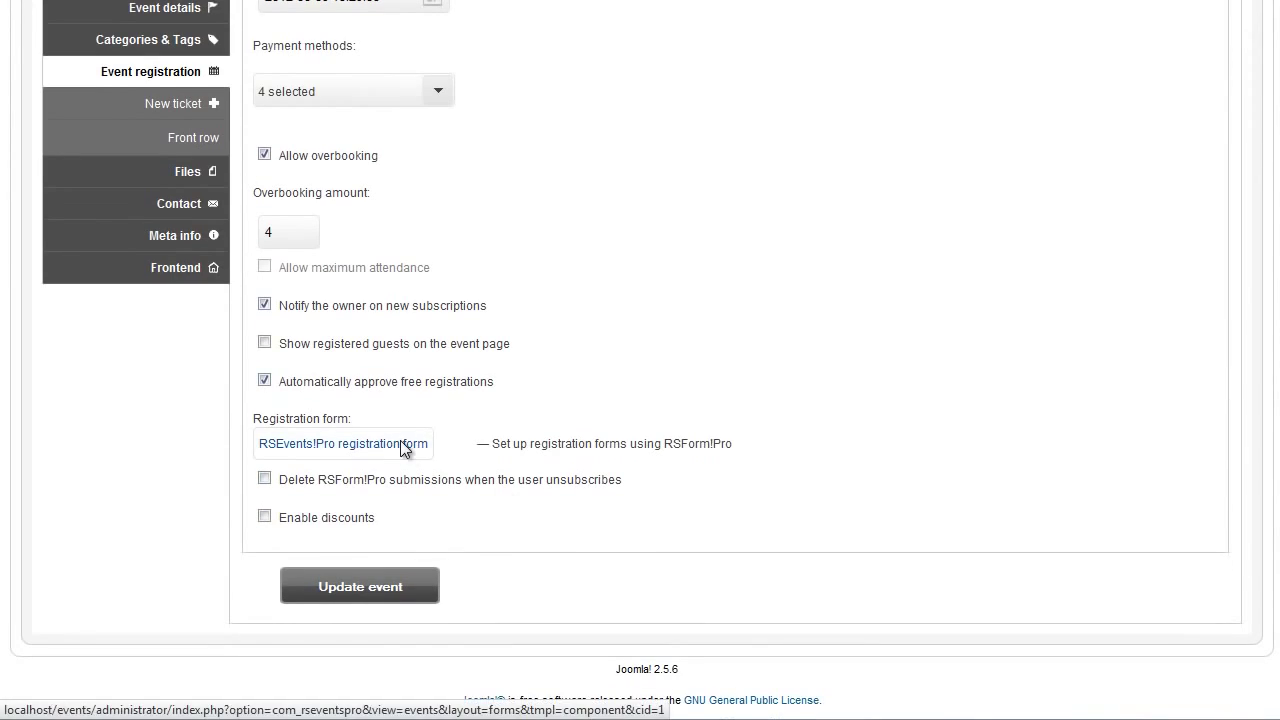
pyautogui.click(400, 444)
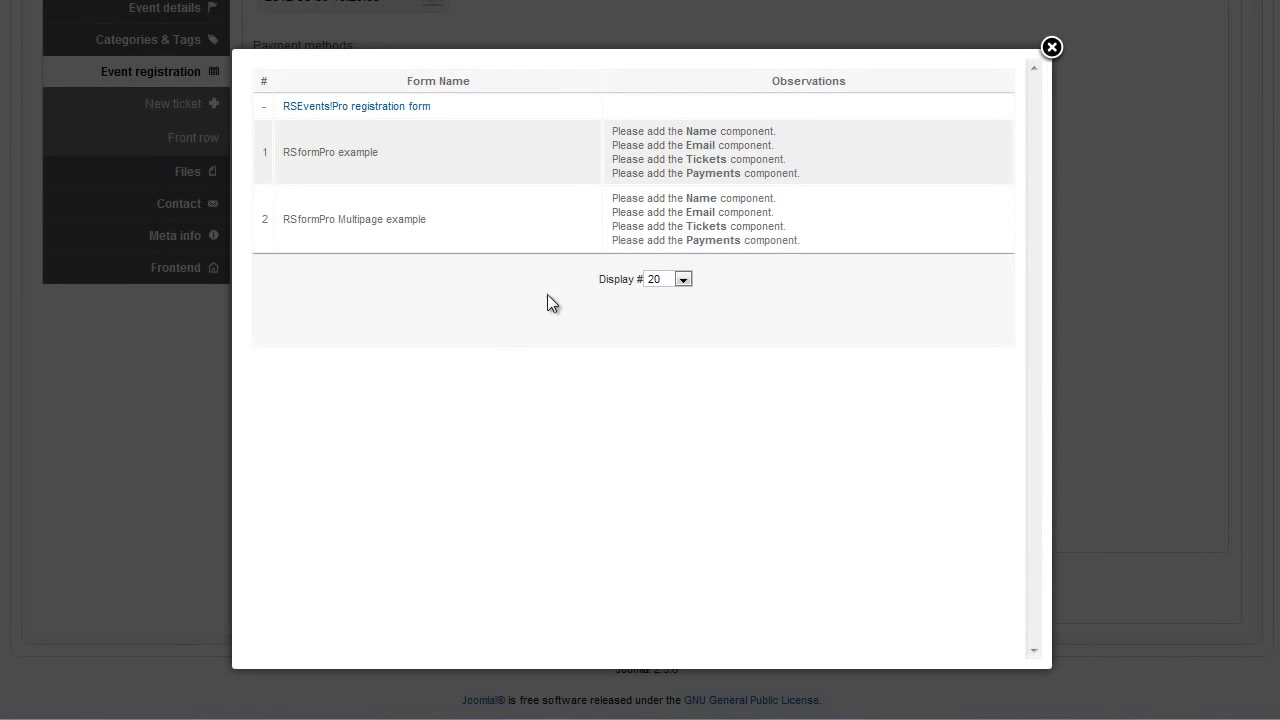
pyautogui.moveTo(611, 133); pyautogui.dragTo(815, 167)
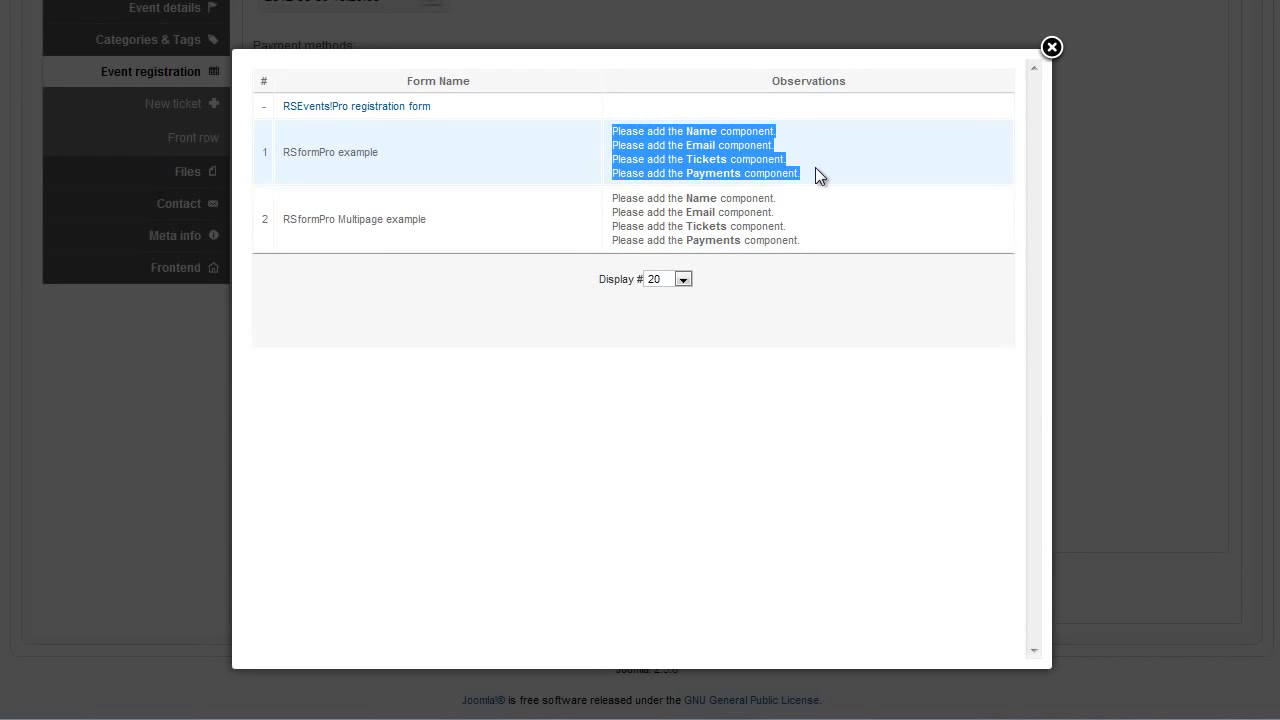
pyautogui.click(1134, 217)
pyautogui.scroll(5, 643, 293)
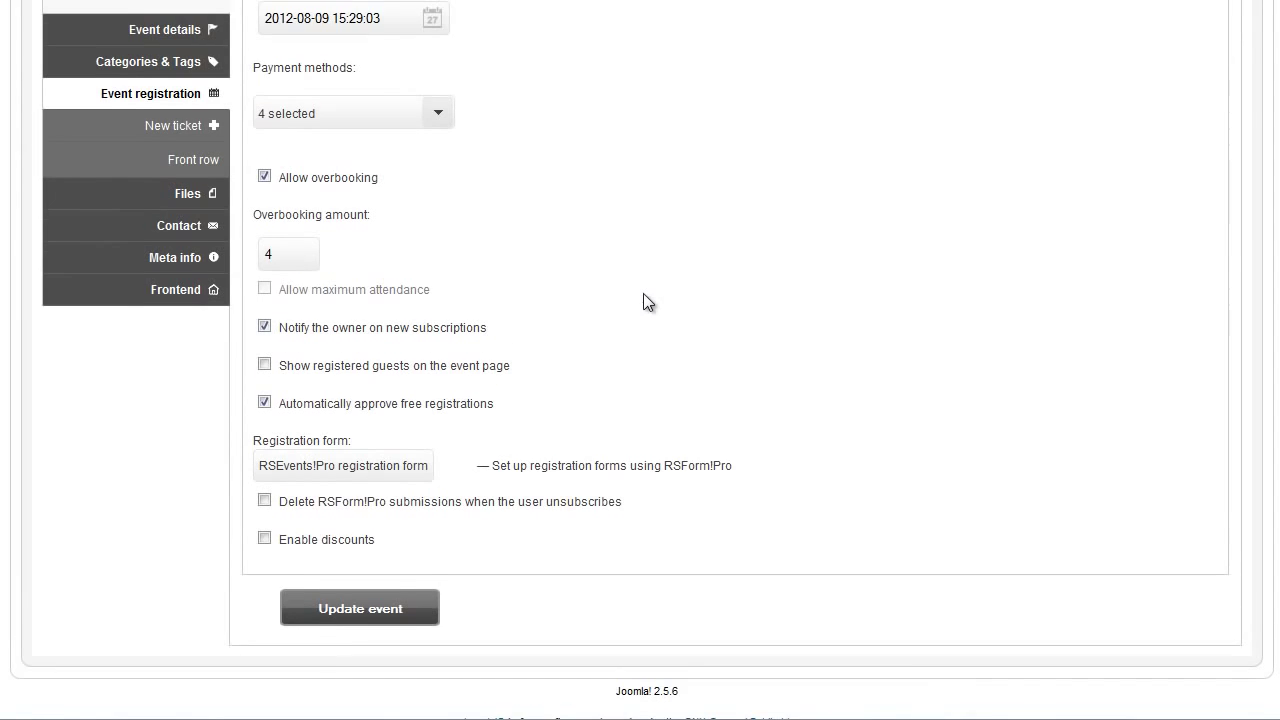
# Create a new blank form in RSForm!Pro without using the wizard
pyautogui.moveTo(309, 82)
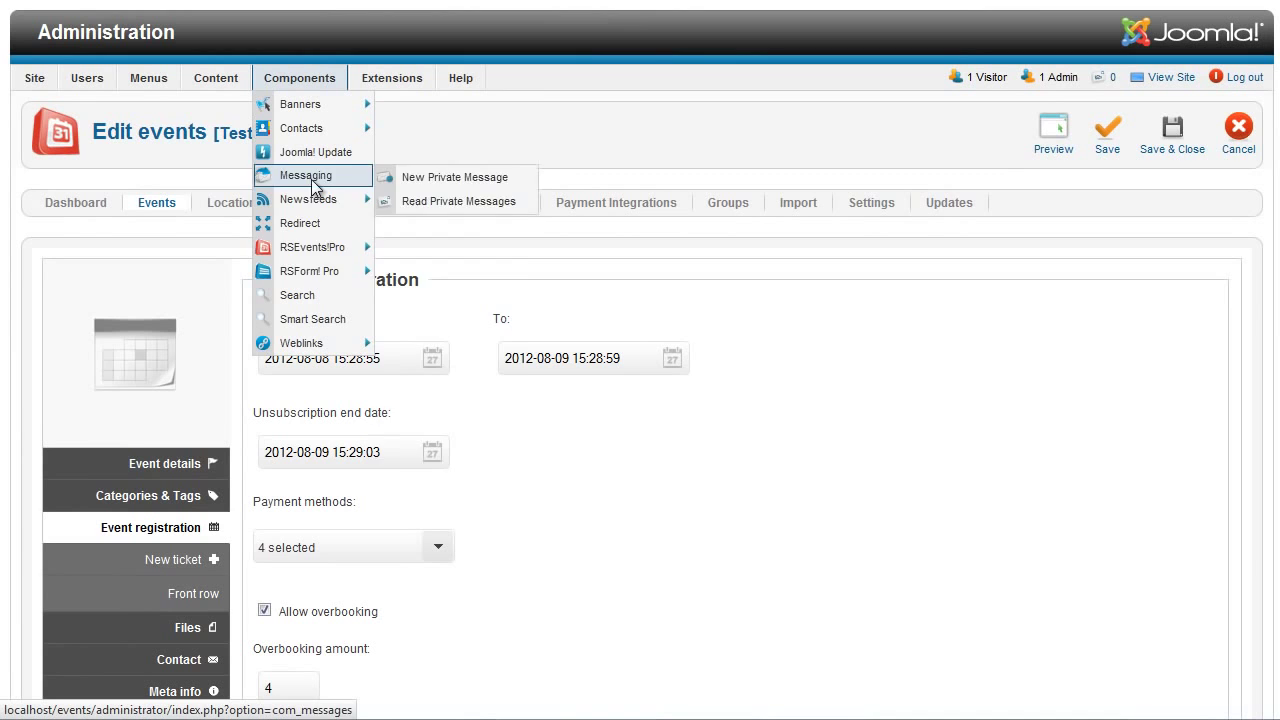
pyautogui.moveTo(318, 272)
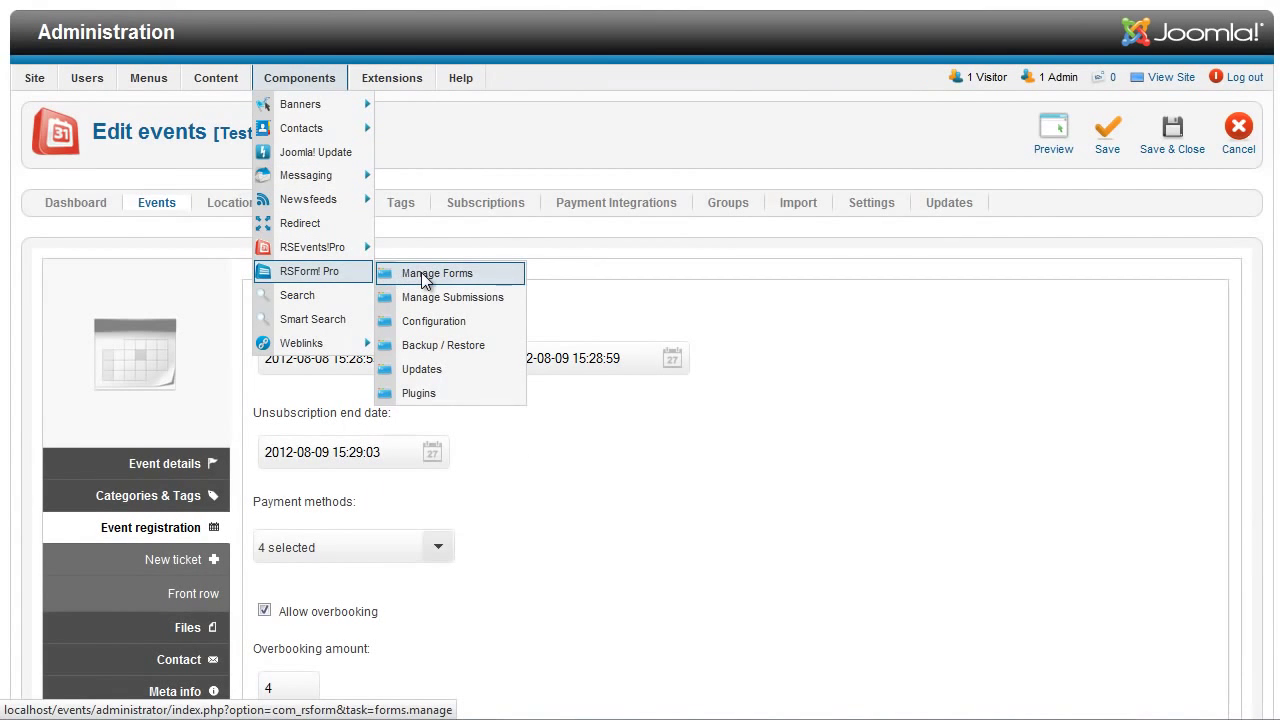
pyautogui.click(423, 278)
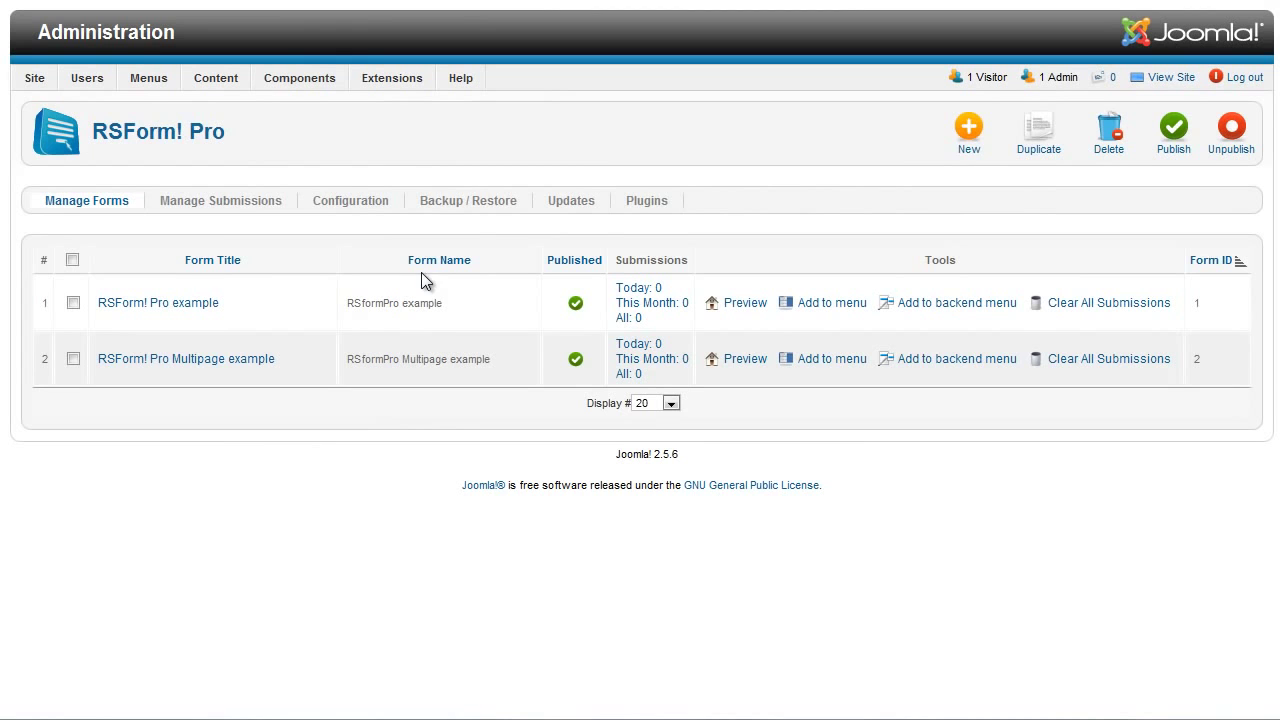
pyautogui.click(967, 135)
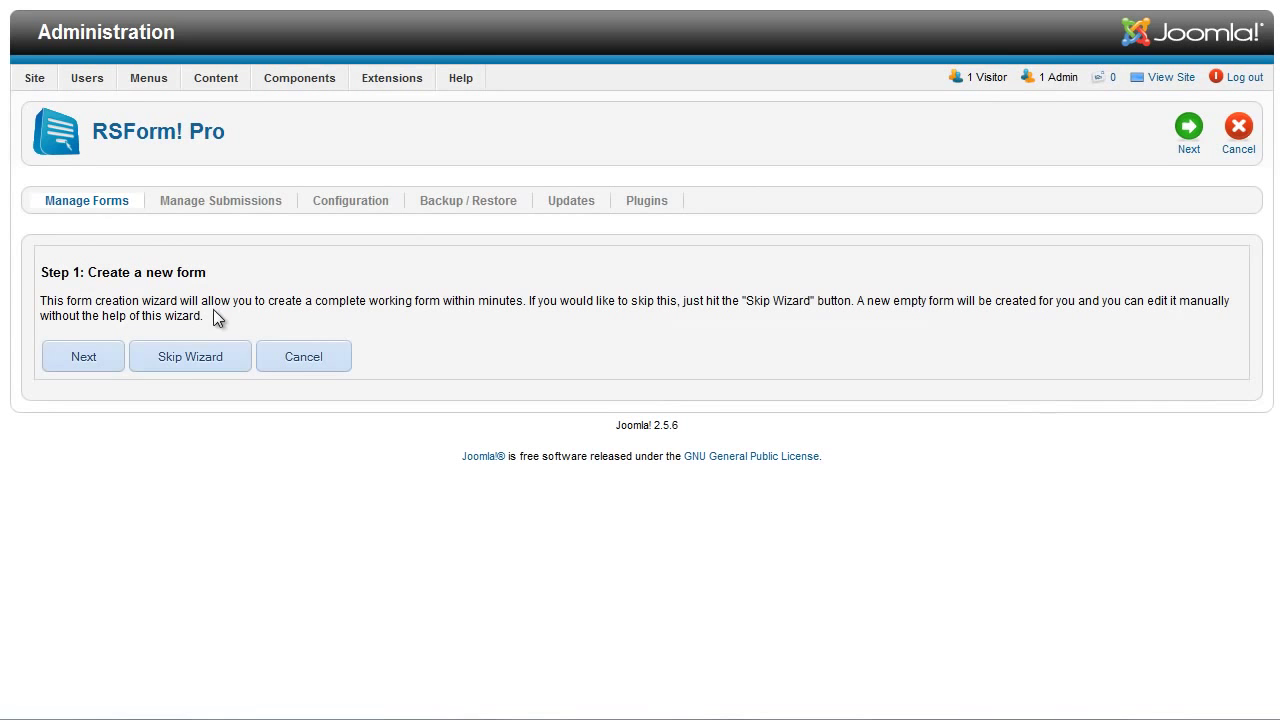
pyautogui.click(176, 362)
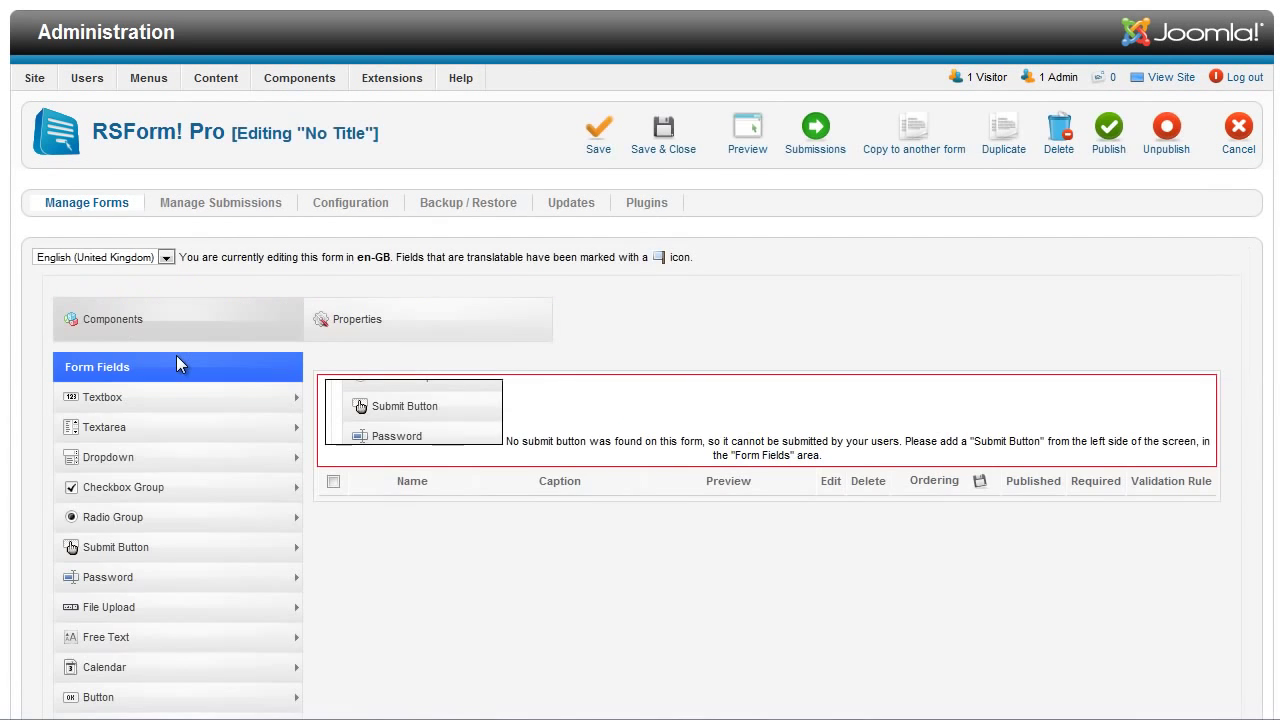
pyautogui.scroll(-3, 186, 365)
pyautogui.scroll(-3, 190, 380)
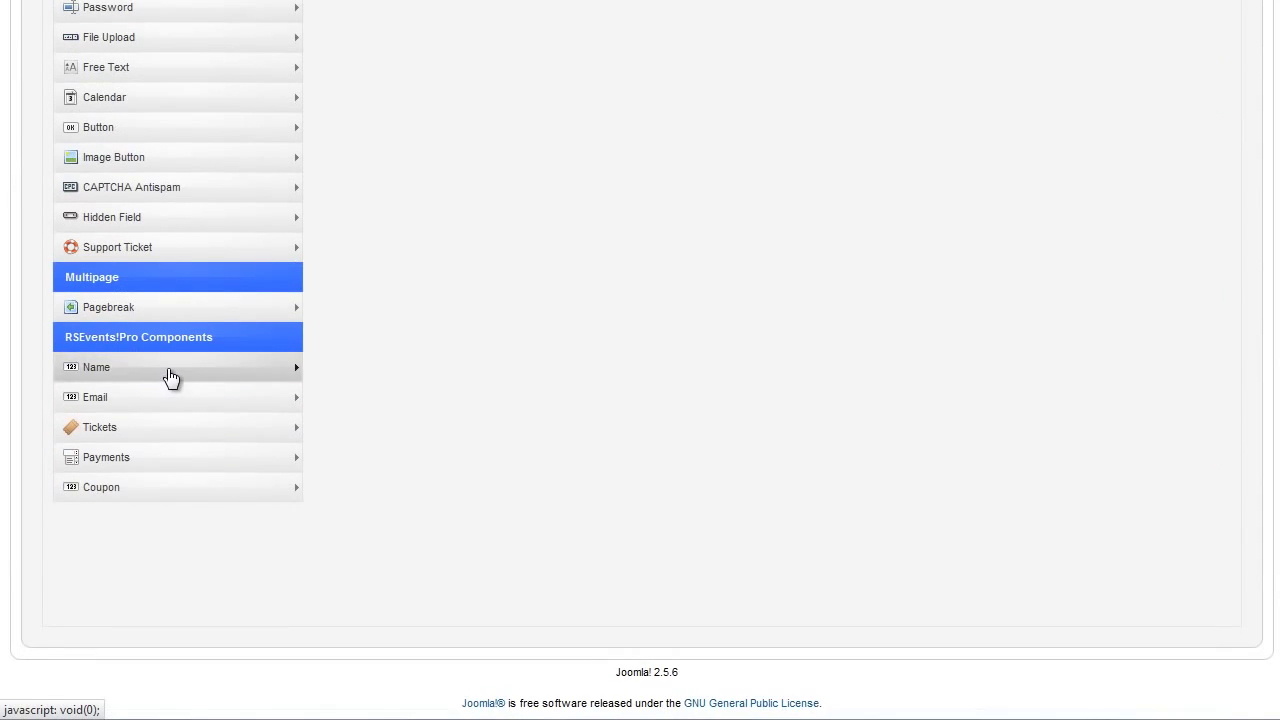
# Add RSEvents!Pro Name and Email fields captioned Name and E-mail
pyautogui.click(170, 377)
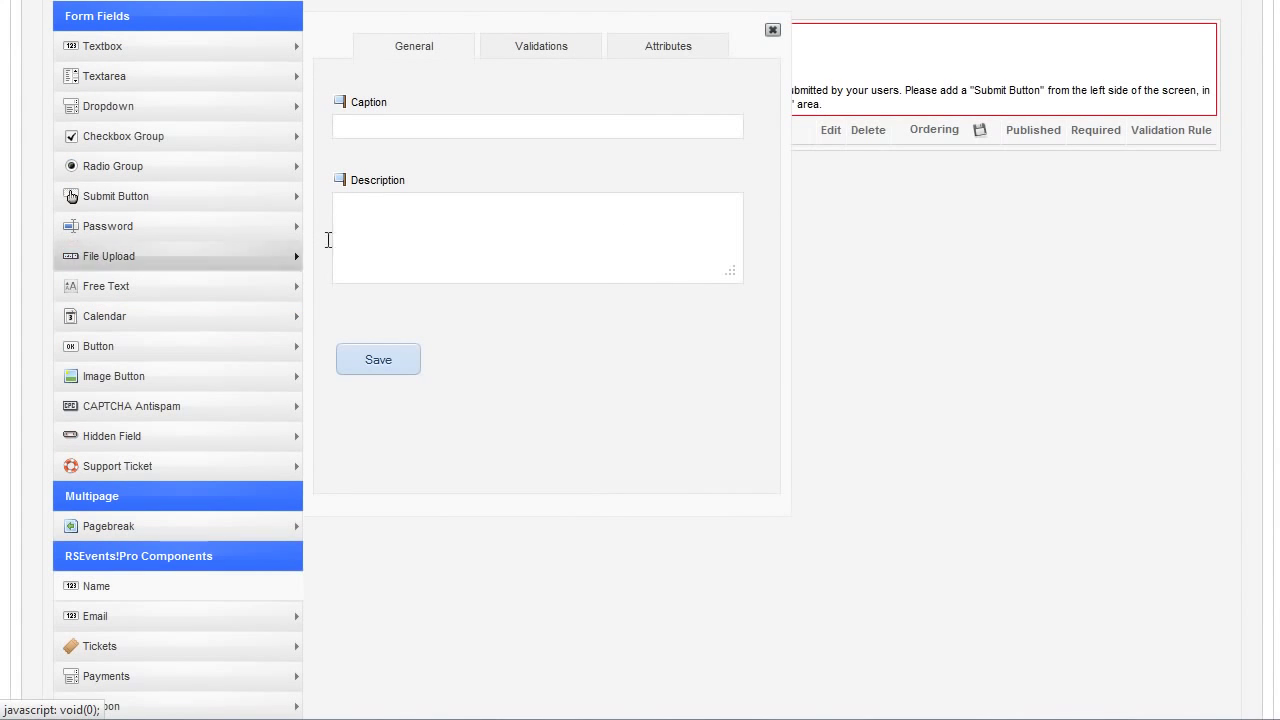
pyautogui.write('N')
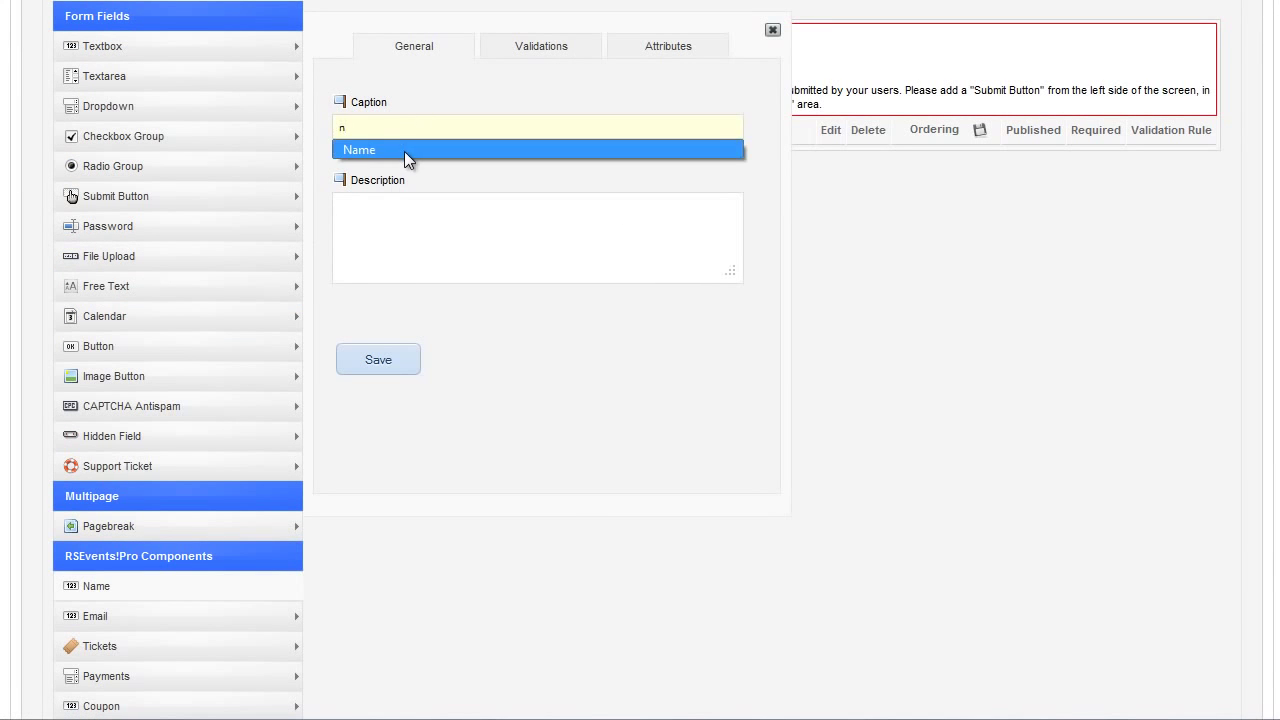
pyautogui.click(409, 157)
pyautogui.click(375, 366)
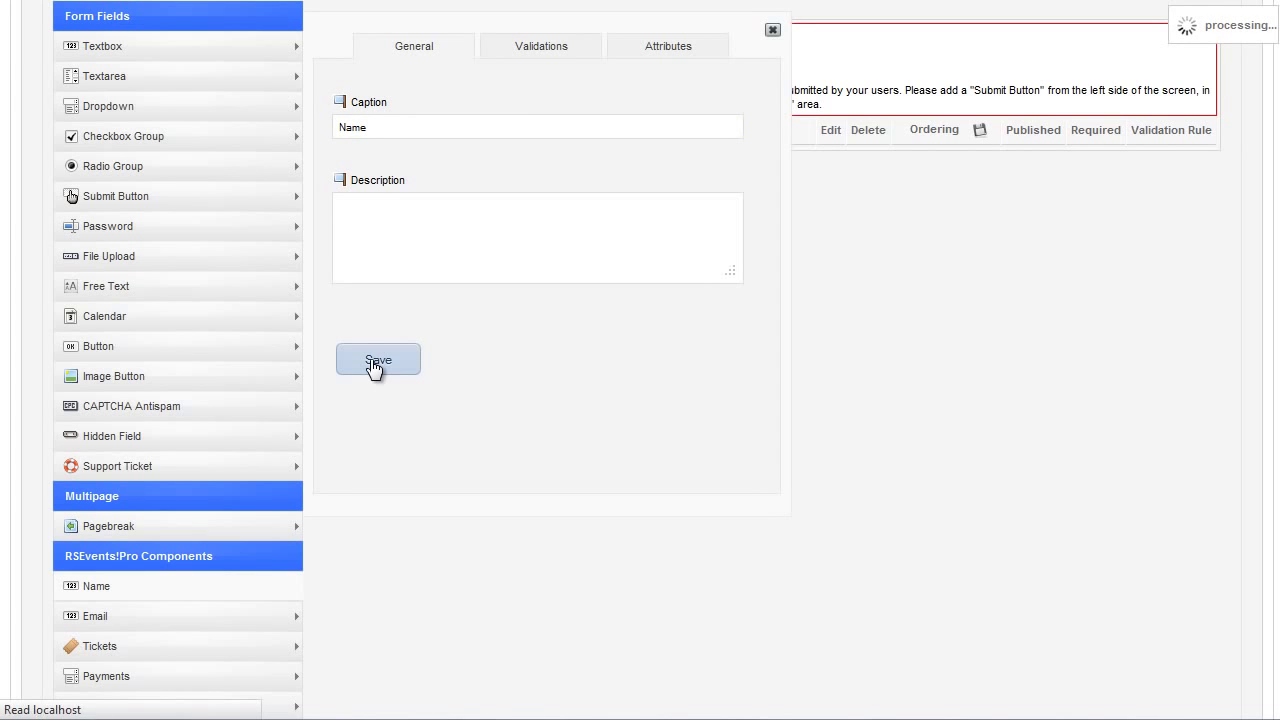
pyautogui.scroll(-3, 371, 366)
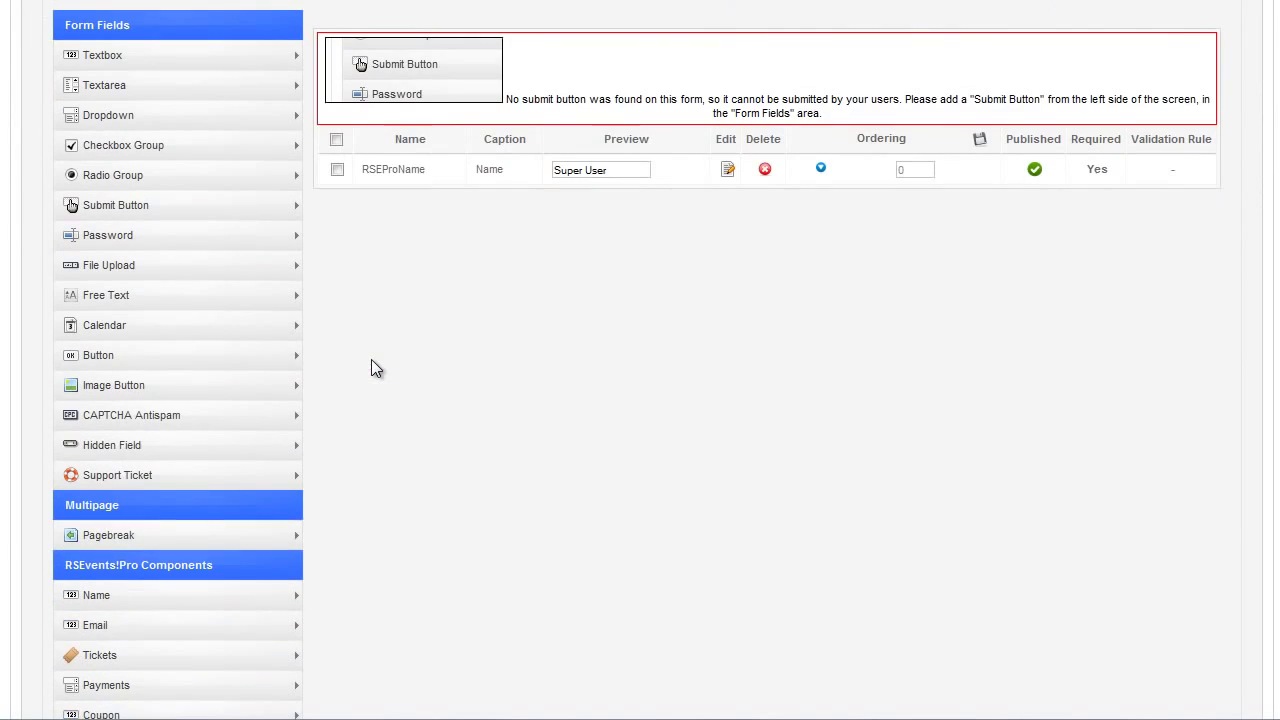
pyautogui.click(200, 630)
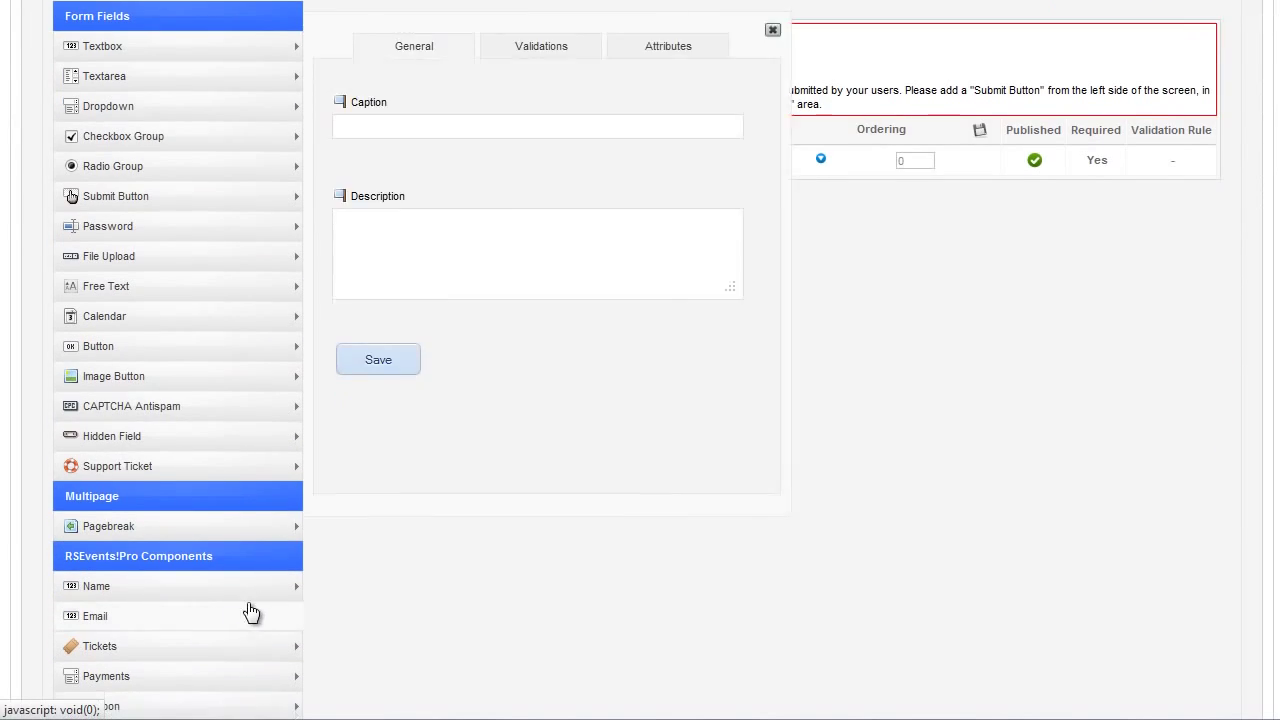
pyautogui.click(441, 128)
pyautogui.write('e')
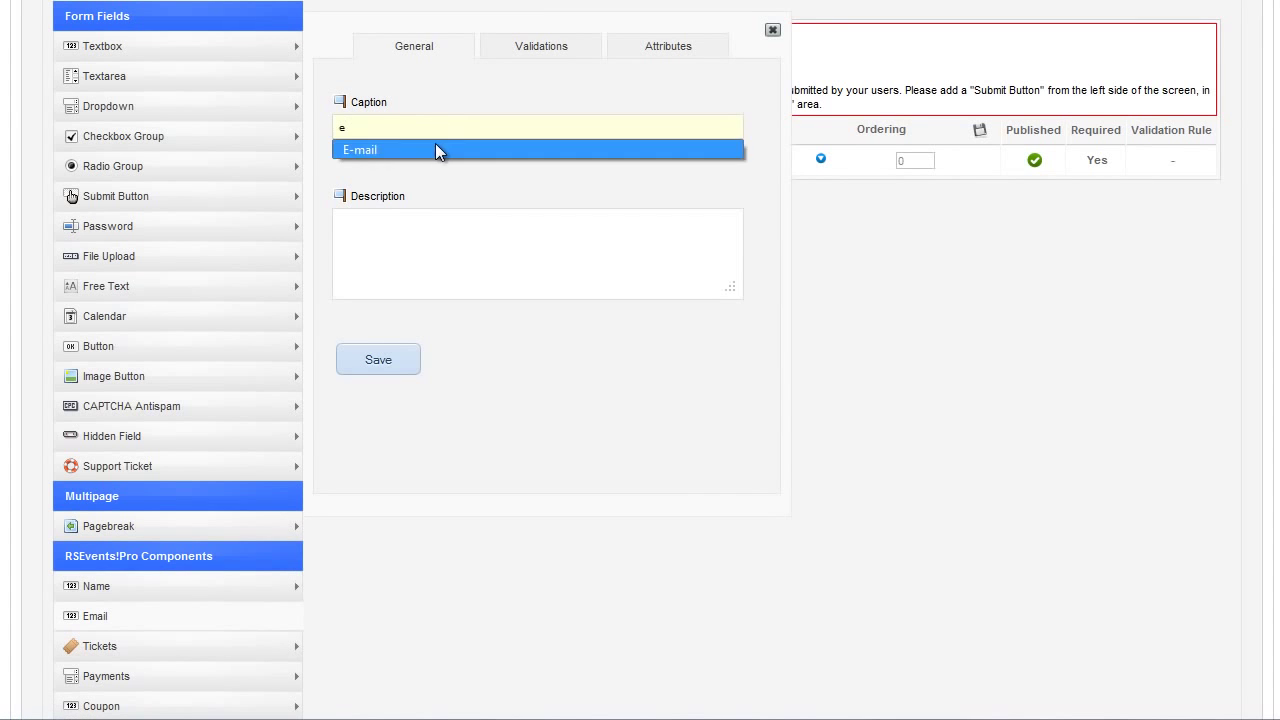
pyautogui.click(435, 143)
pyautogui.click(385, 363)
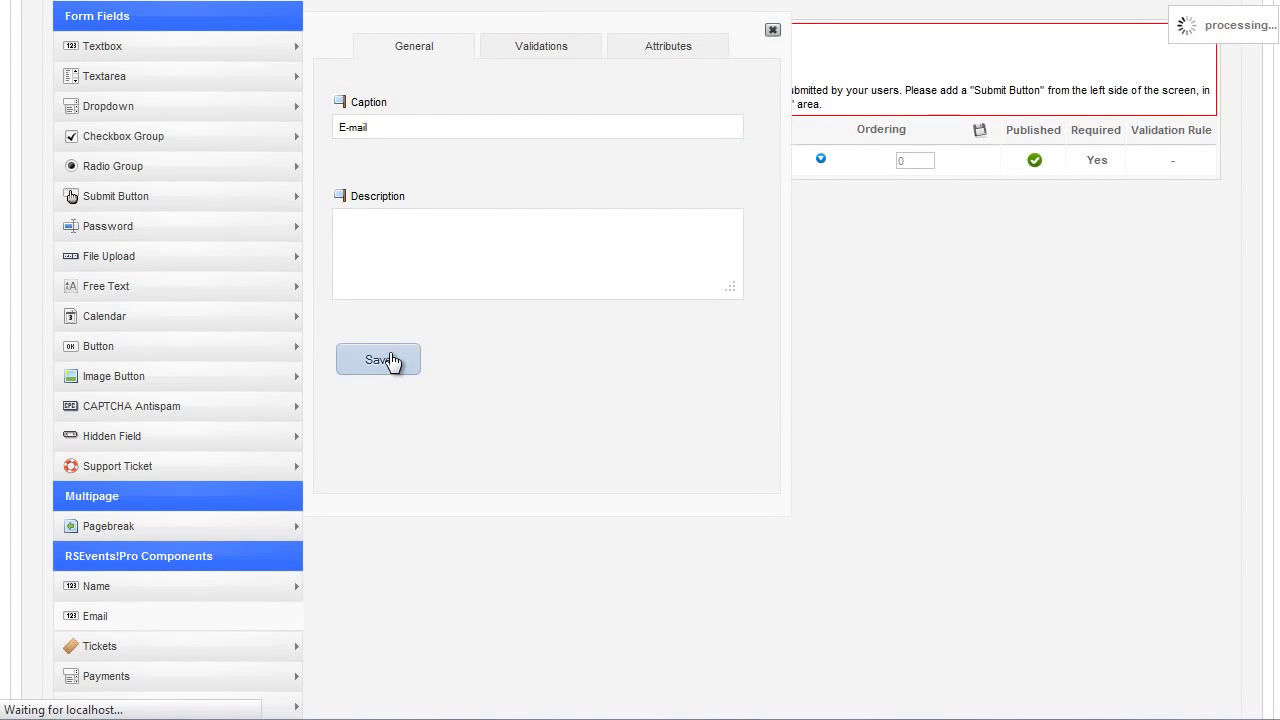
# Add RSEvents!Pro Tickets and Payments fields captioned Ticket and Payments
pyautogui.scroll(-5, 392, 360)
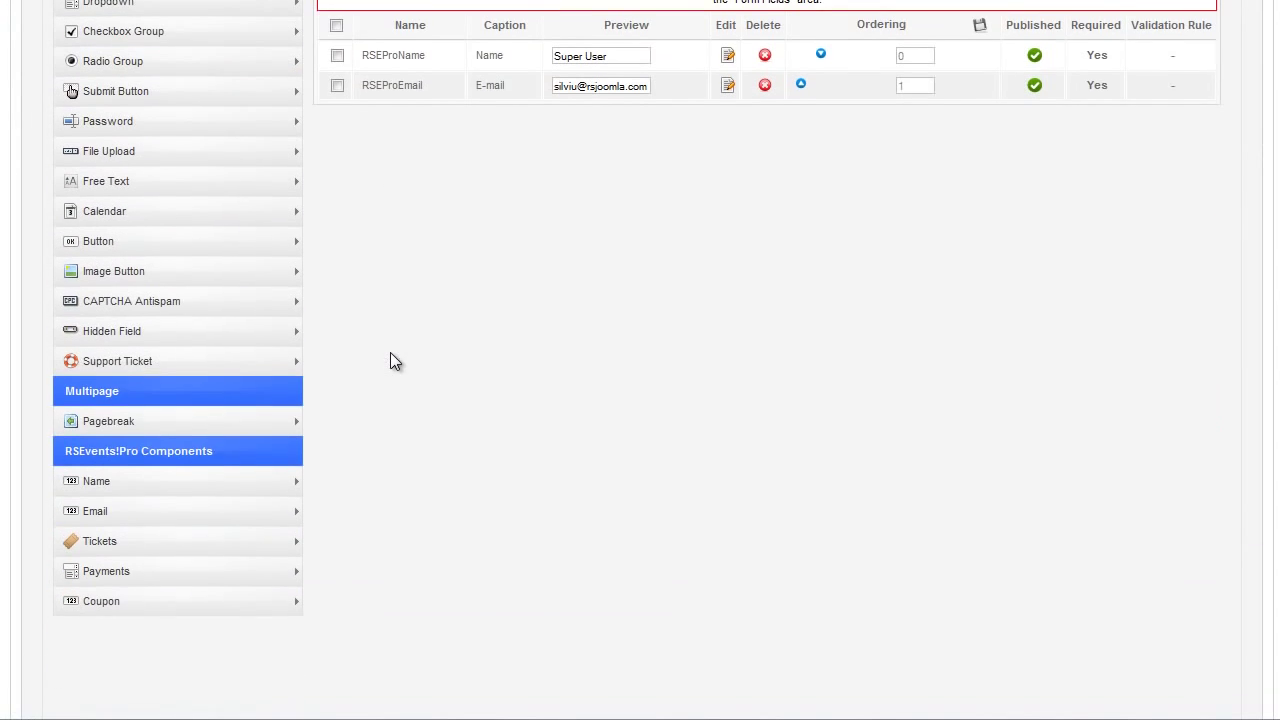
pyautogui.click(143, 541)
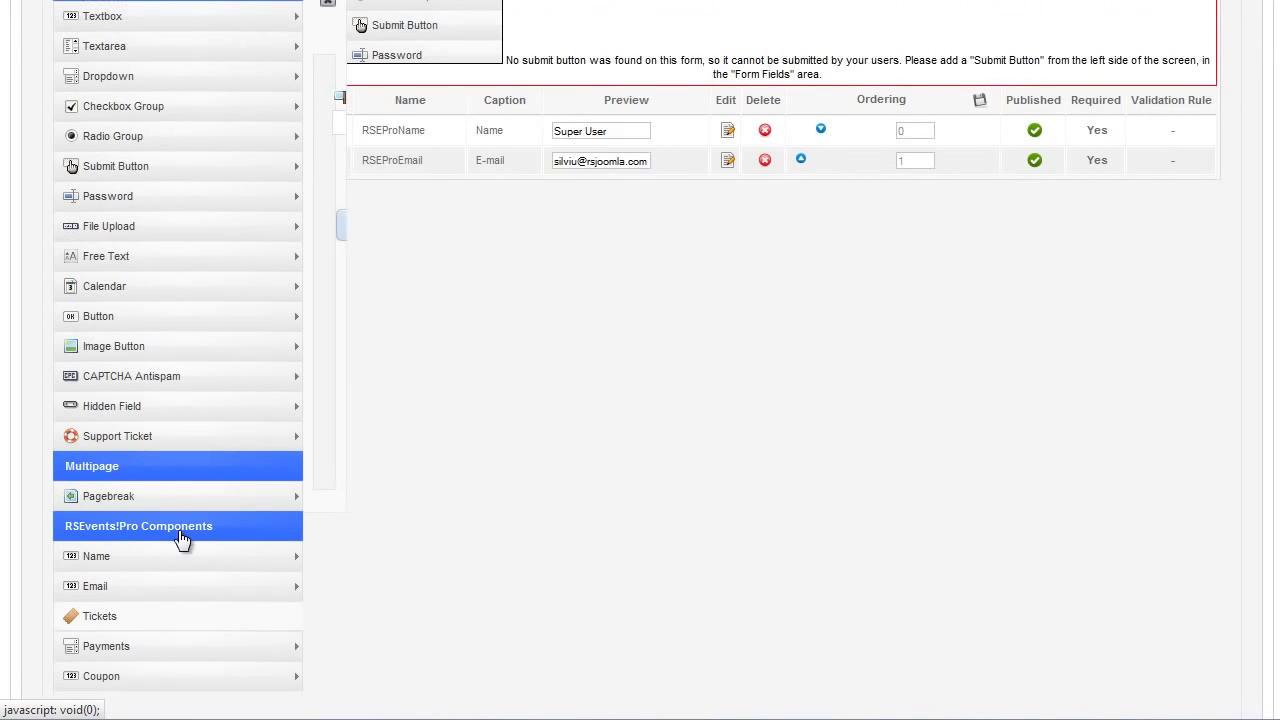
pyautogui.write('T')
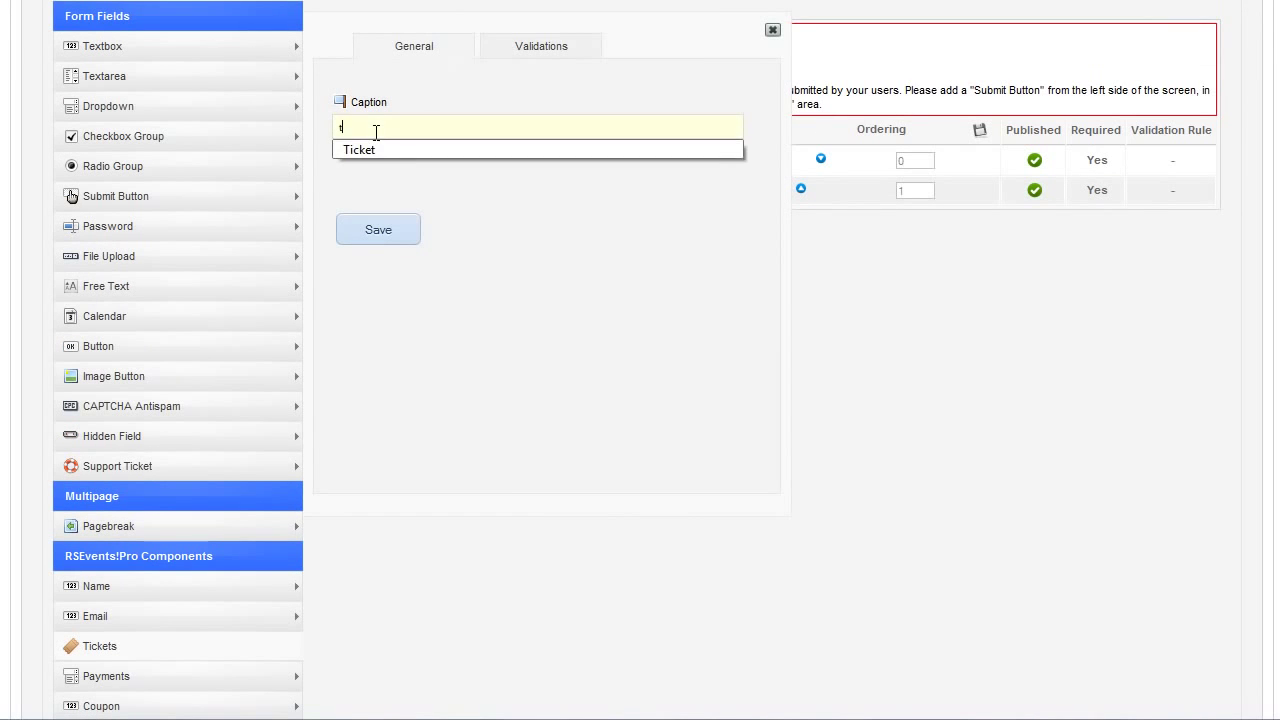
pyautogui.click(379, 153)
pyautogui.click(378, 231)
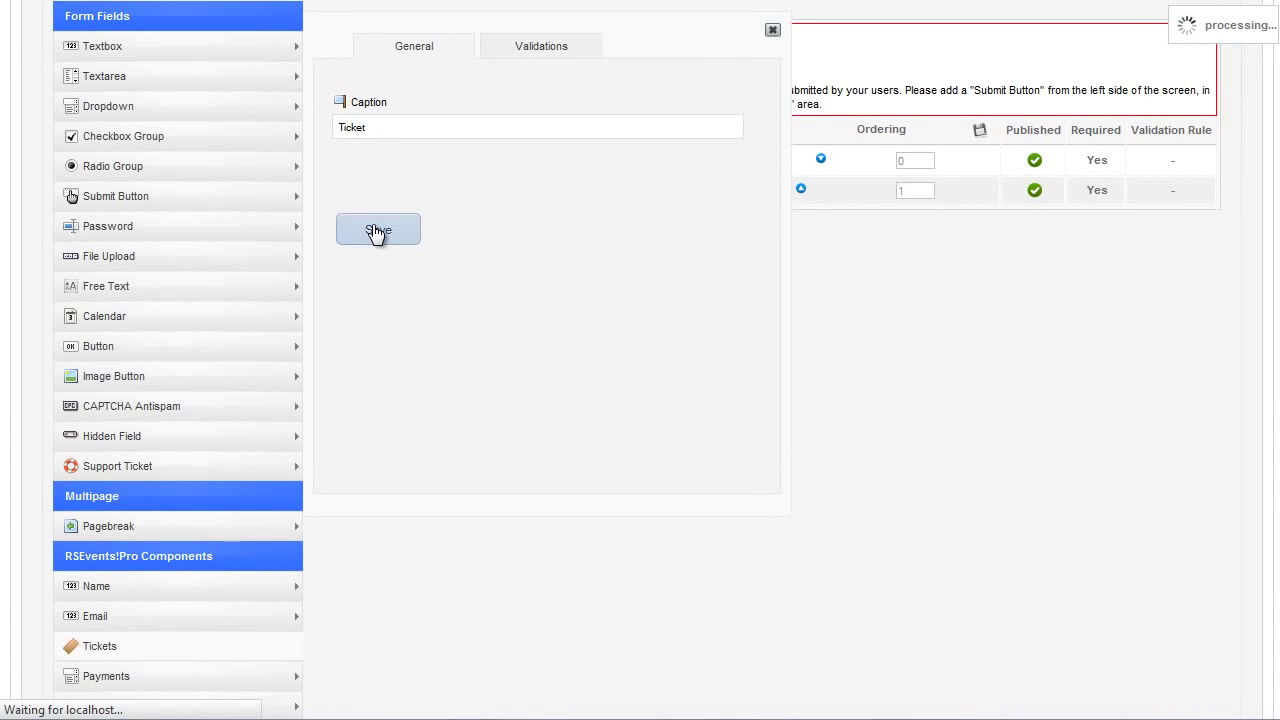
pyautogui.scroll(-5, 374, 228)
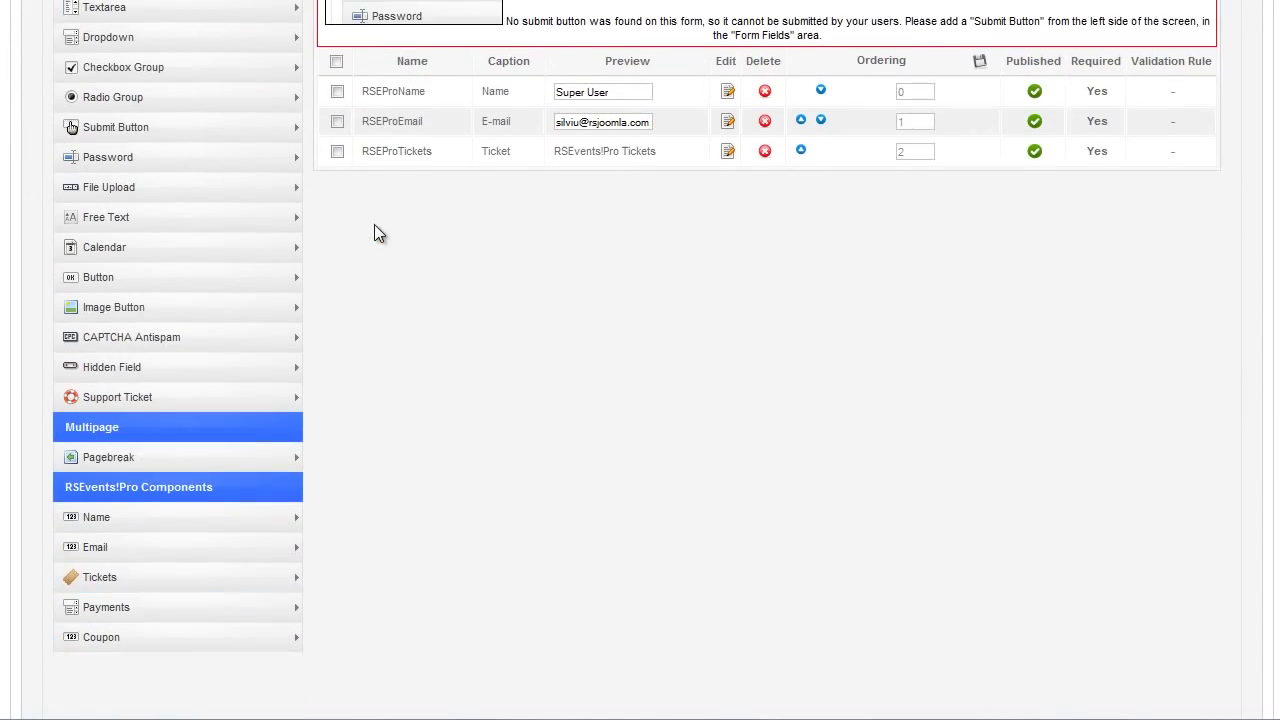
pyautogui.scroll(-3, 378, 233)
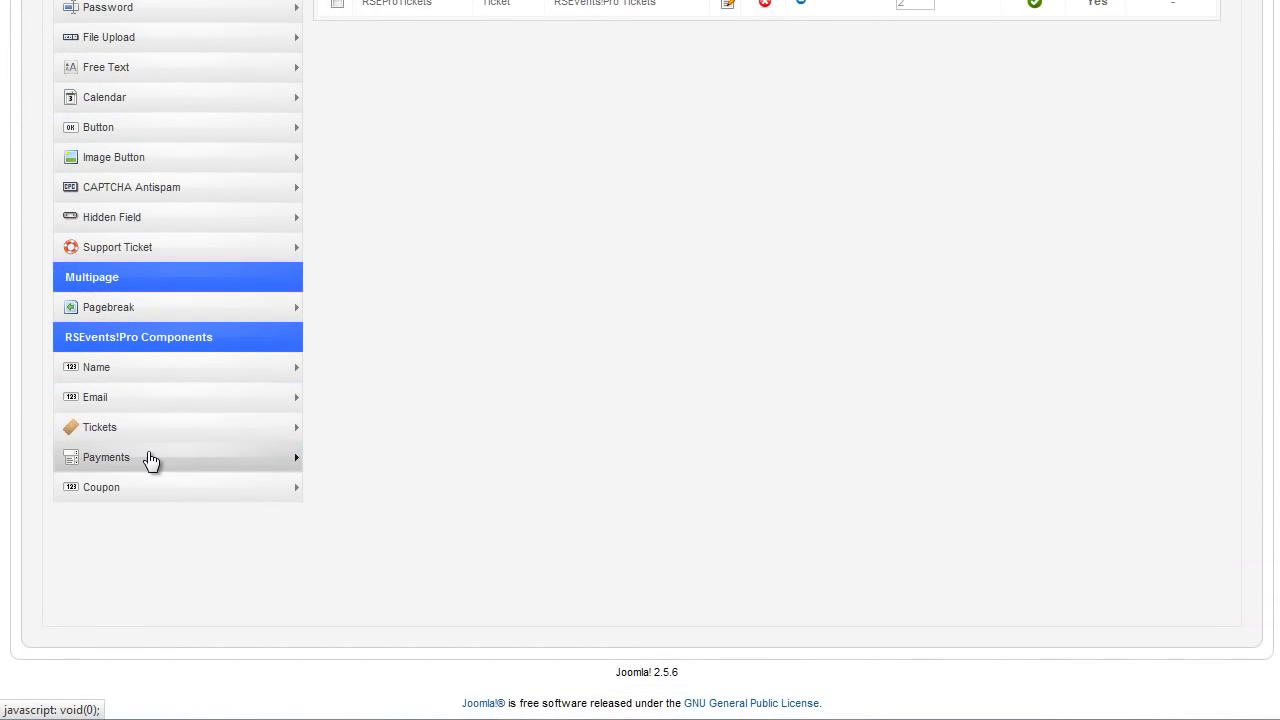
pyautogui.click(150, 459)
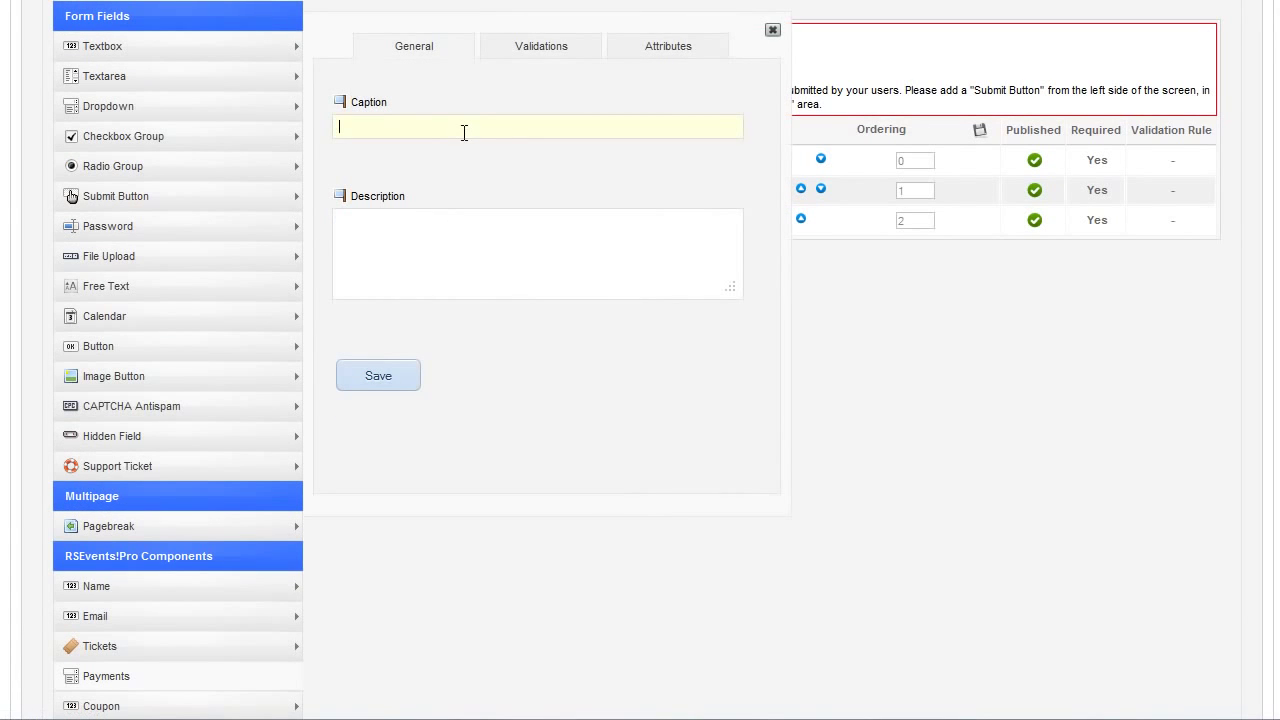
pyautogui.write('P')
pyautogui.click(440, 142)
pyautogui.click(377, 379)
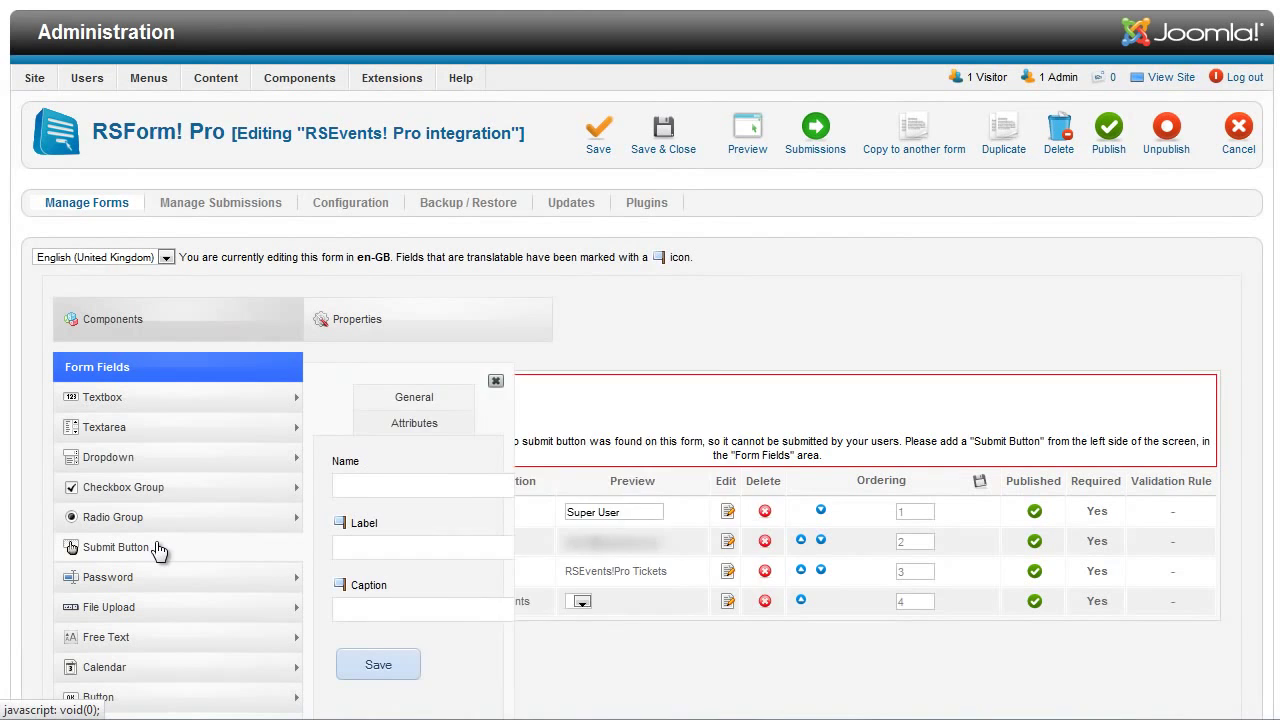
# Add a submit button with name and label 'Submit', then save and close the form
pyautogui.click(391, 458)
pyautogui.write('s')
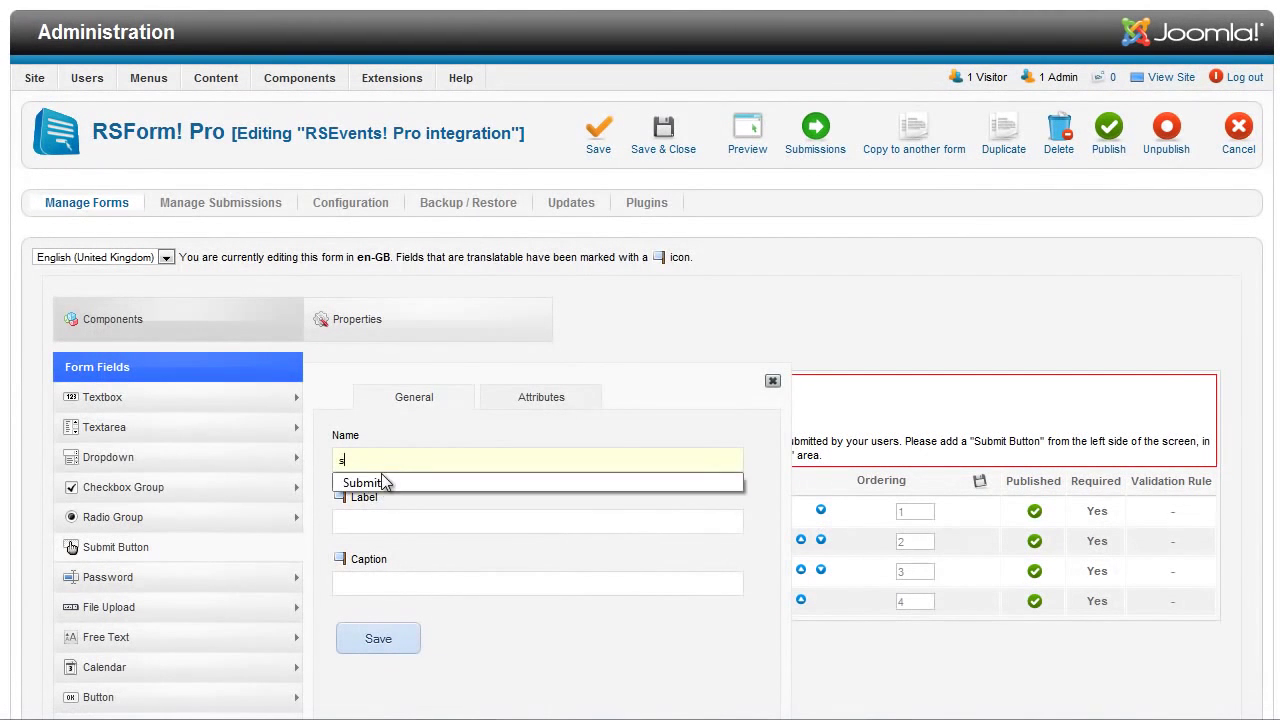
pyautogui.click(378, 478)
pyautogui.click(370, 521)
pyautogui.write('s')
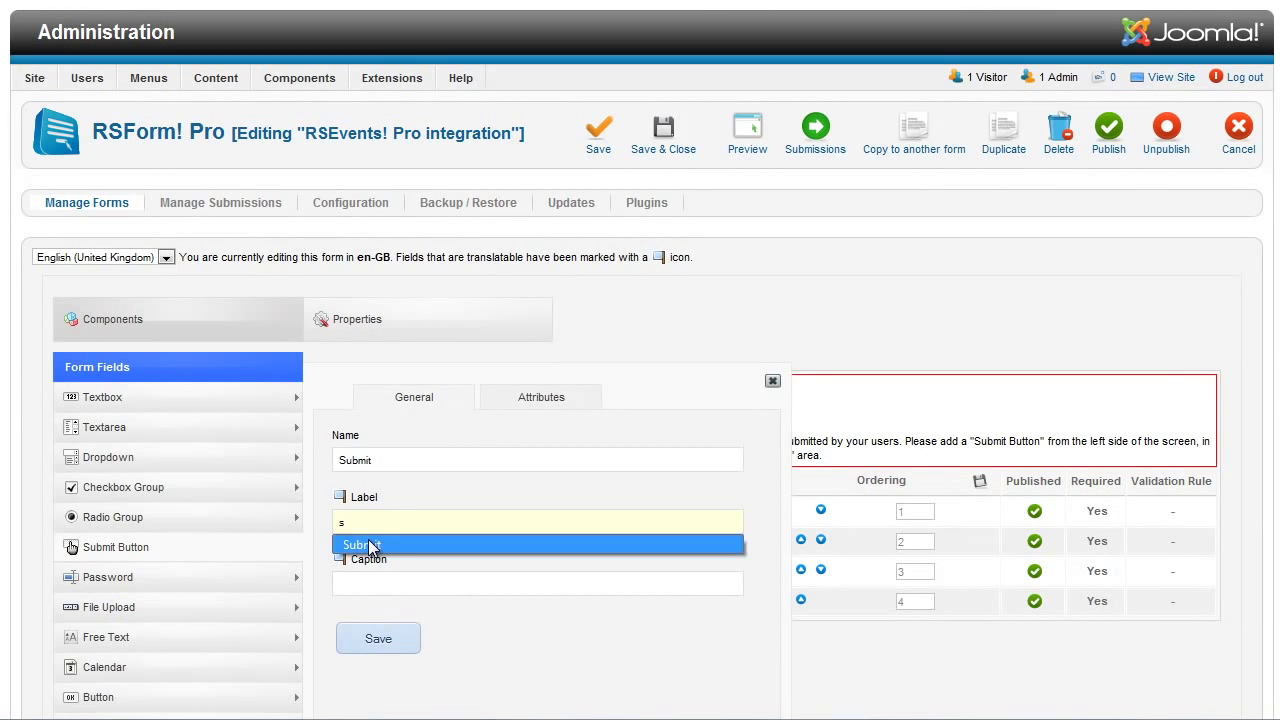
pyautogui.click(368, 541)
pyautogui.click(379, 639)
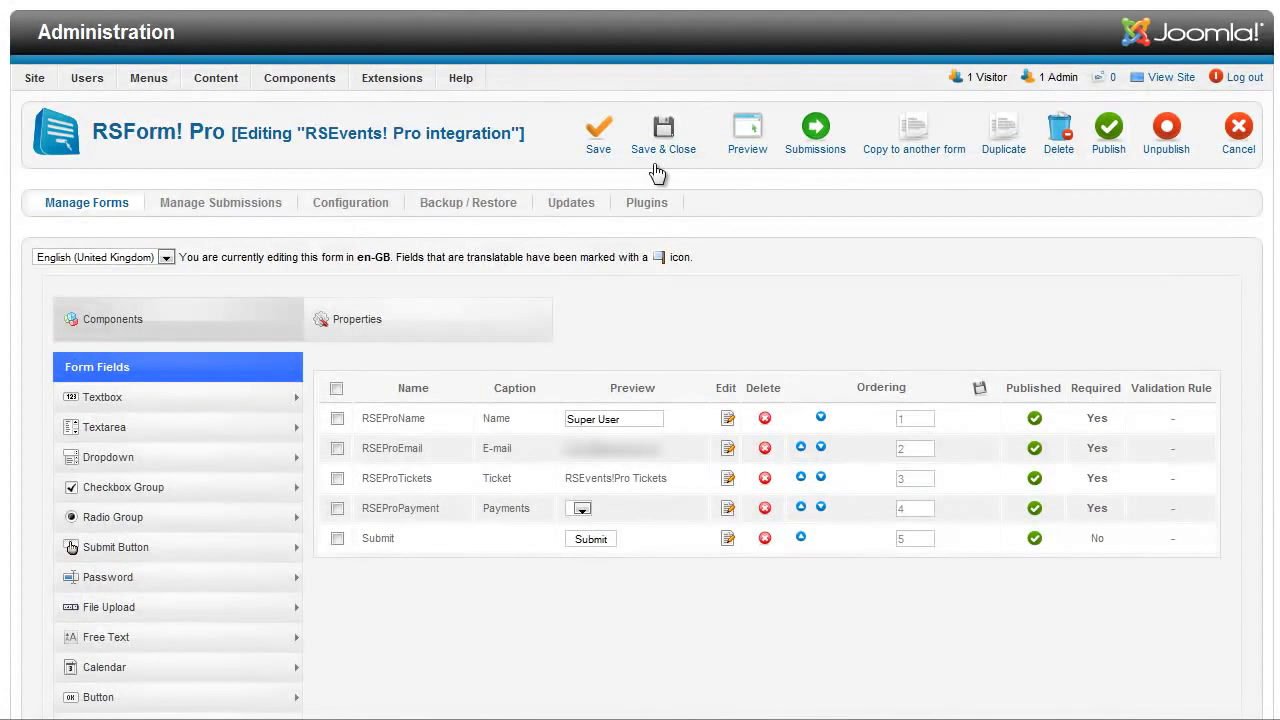
pyautogui.click(662, 150)
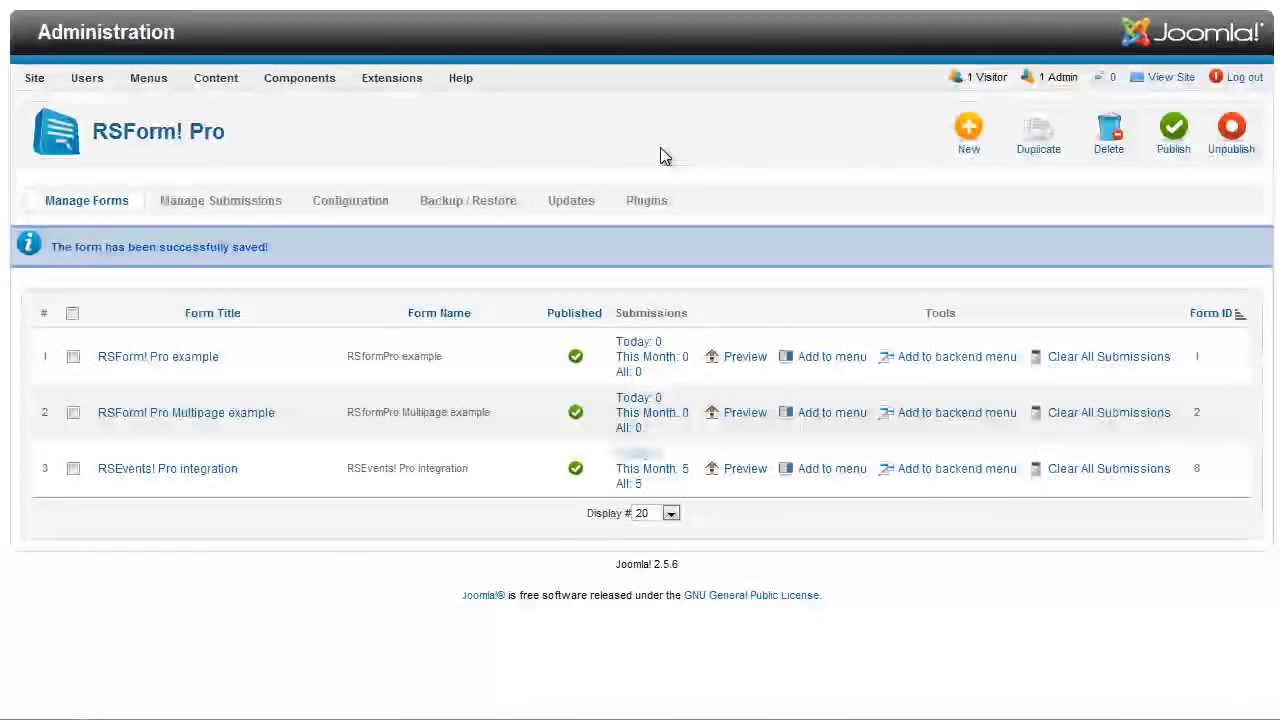
# Open Test Event for editing from the RSEvents!Pro events list
pyautogui.moveTo(298, 78)
pyautogui.moveTo(310, 247)
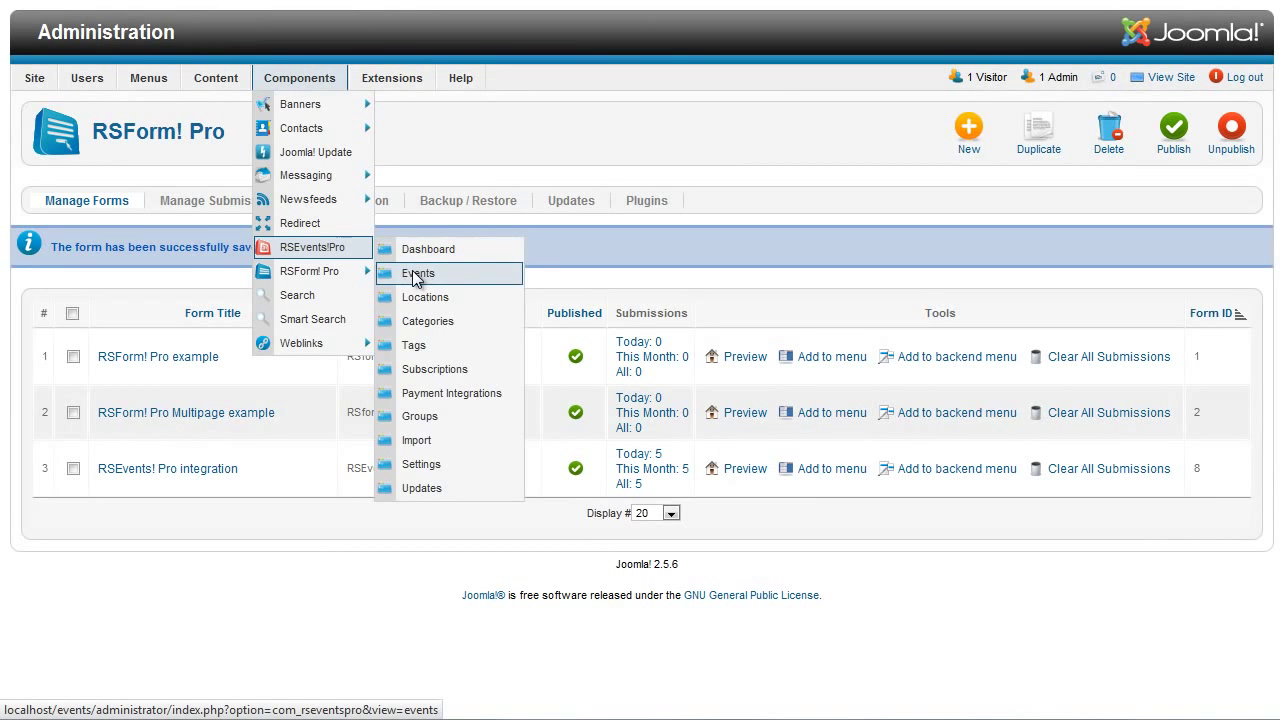
pyautogui.click(416, 277)
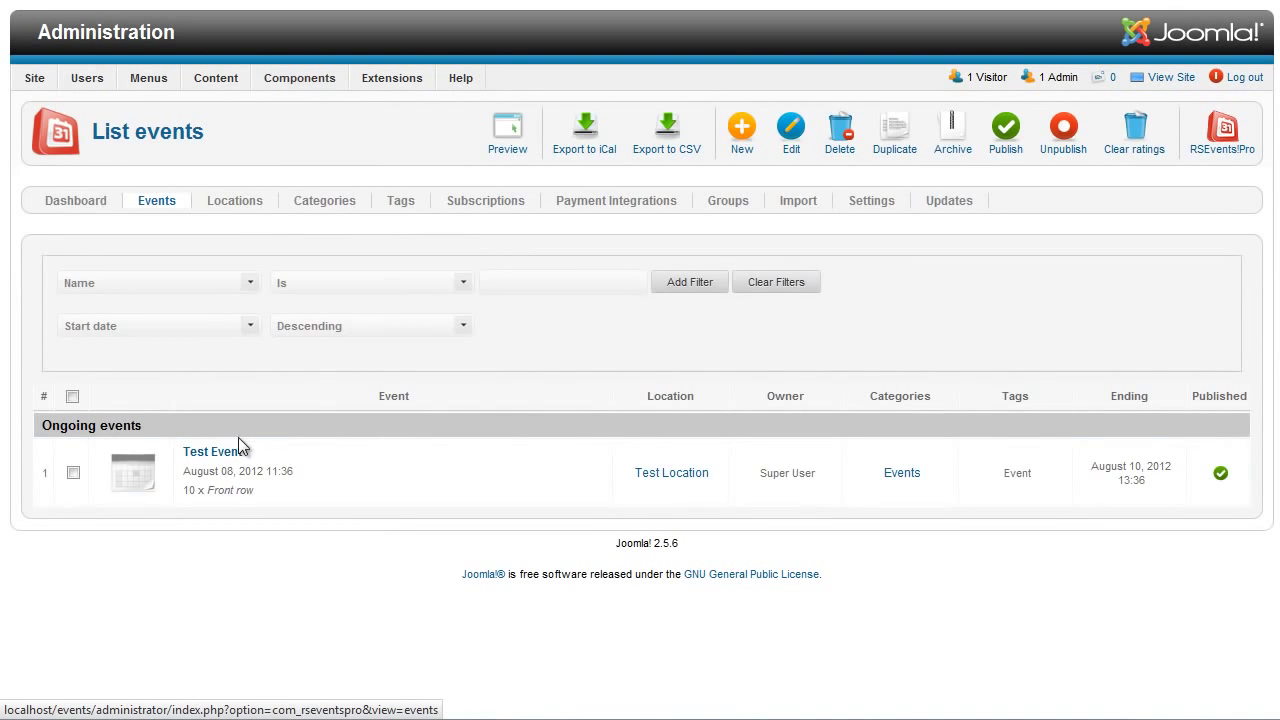
pyautogui.click(224, 460)
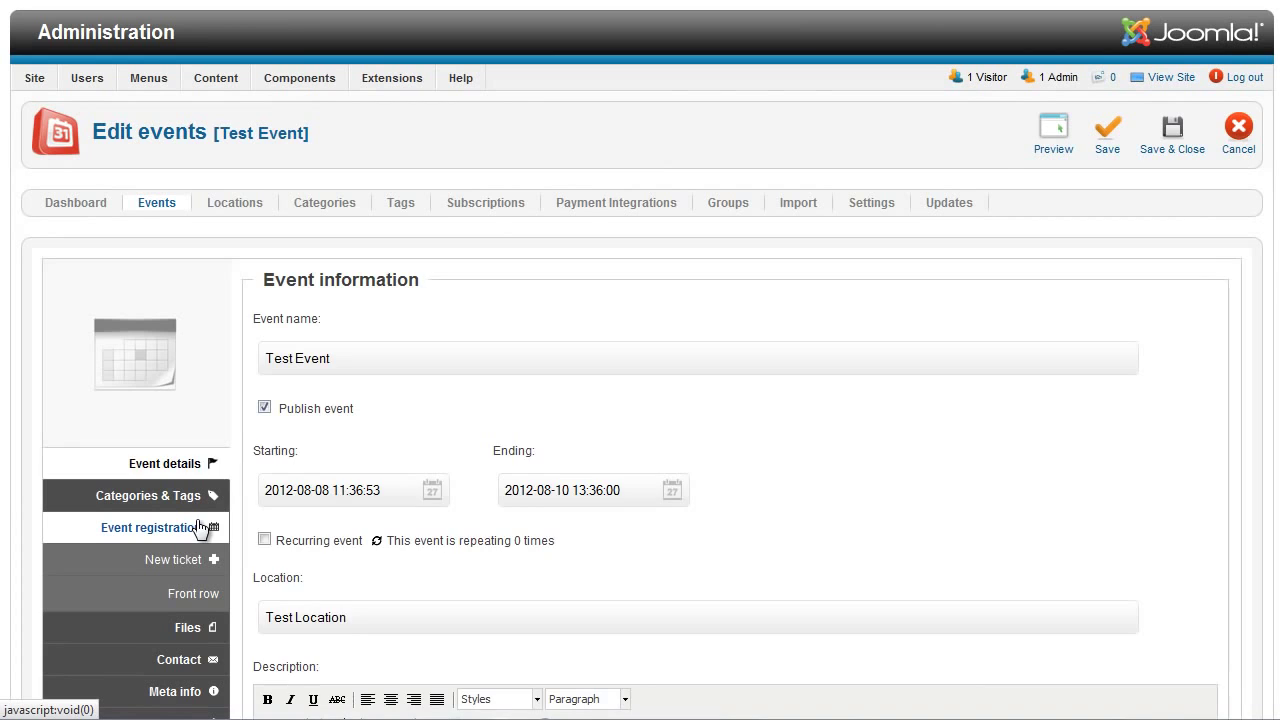
# Set Test Event's registration form to 'RSEvents! Pro integration' and save the event
pyautogui.click(200, 527)
pyautogui.scroll(-3, 632, 513)
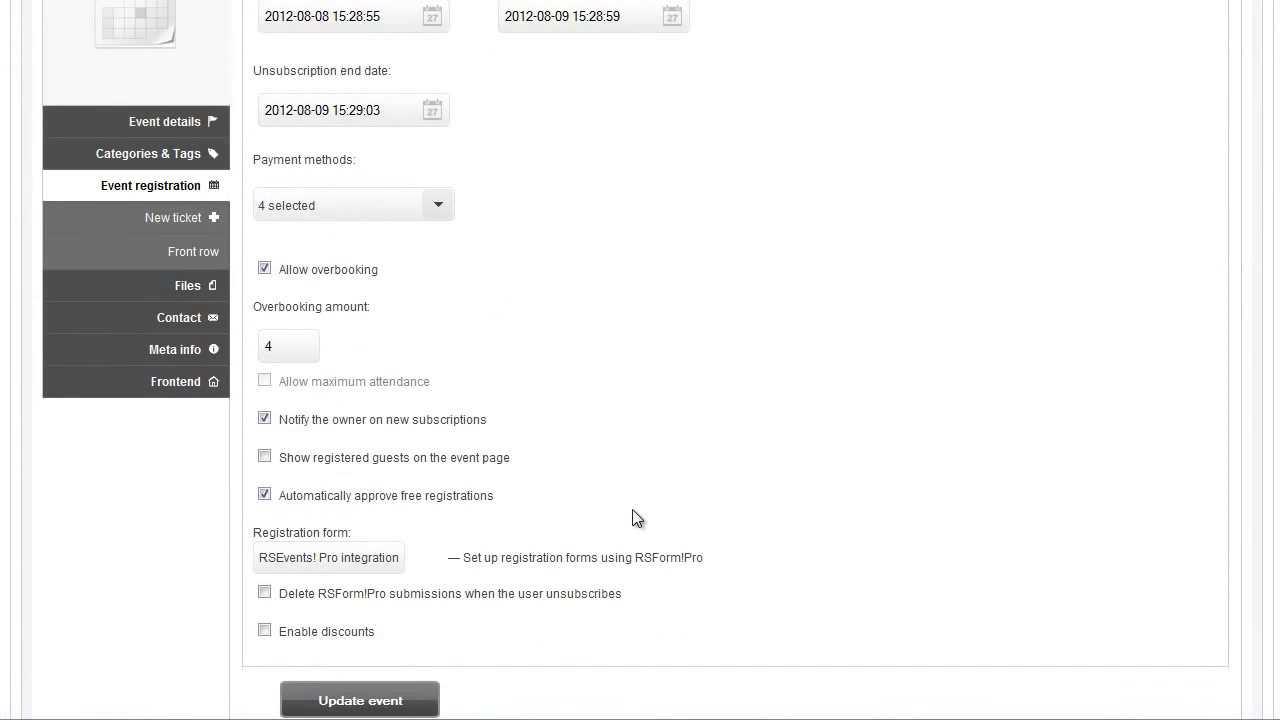
pyautogui.click(341, 562)
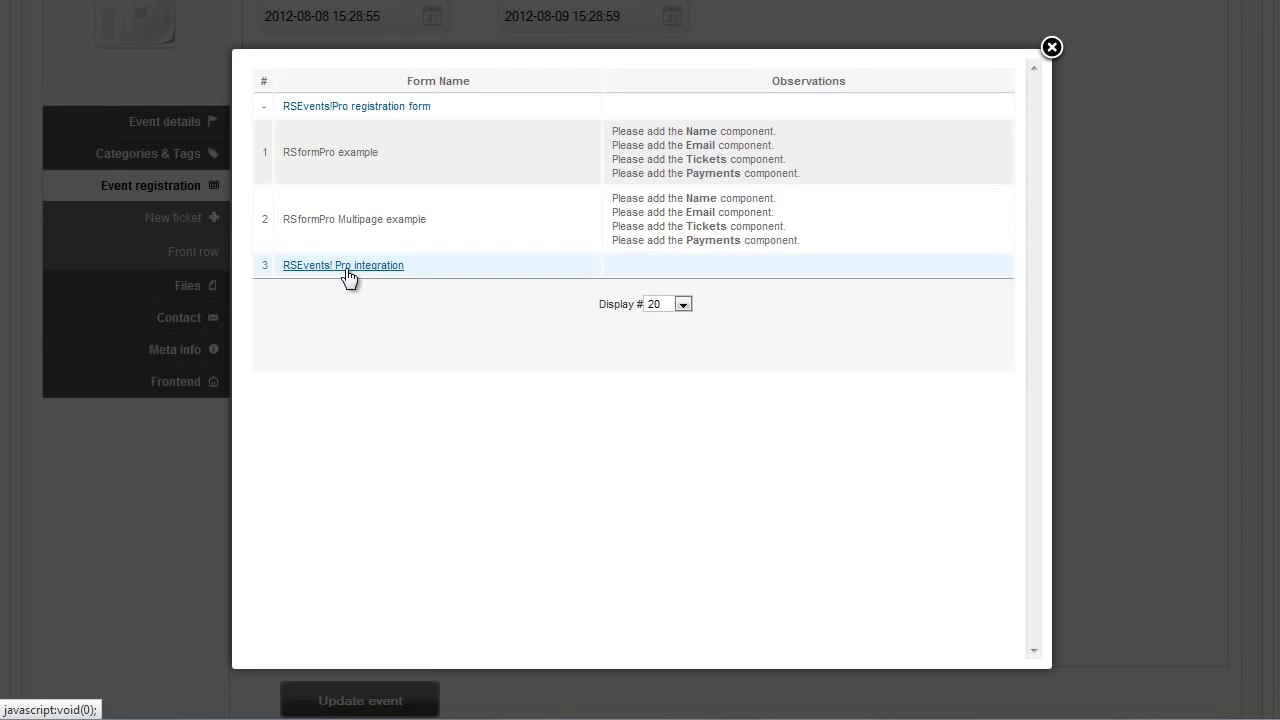
pyautogui.click(345, 266)
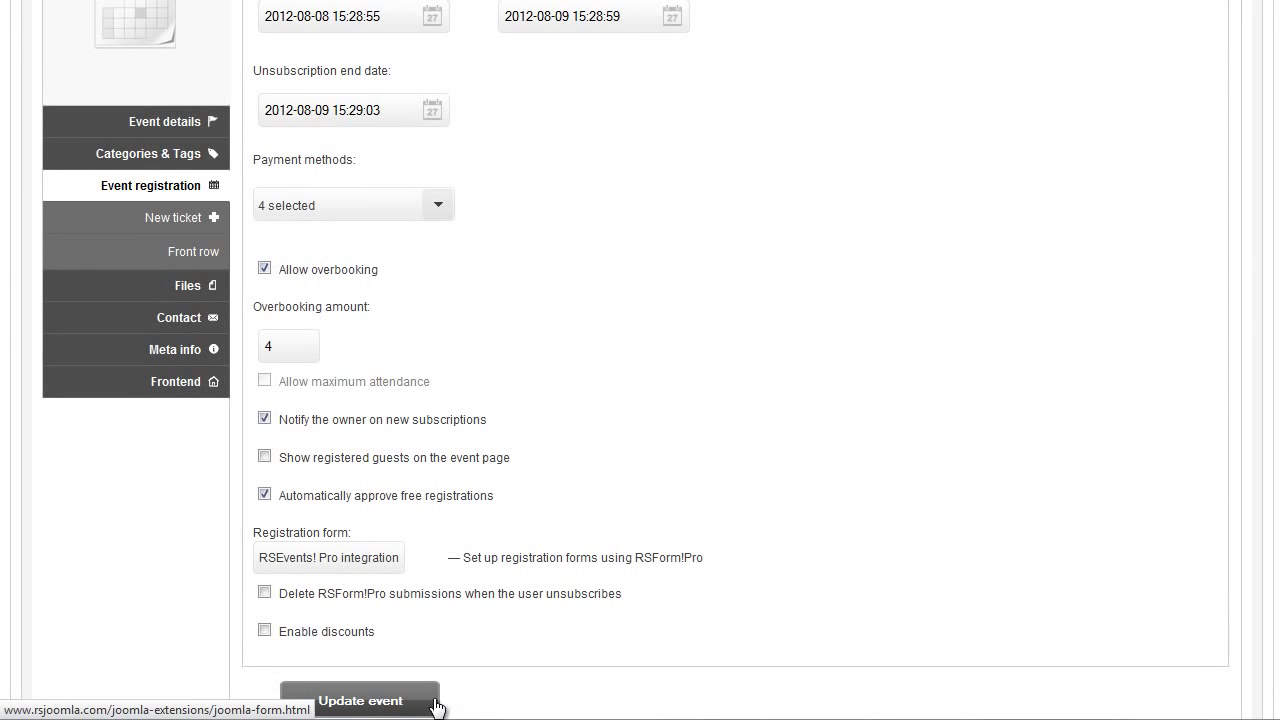
pyautogui.click(402, 704)
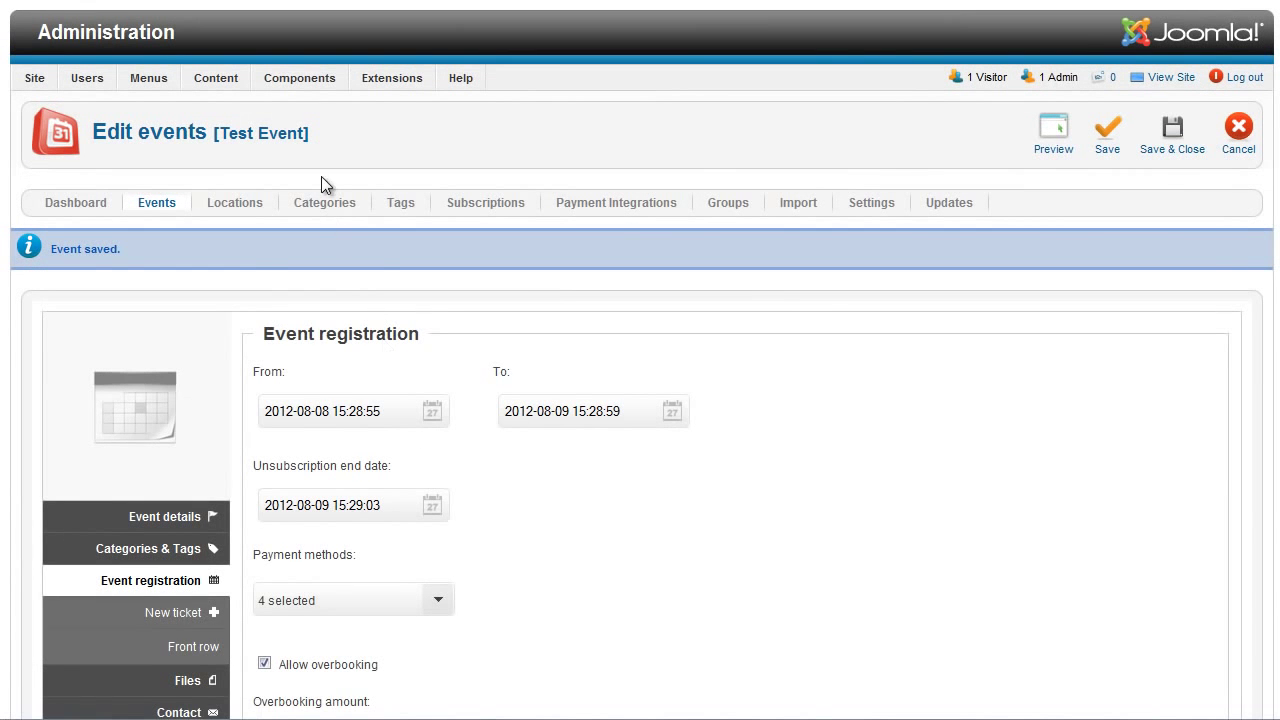
# Register for one Front row ticket by Wire Transfer at 49.00 €, then return to the event
pyautogui.moveTo(302, 84)
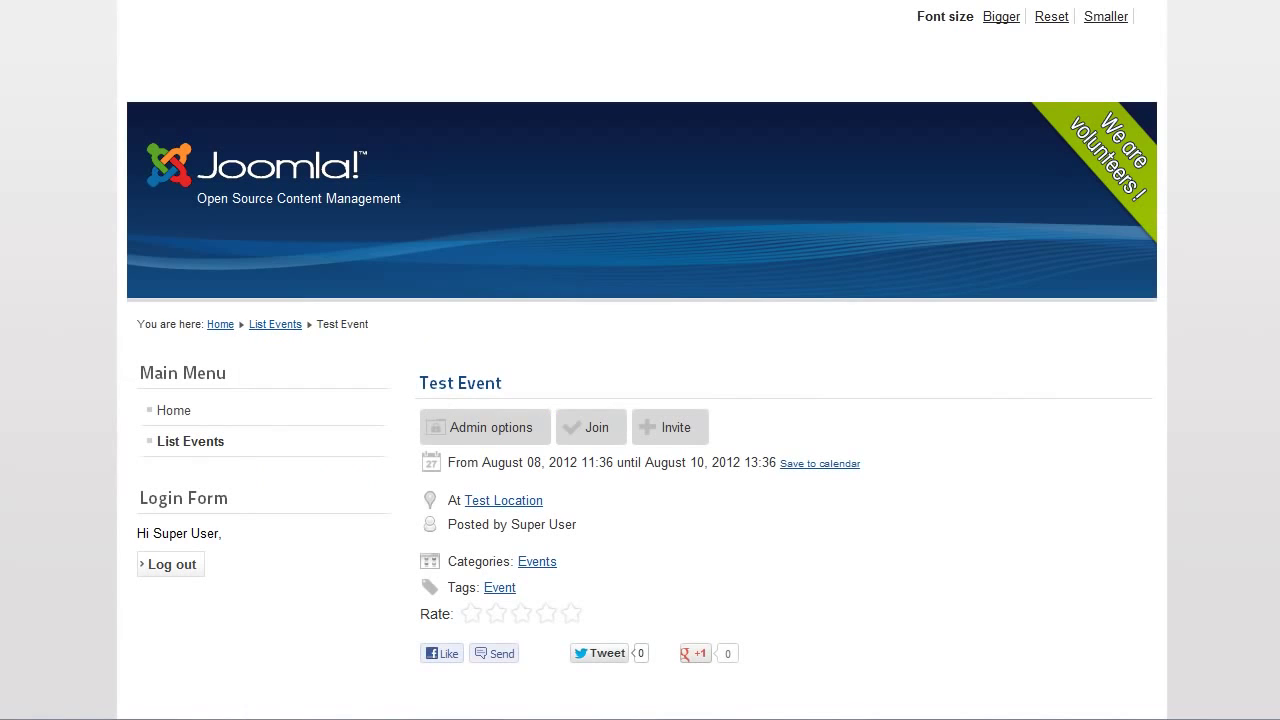
pyautogui.click(585, 440)
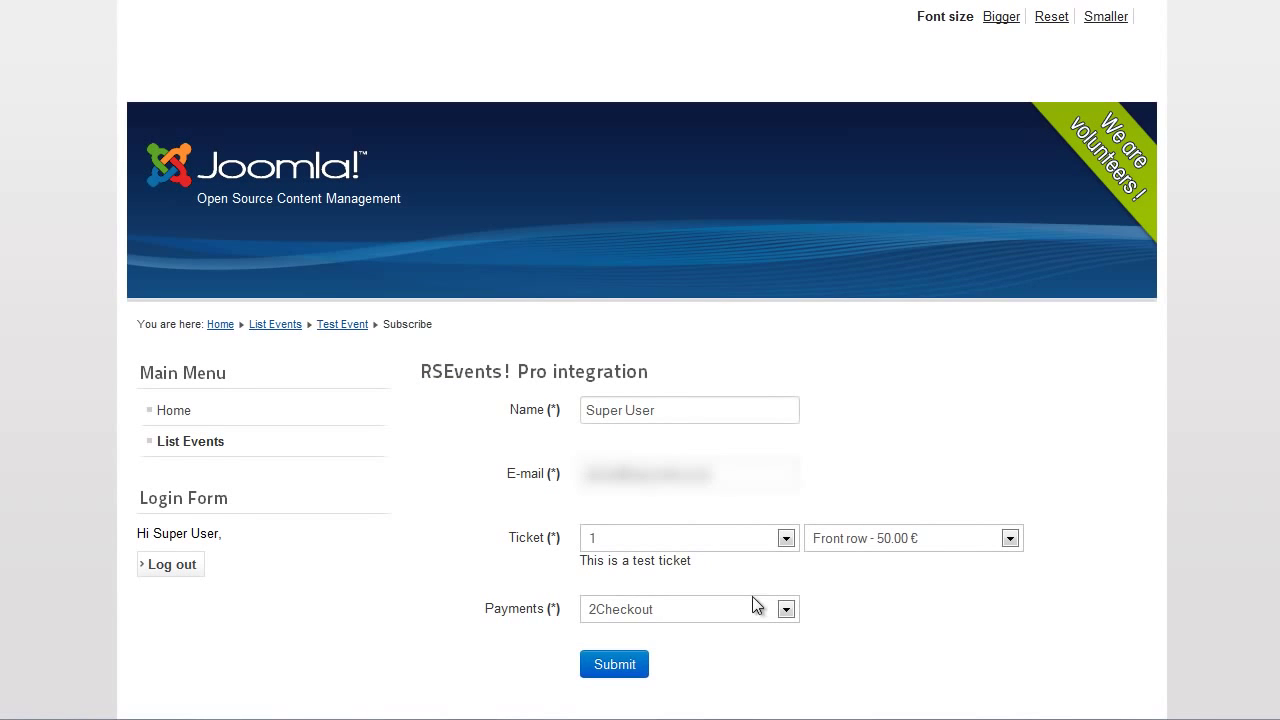
pyautogui.click(786, 610)
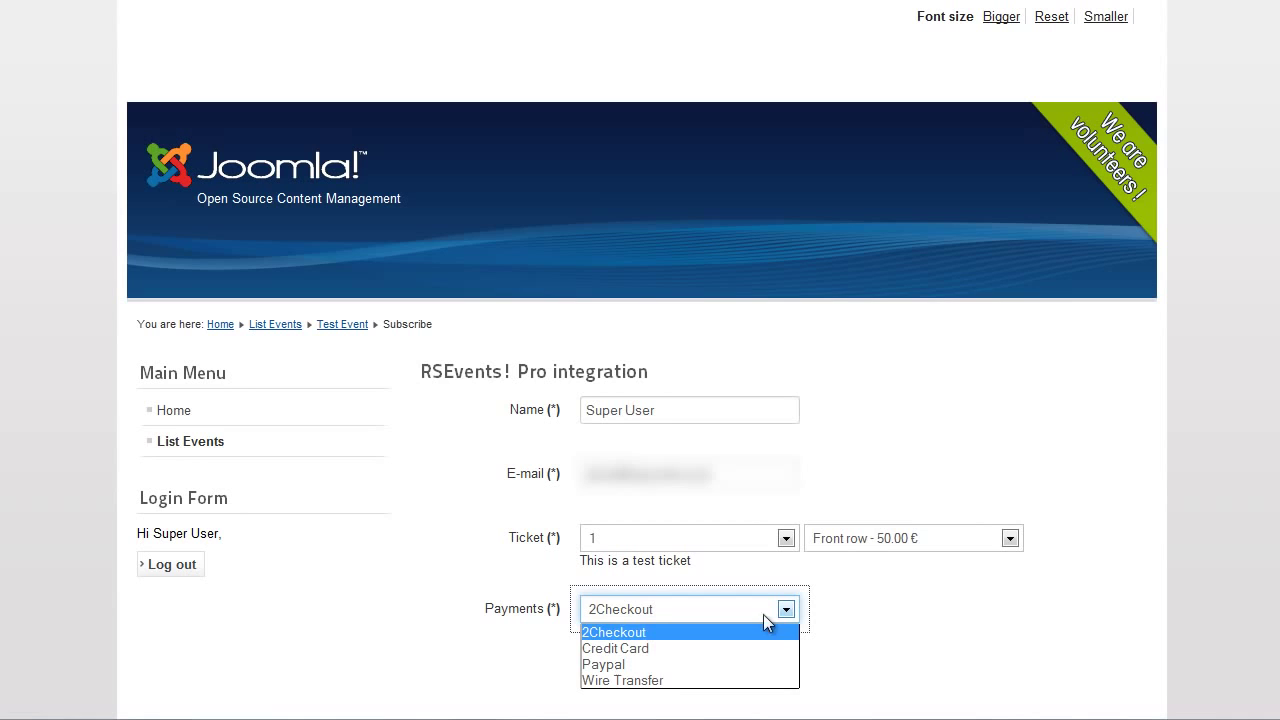
pyautogui.click(656, 679)
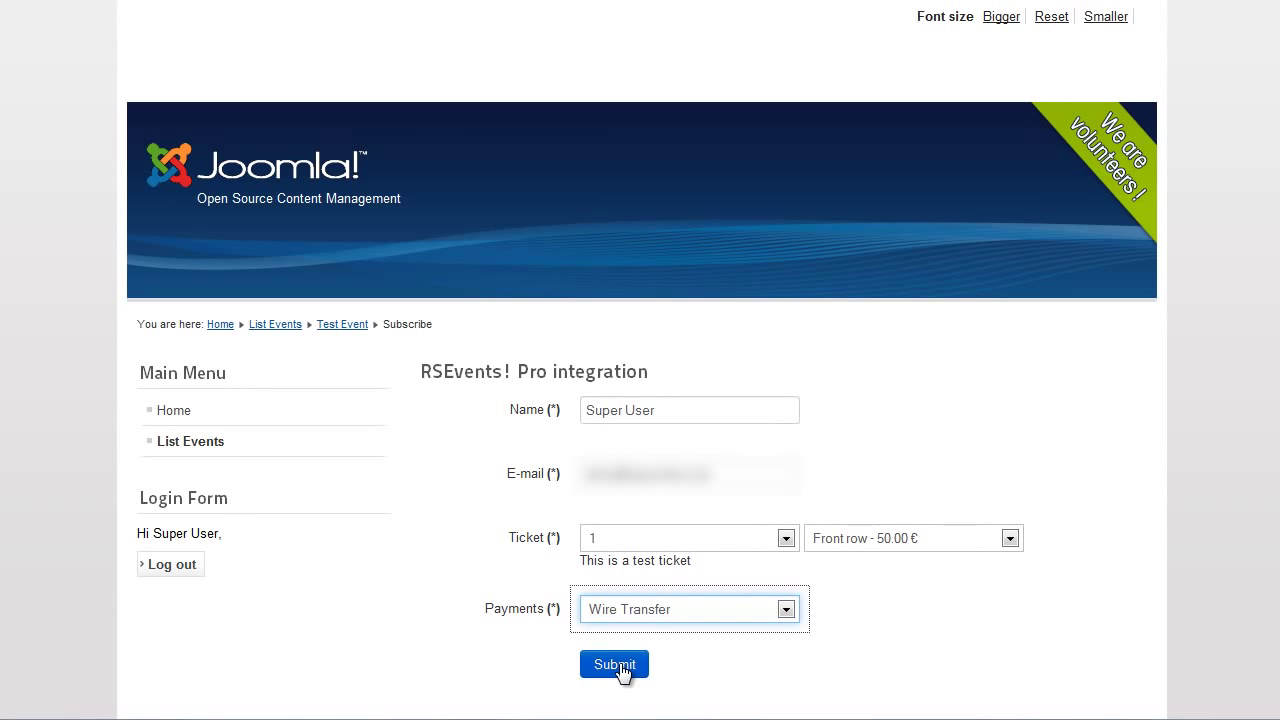
pyautogui.click(616, 668)
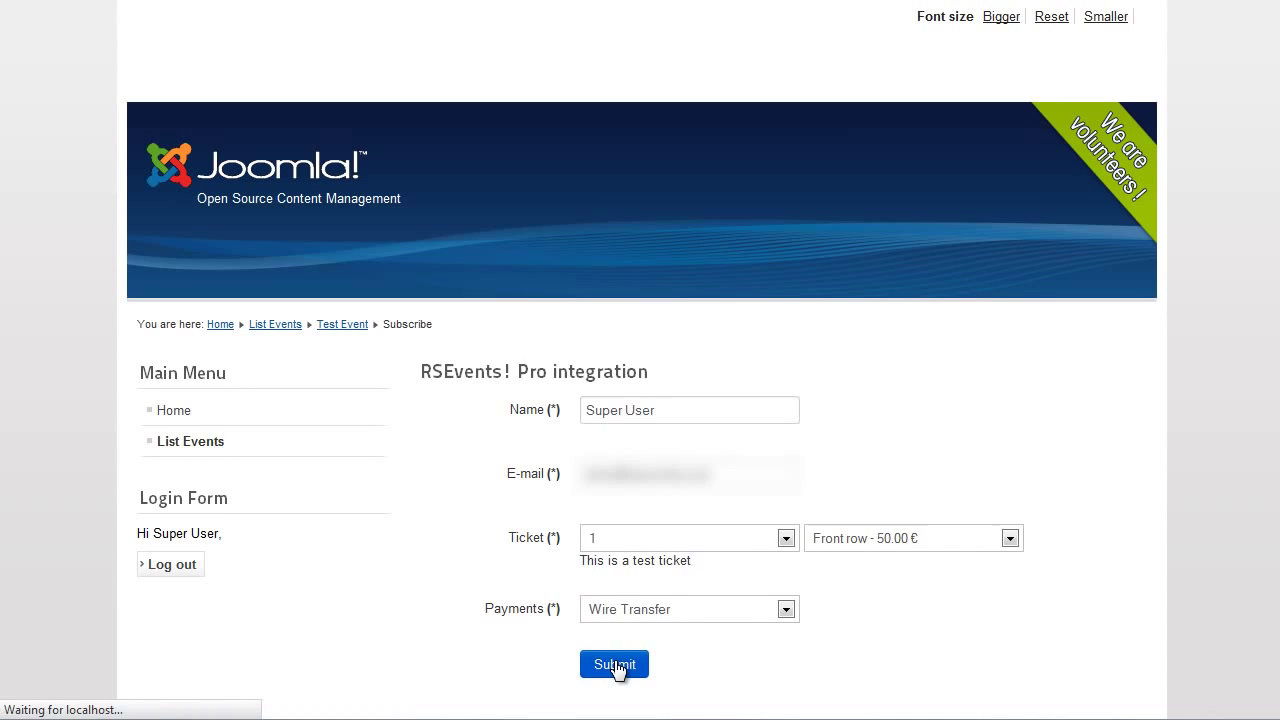
pyautogui.scroll(-3, 607, 600)
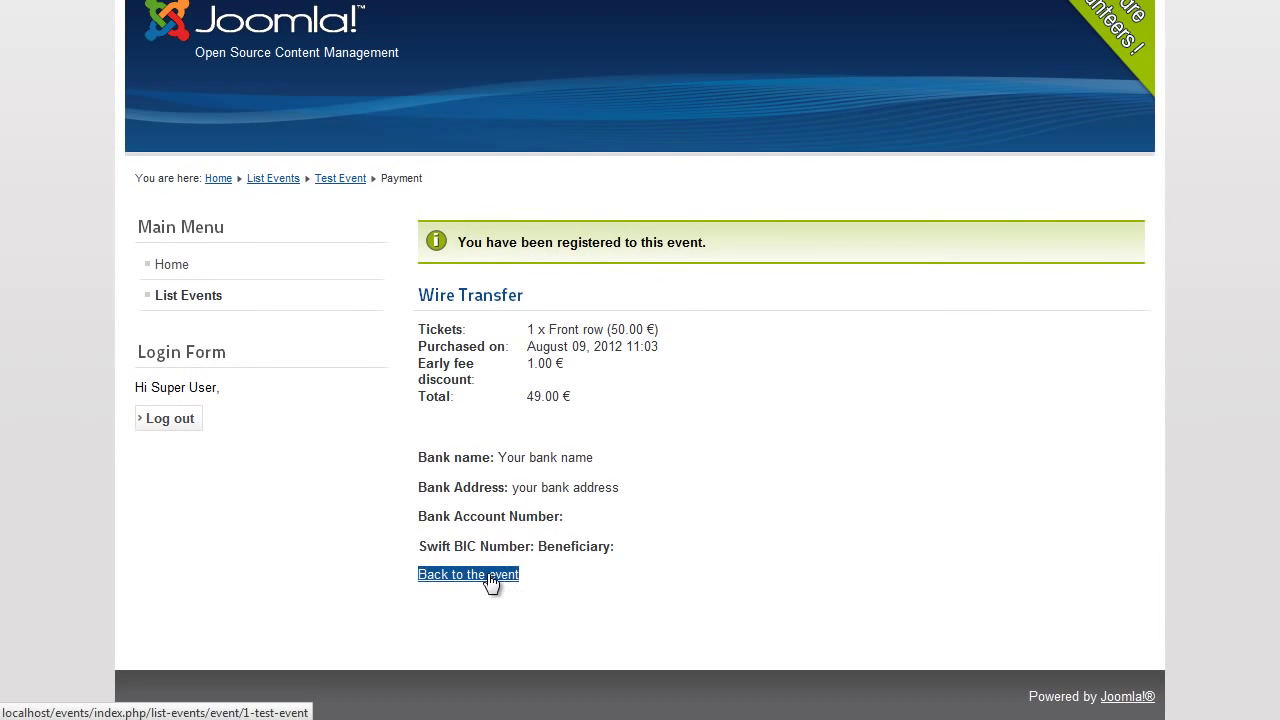
pyautogui.click(490, 577)
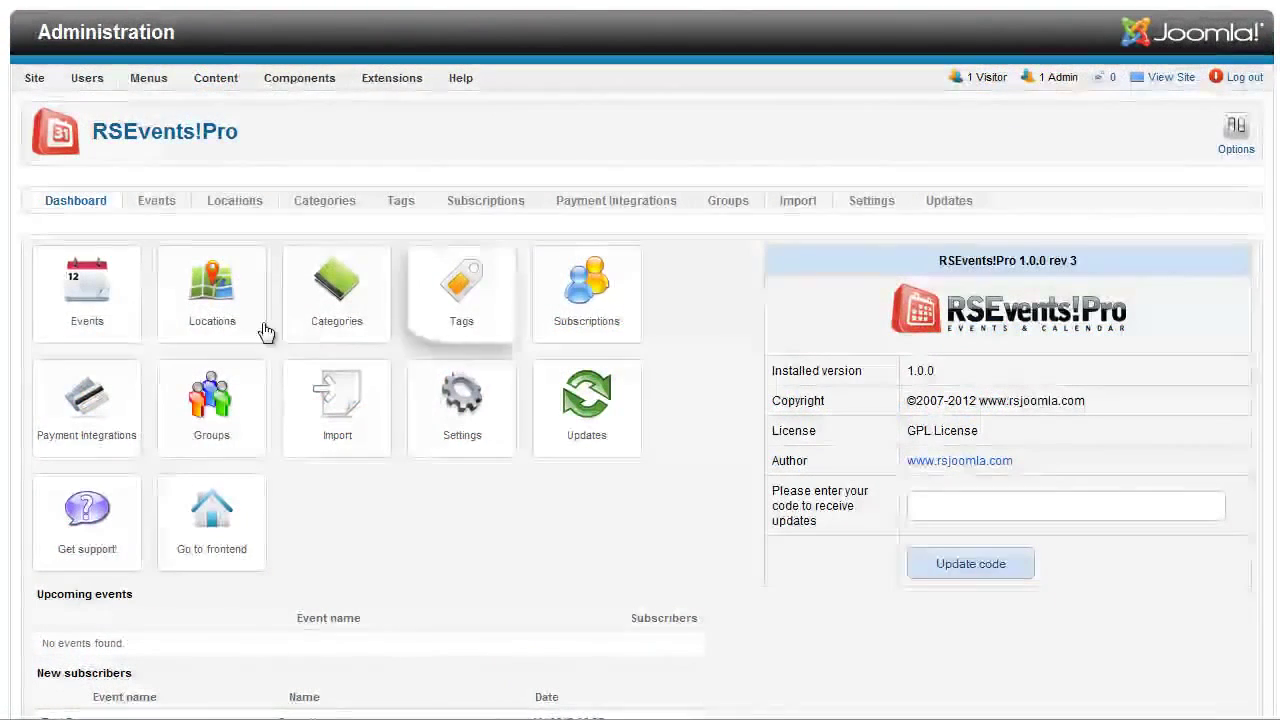
# Reopen Test Event from the Events list and scroll to its event registration settings
pyautogui.click(107, 305)
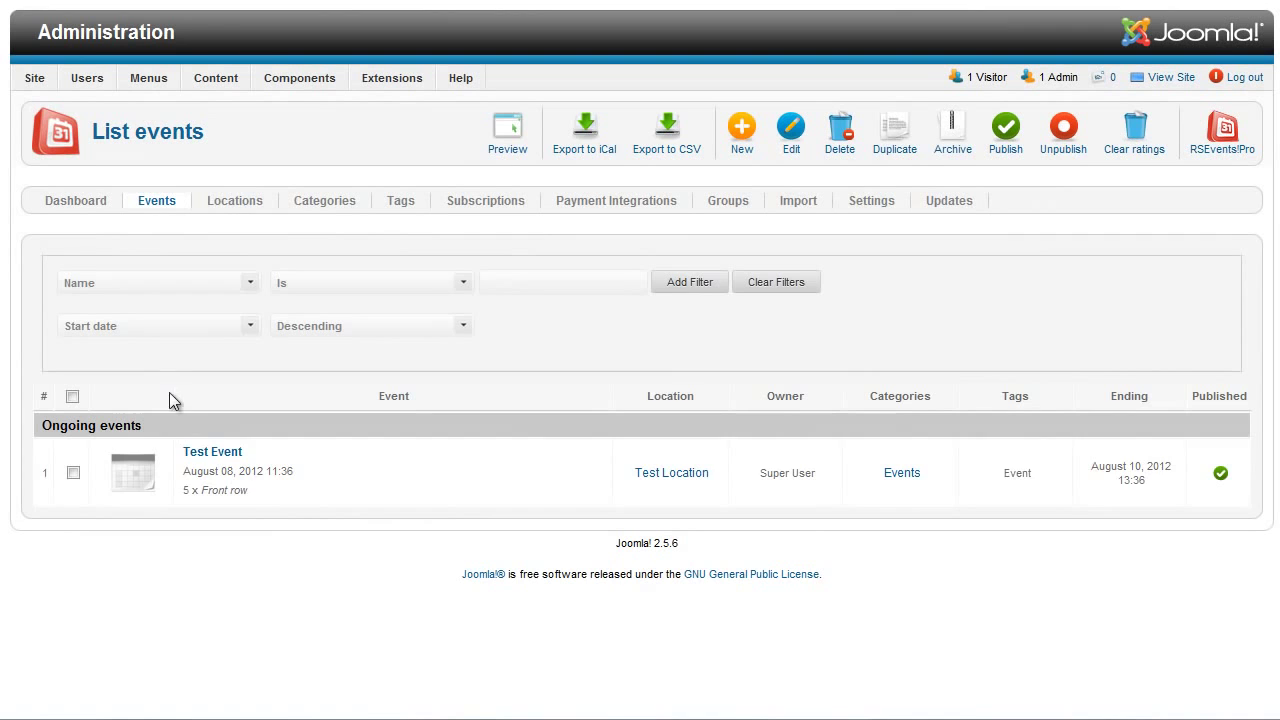
pyautogui.click(208, 458)
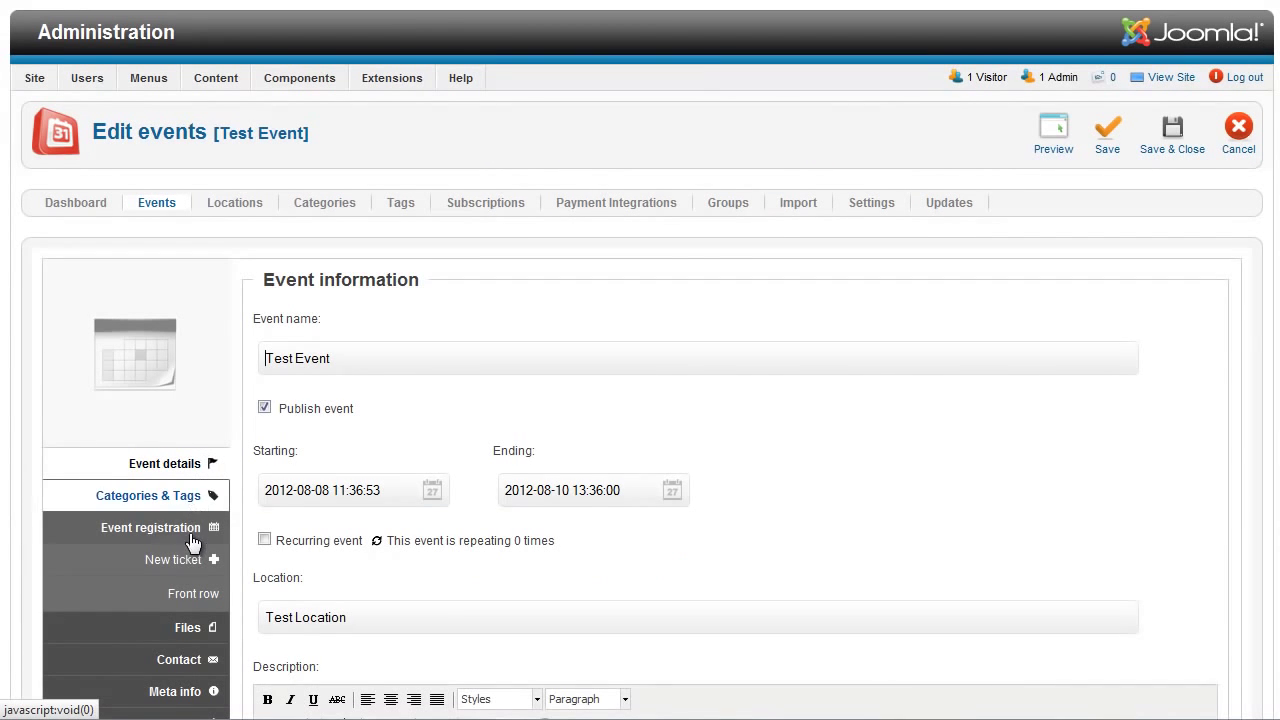
pyautogui.click(193, 540)
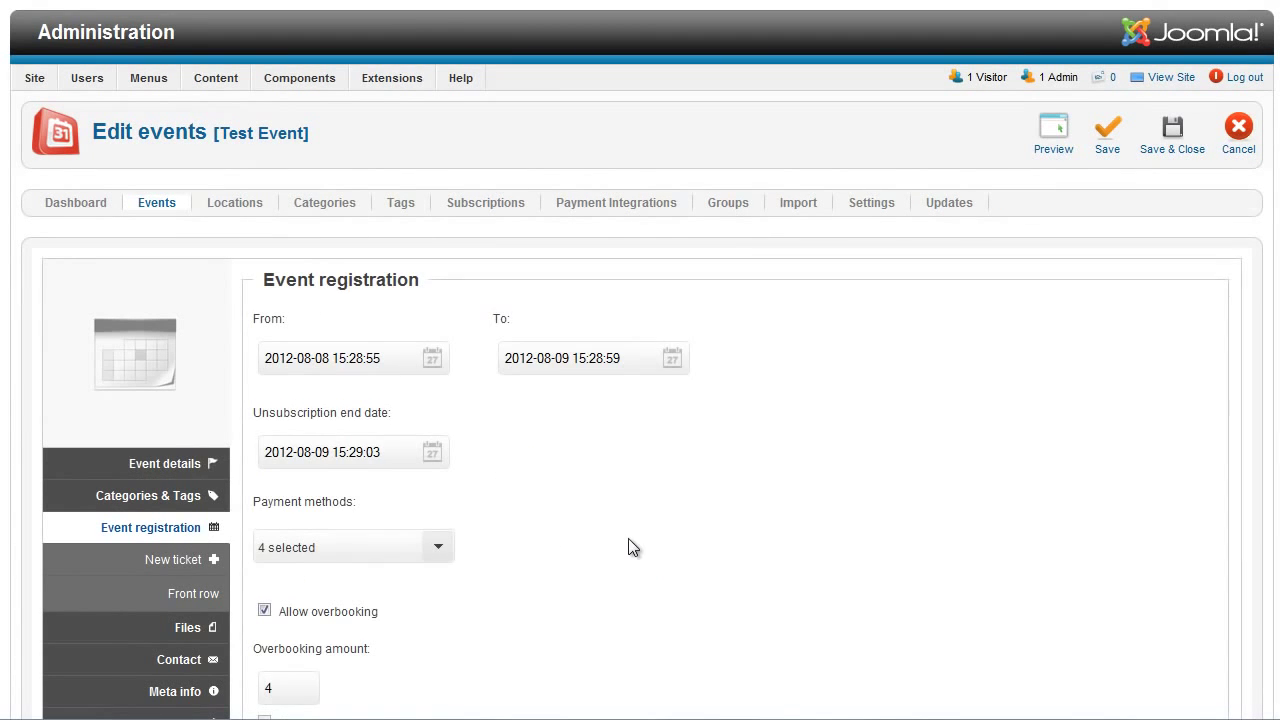
pyautogui.scroll(-5, 643, 523)
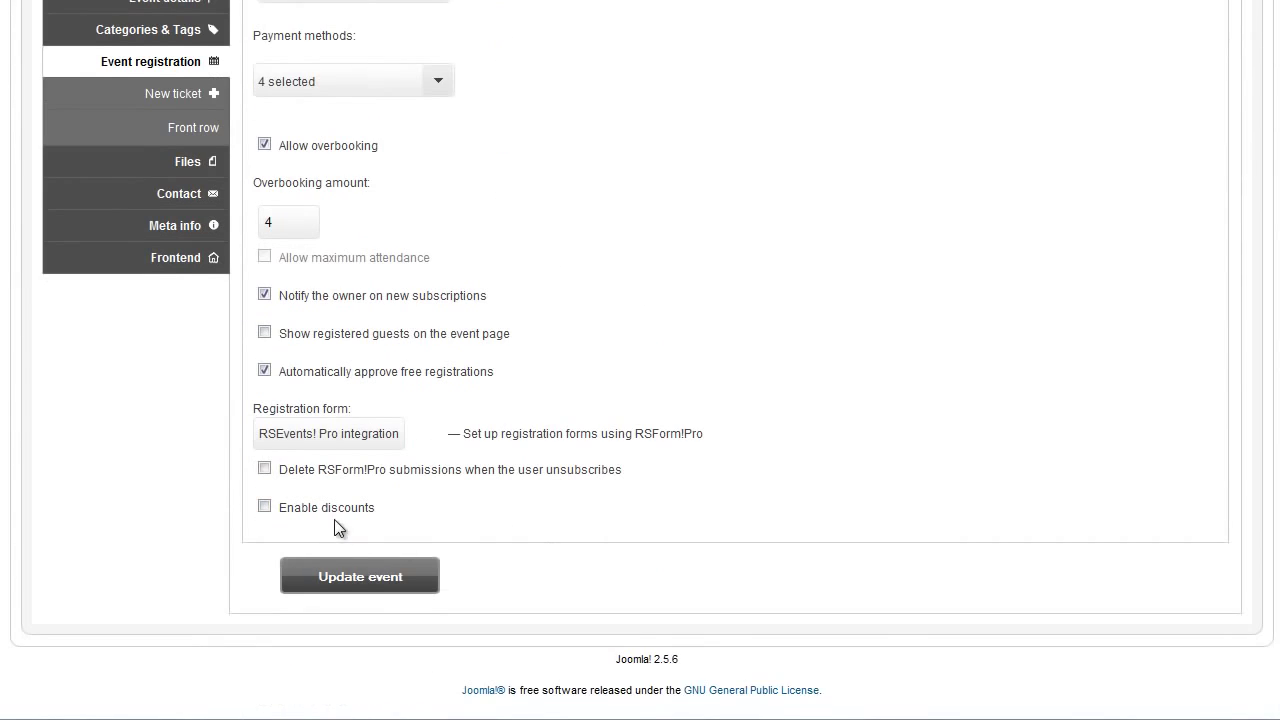
# Enable discounts with 1 € off for bookings until 9 August 2012
pyautogui.click(331, 506)
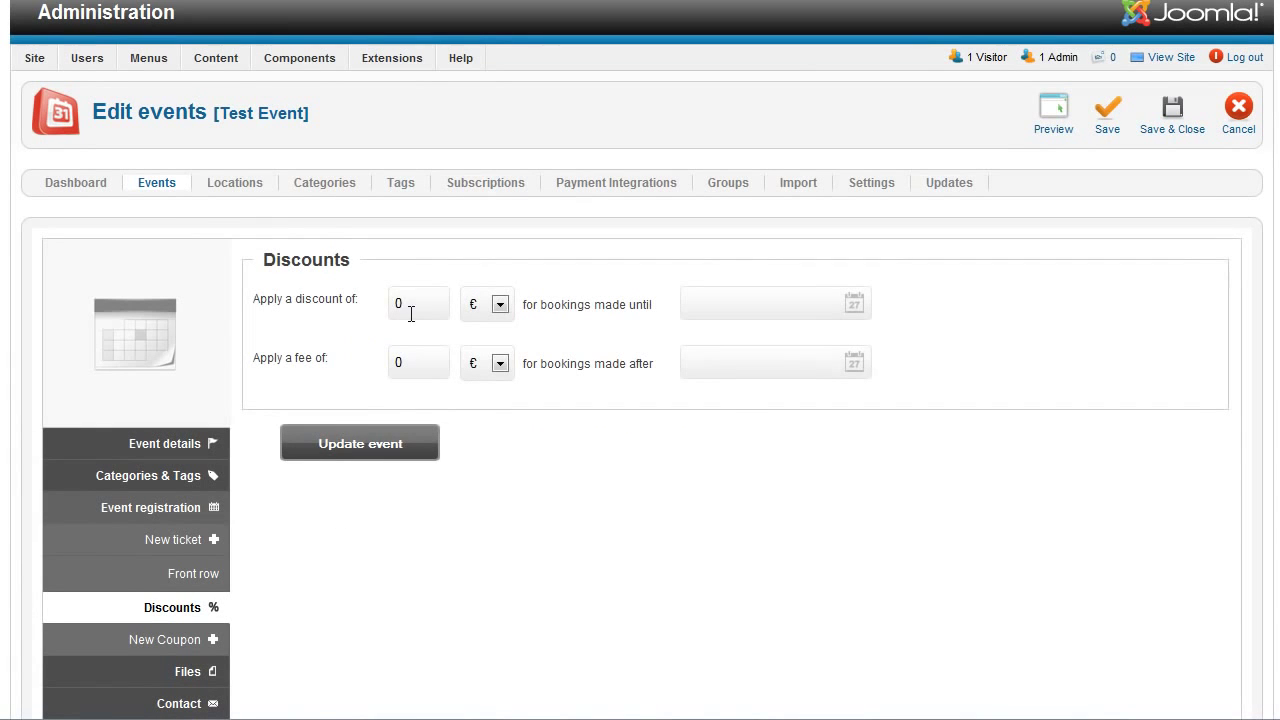
pyautogui.moveTo(410, 314); pyautogui.dragTo(332, 302)
pyautogui.write('1')
pyautogui.click(853, 304)
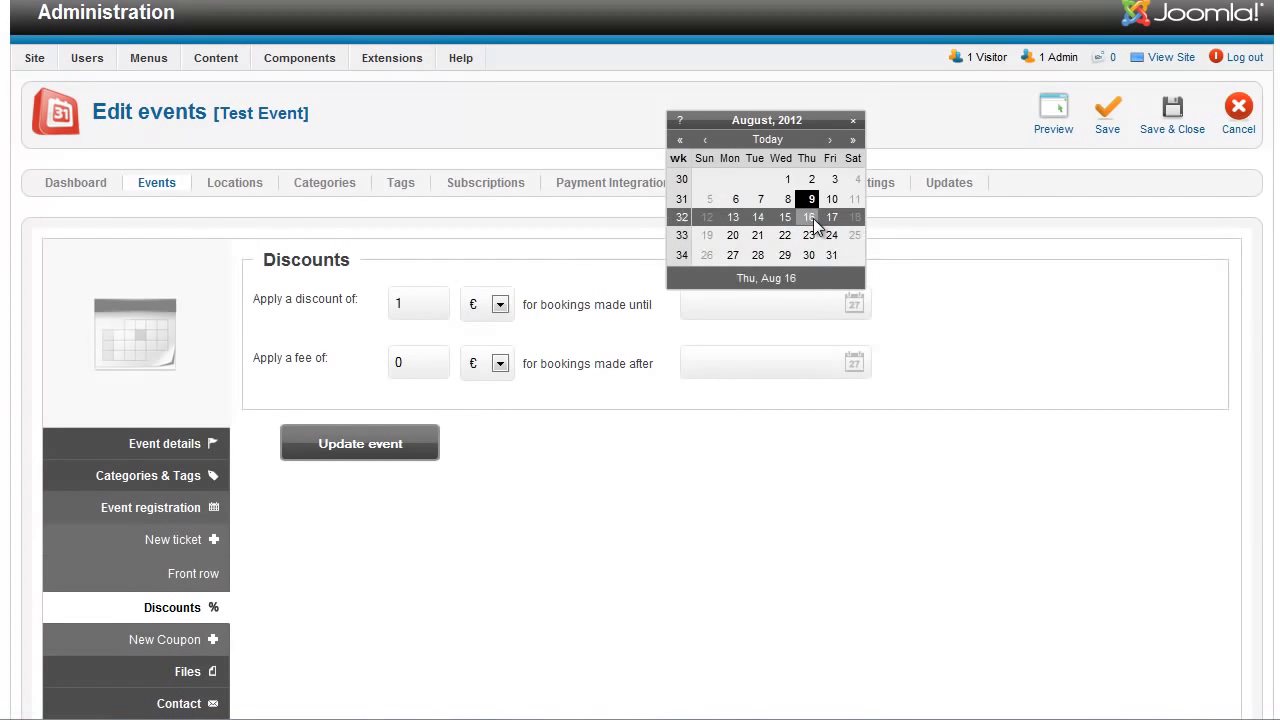
pyautogui.click(809, 203)
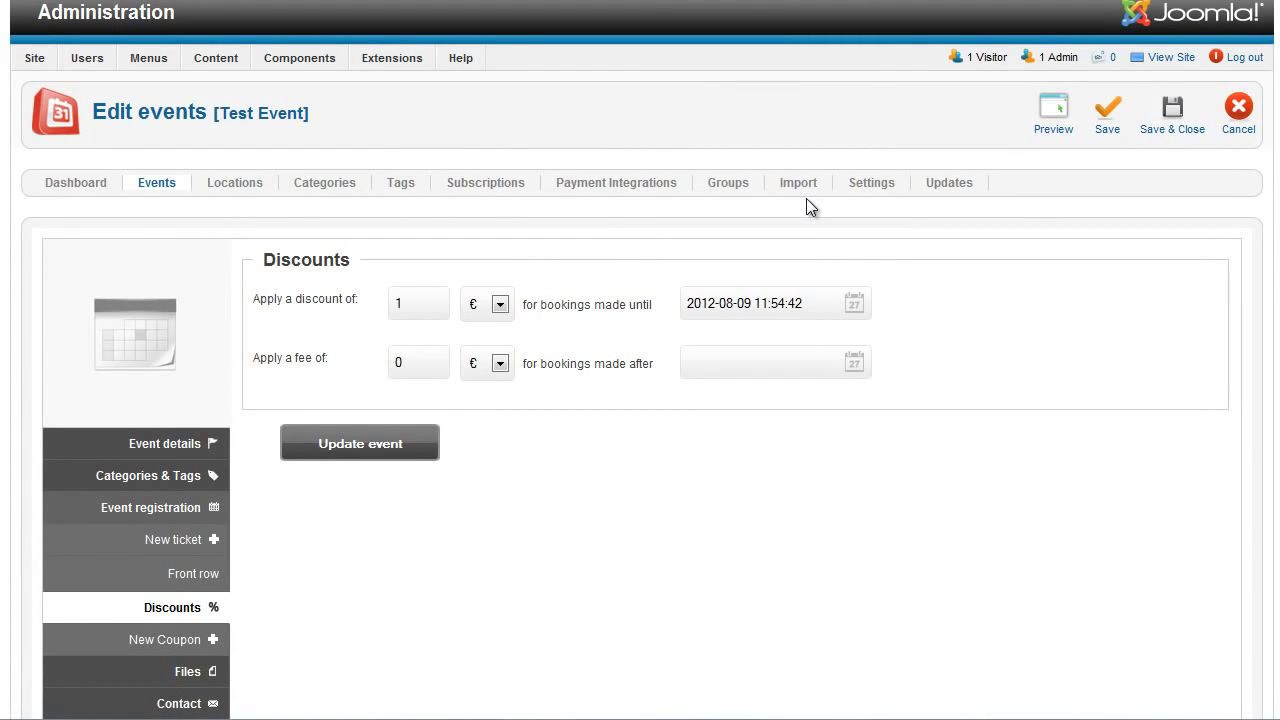
# Add a 2 € fee for bookings after 9 August 2012 and save the event
pyautogui.doubleClick(421, 366)
pyautogui.write('2')
pyautogui.click(855, 364)
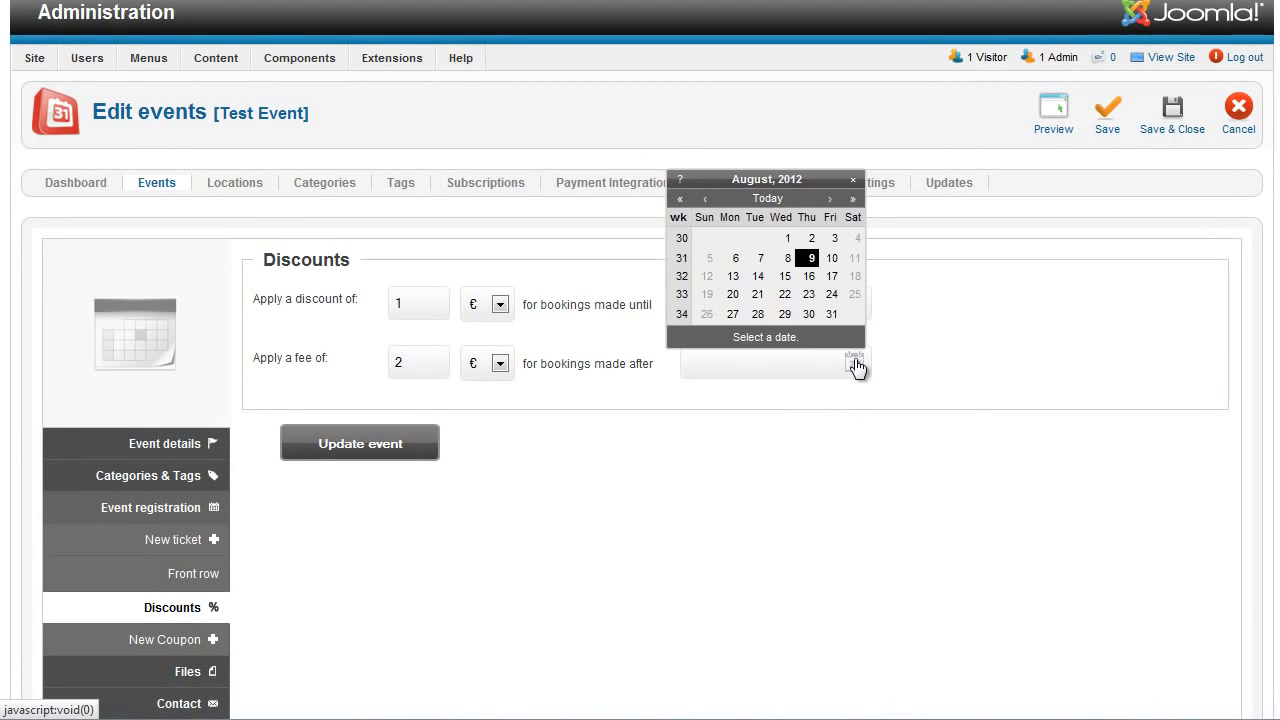
pyautogui.click(810, 258)
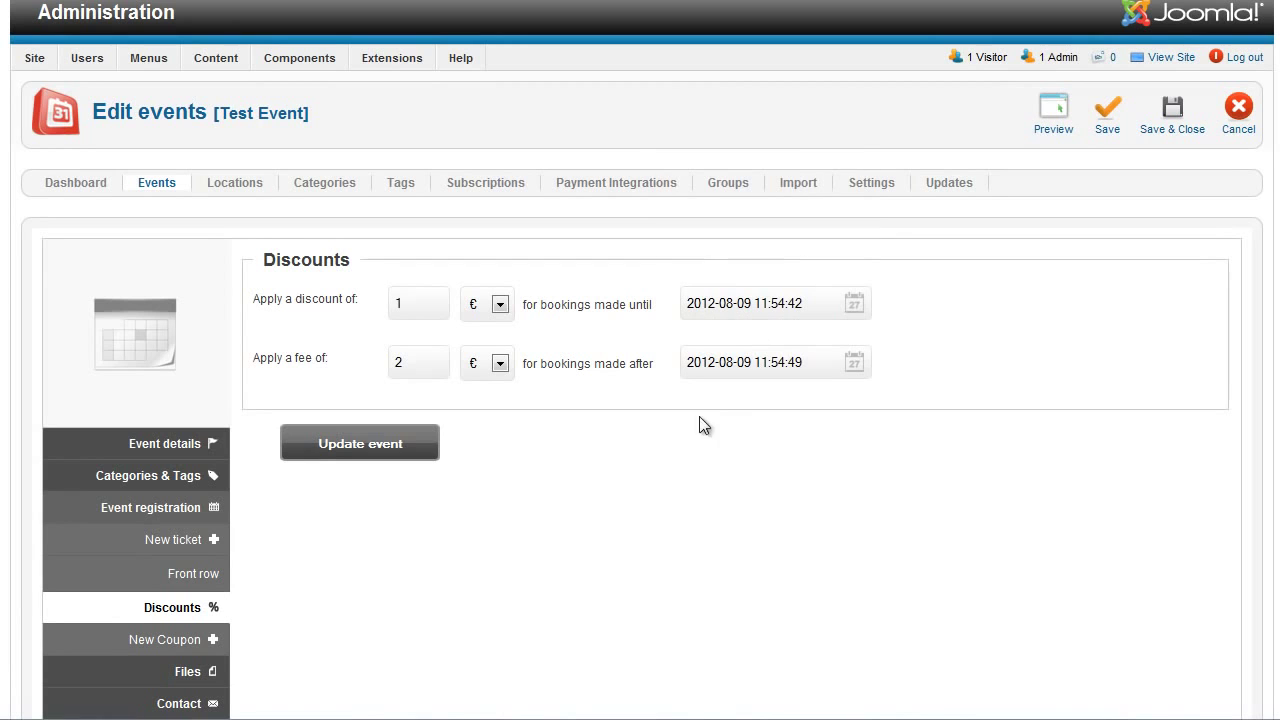
pyautogui.click(391, 450)
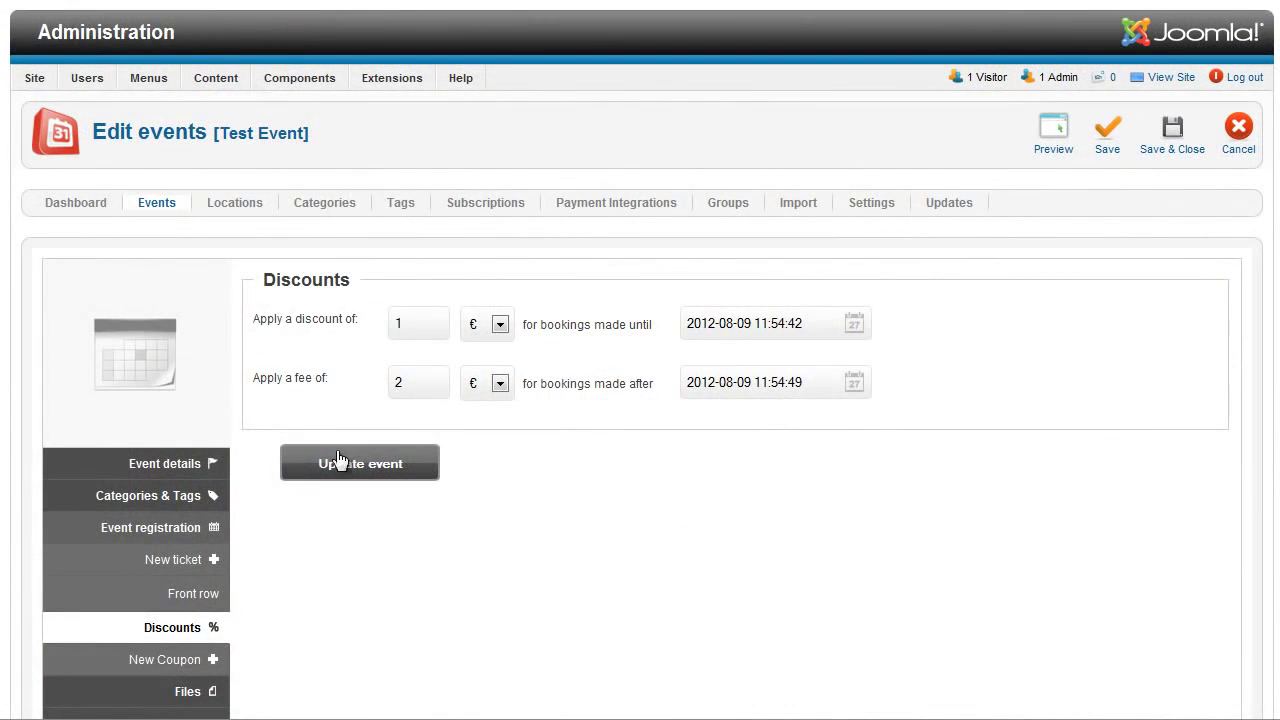
# Create 'Test Coupon' with three generated codes, available 9–10 August 2012
pyautogui.click(203, 664)
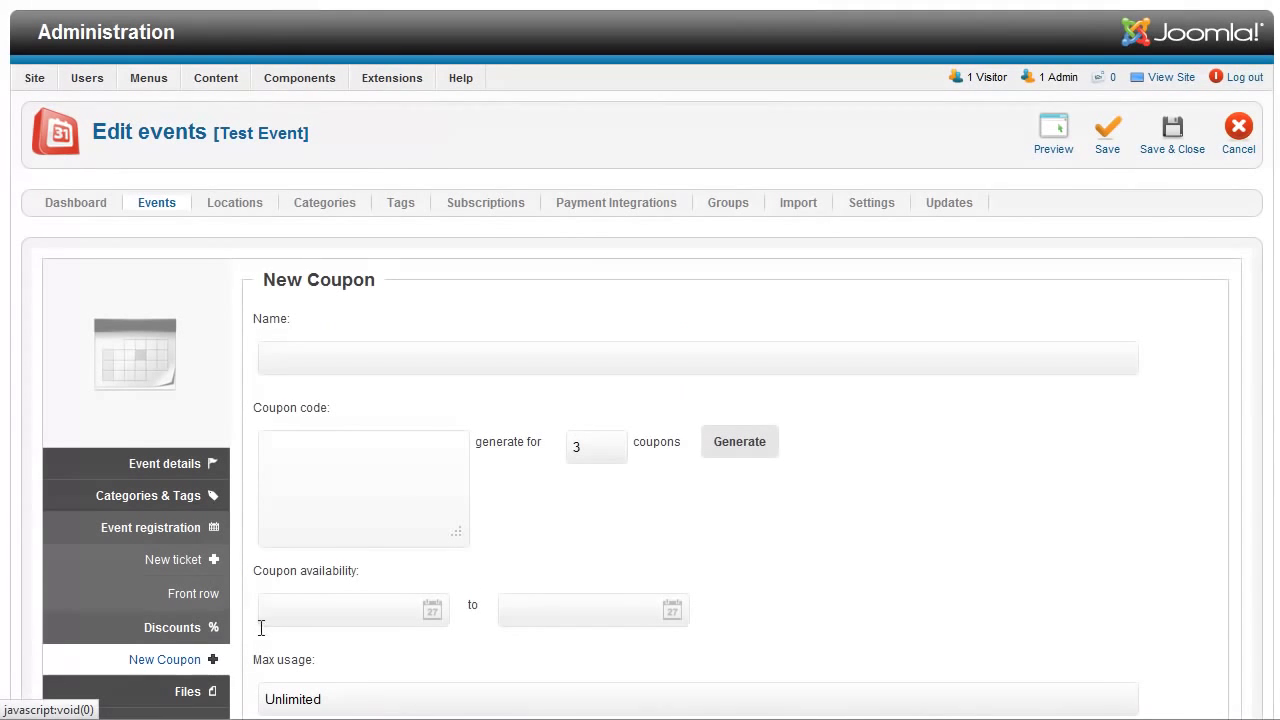
pyautogui.write('T')
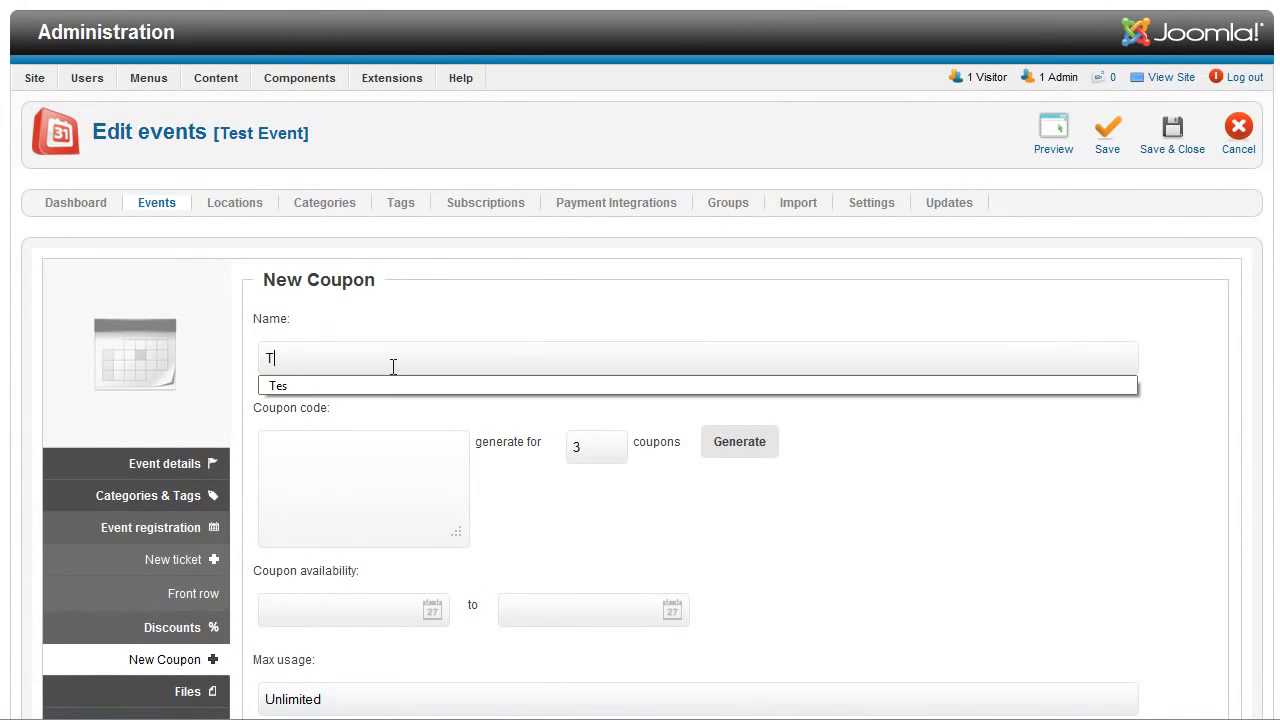
pyautogui.write('est Co')
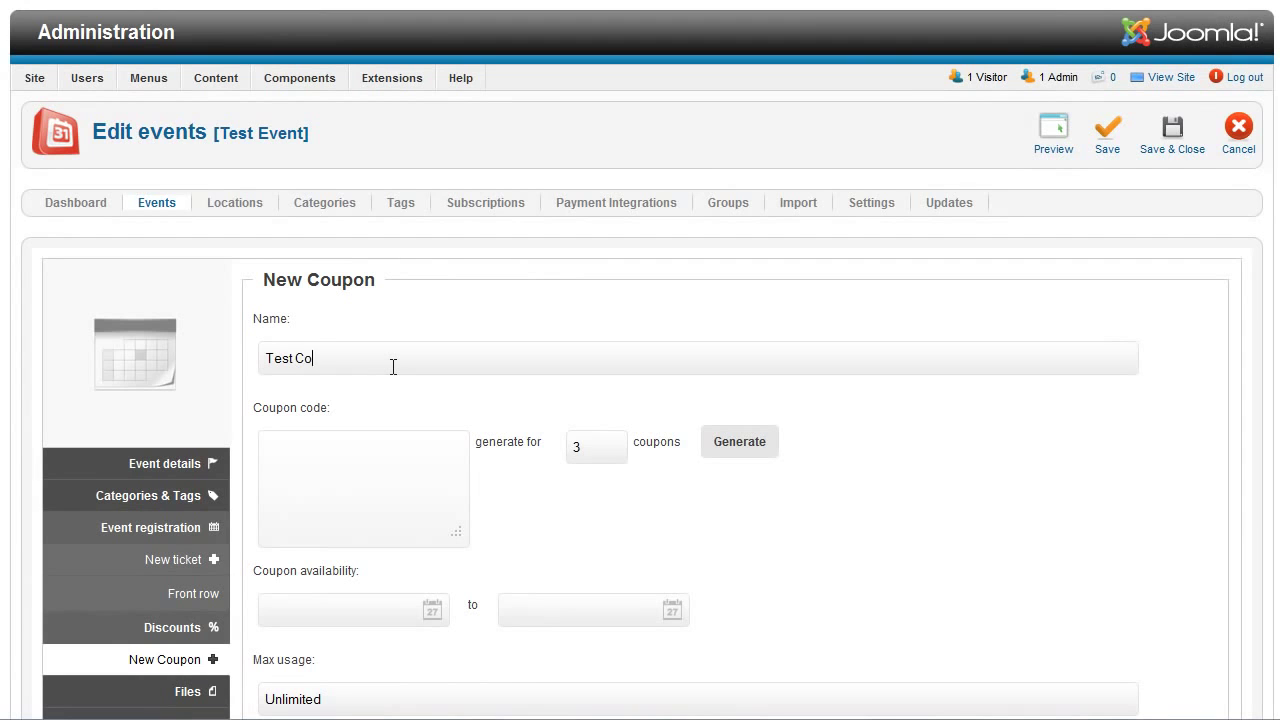
pyautogui.write('upon')
pyautogui.click(724, 452)
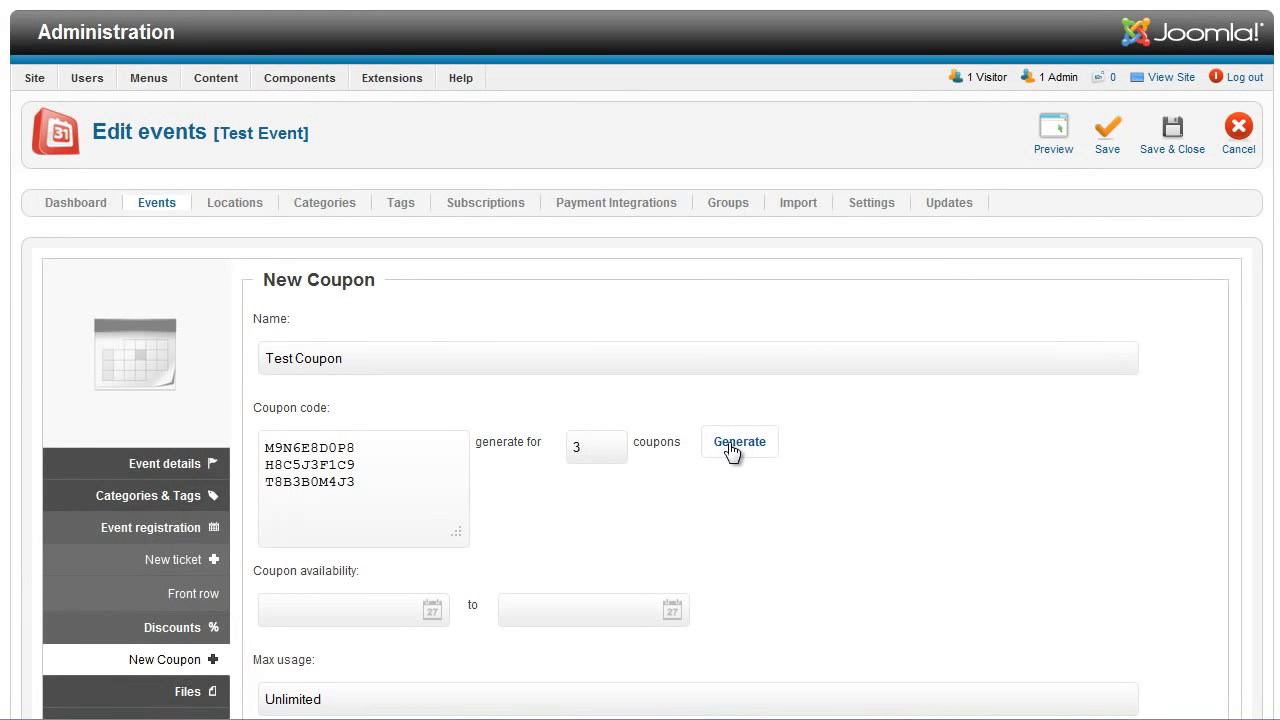
pyautogui.click(431, 617)
pyautogui.click(395, 505)
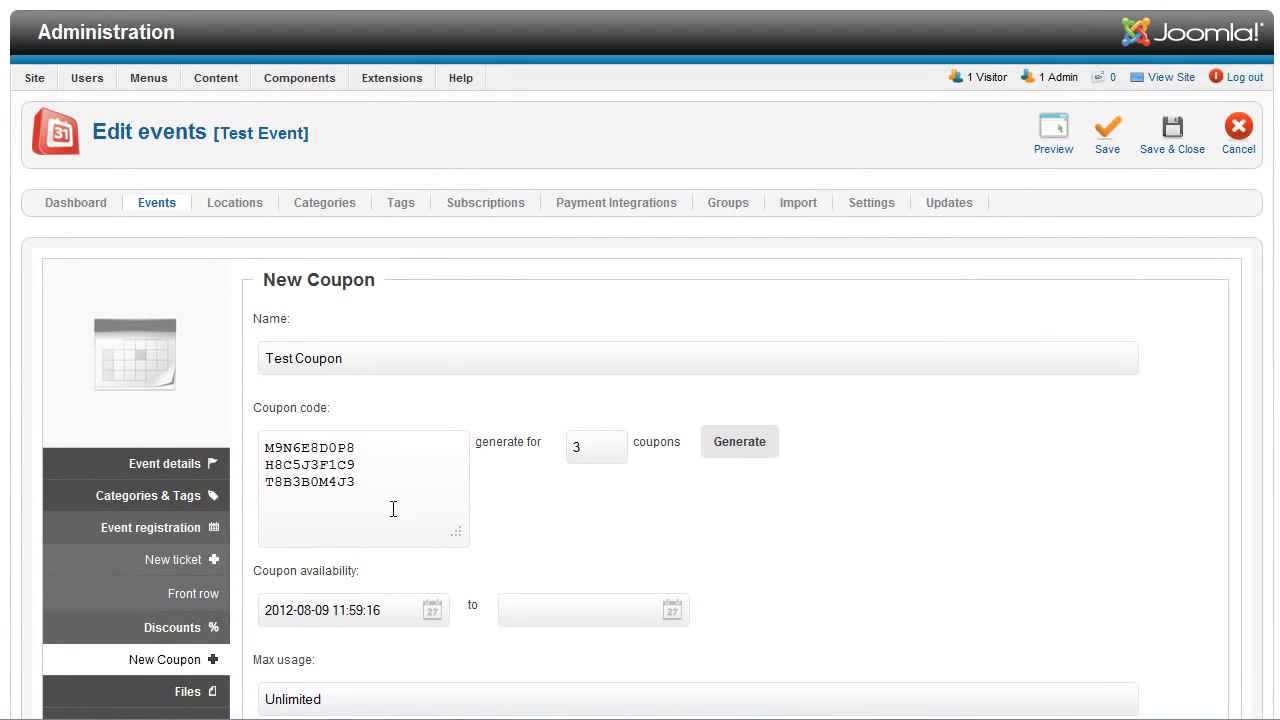
pyautogui.click(669, 613)
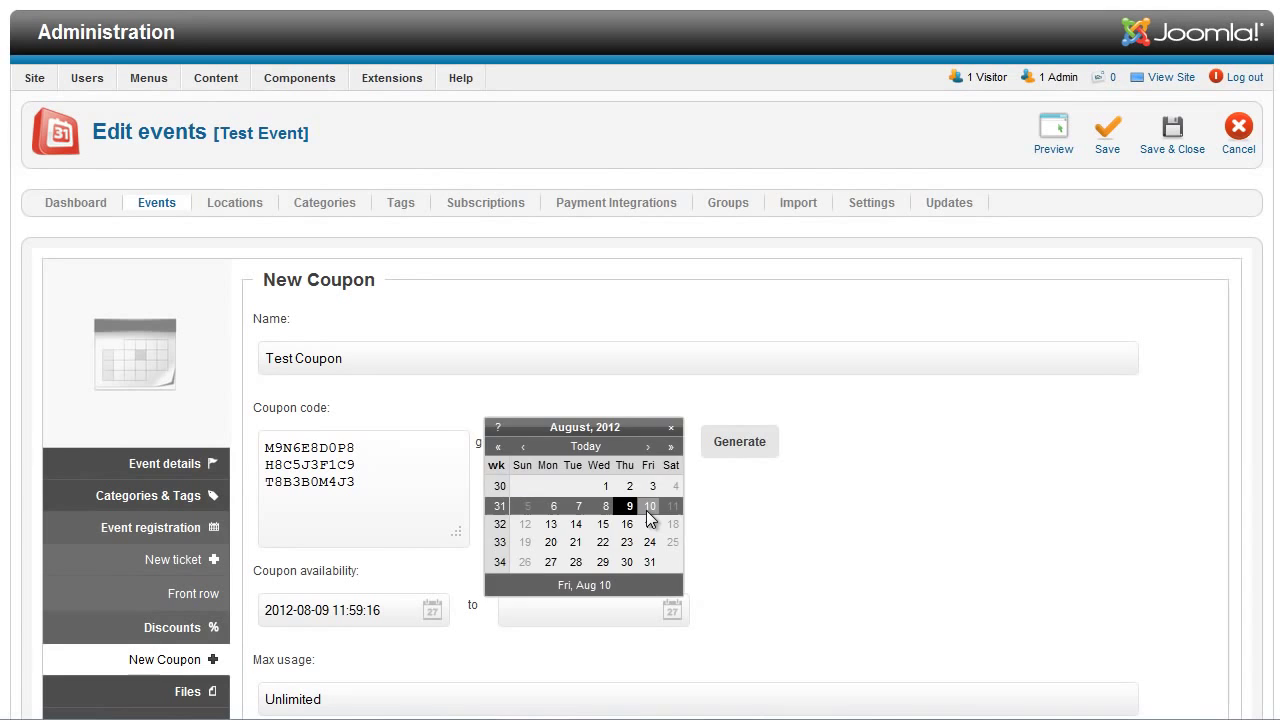
pyautogui.click(646, 507)
# Give the coupon max usage 1 and 2 € off, apply to Public, add it, and save the event
pyautogui.scroll(-5, 769, 558)
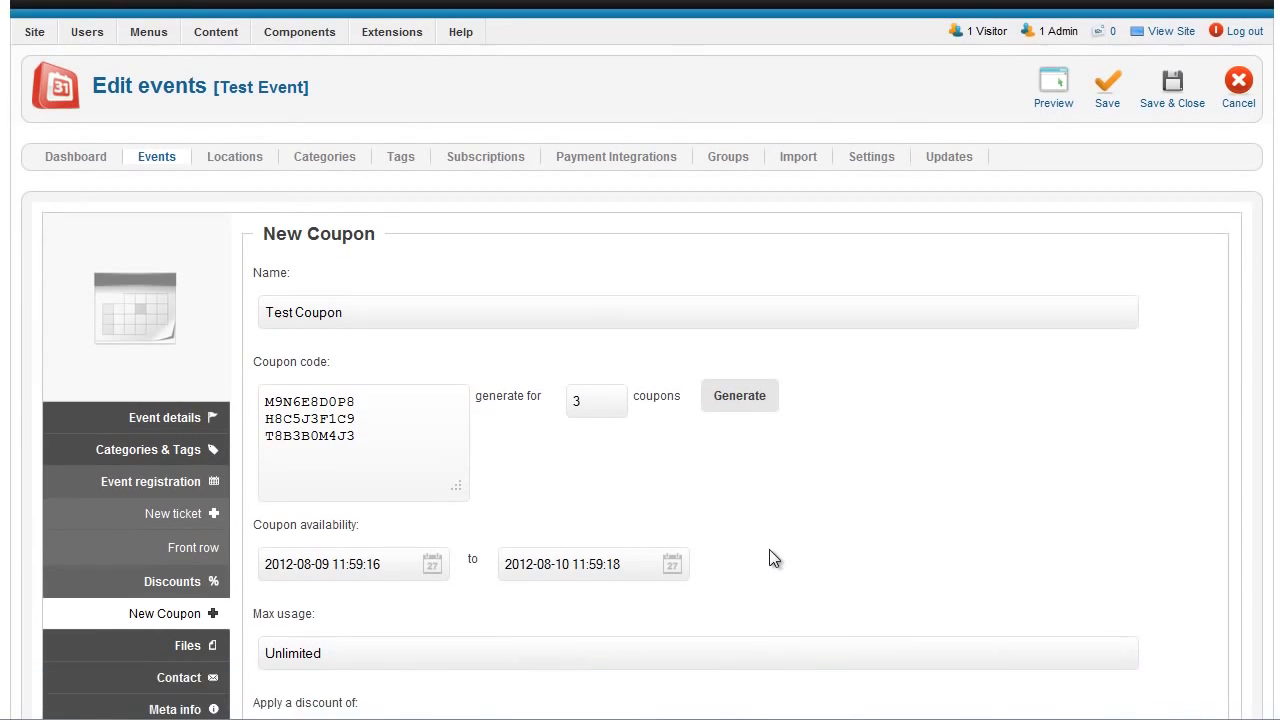
pyautogui.click(523, 481)
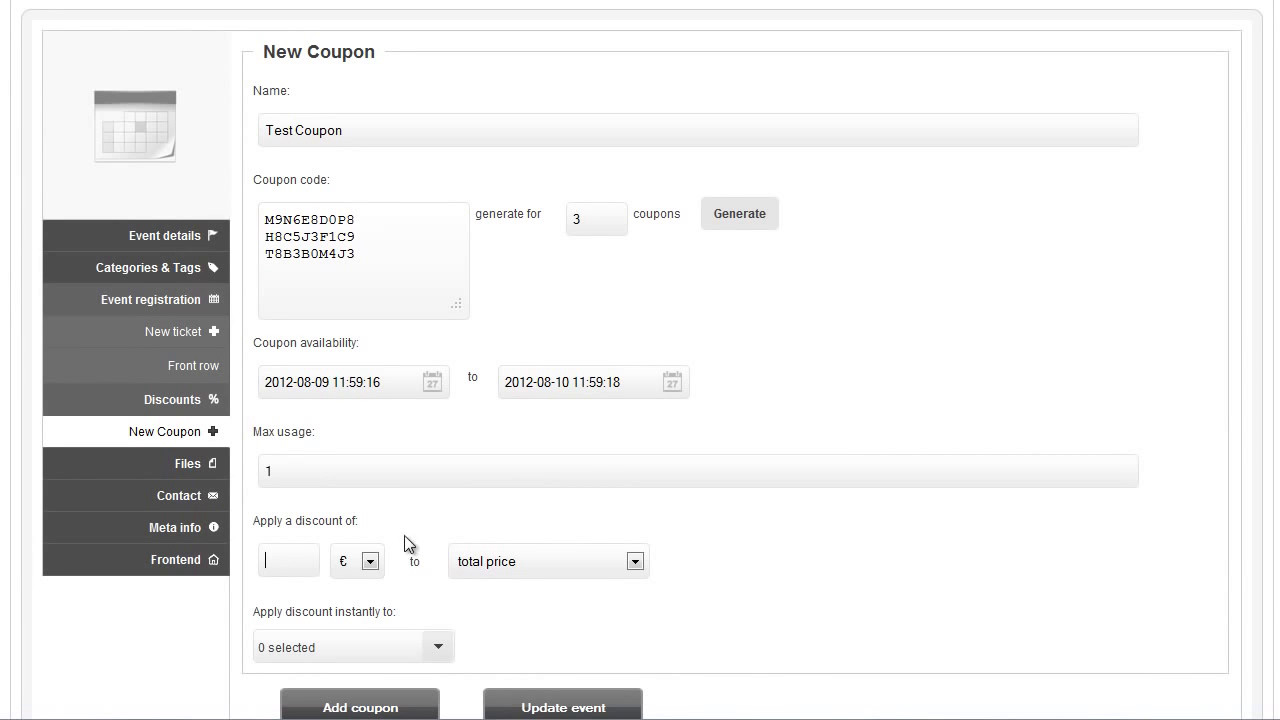
pyautogui.write('2')
pyautogui.scroll(-3, 543, 604)
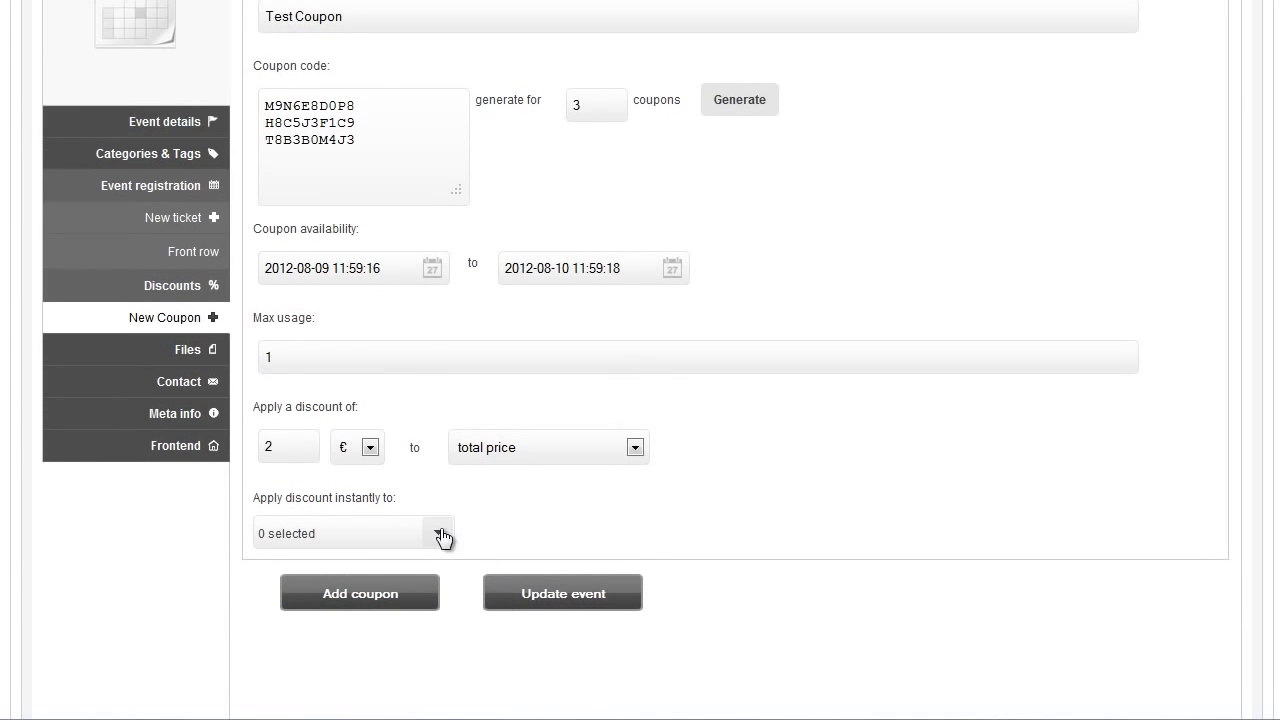
pyautogui.click(440, 533)
pyautogui.click(266, 570)
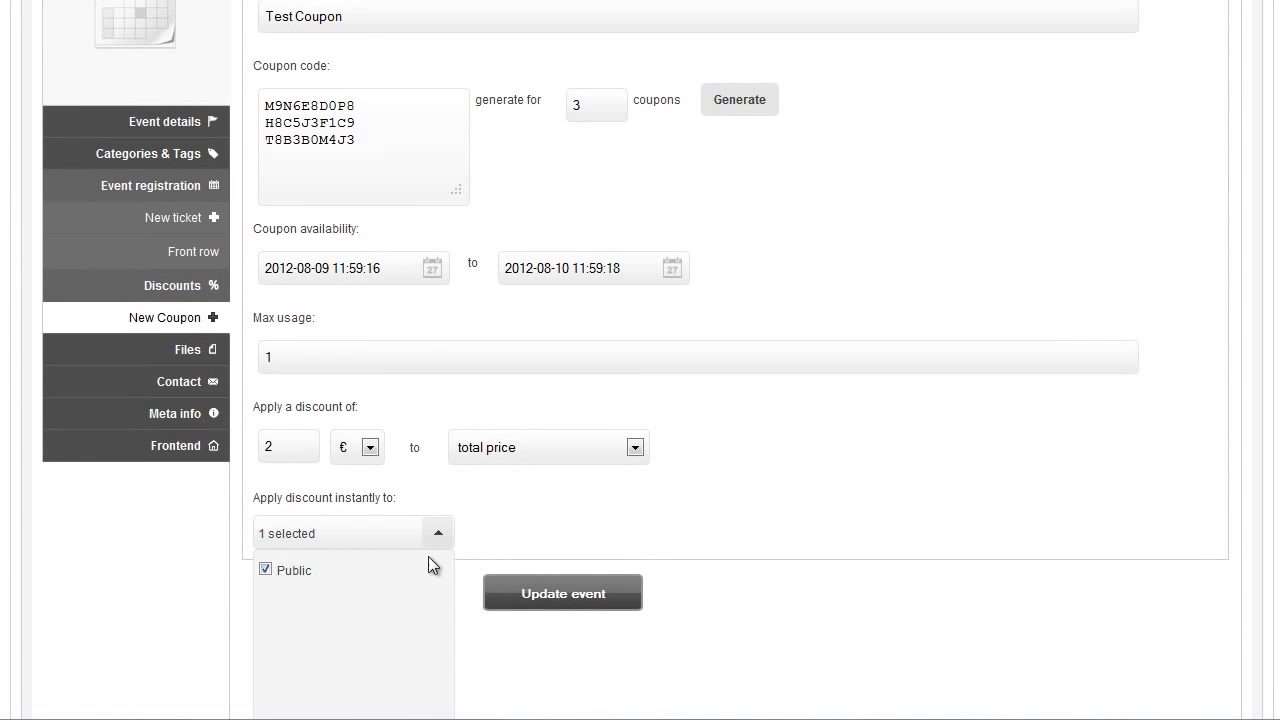
pyautogui.click(474, 544)
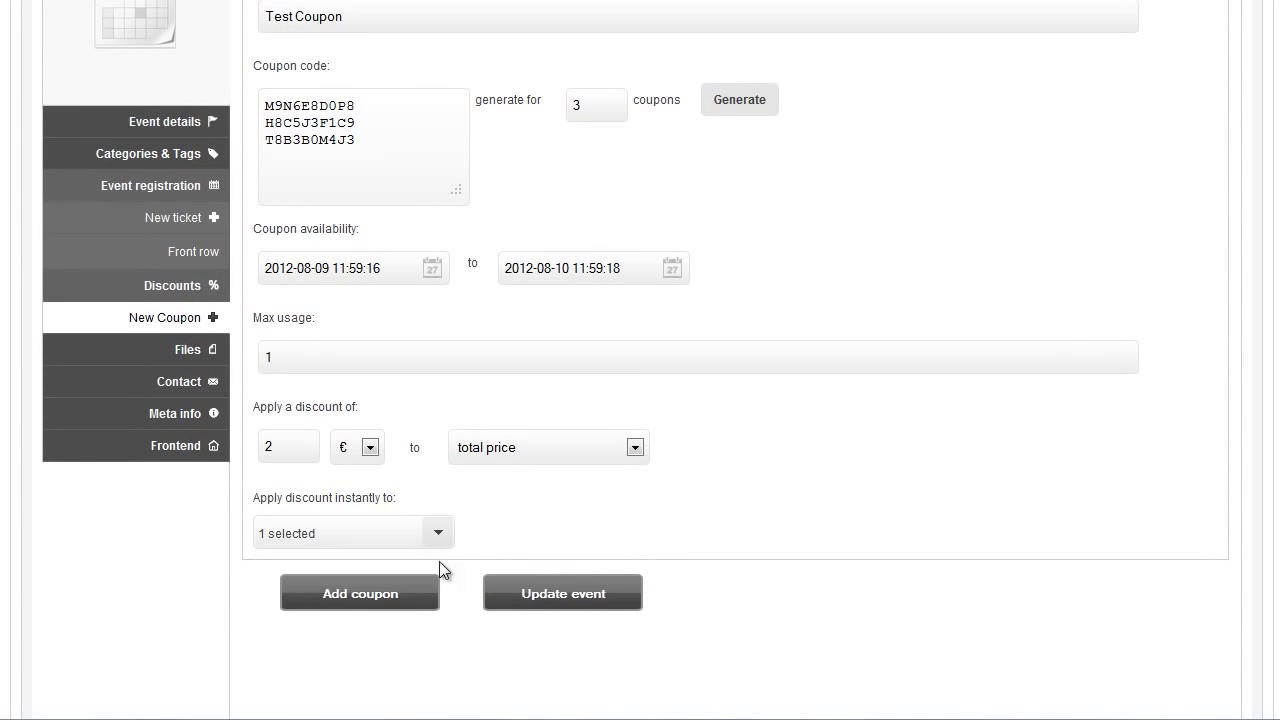
pyautogui.click(371, 598)
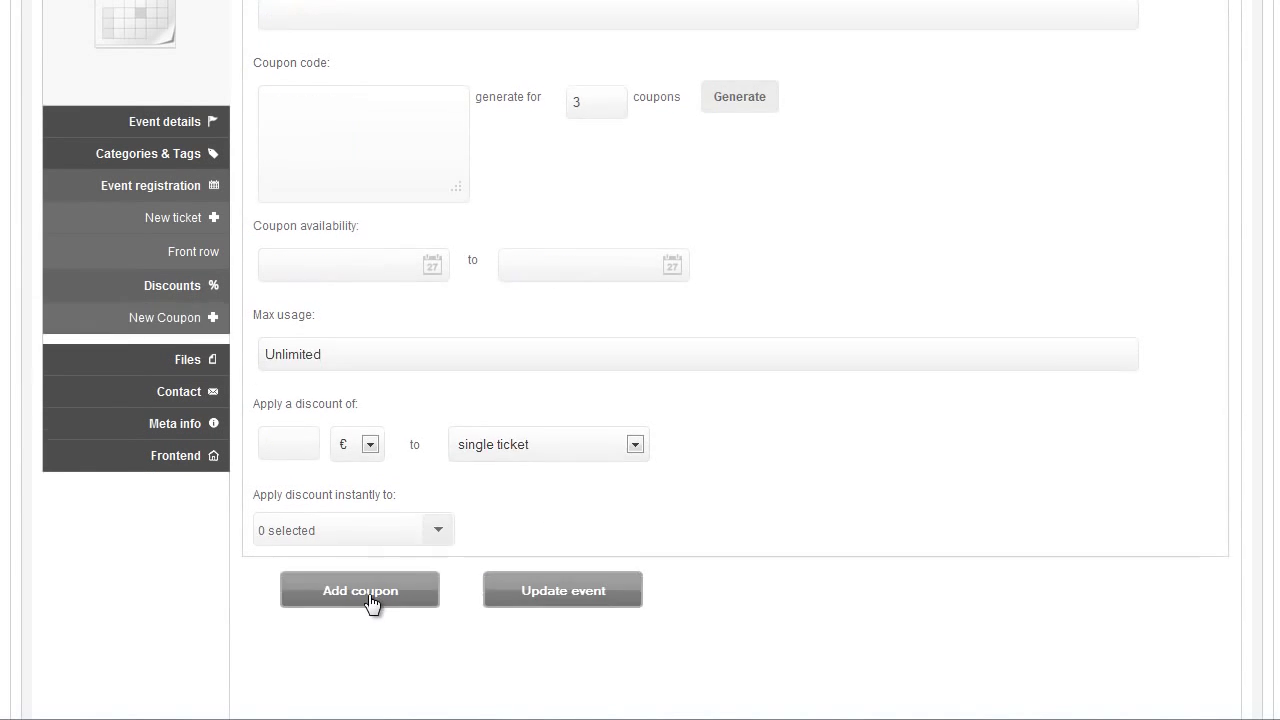
pyautogui.click(531, 600)
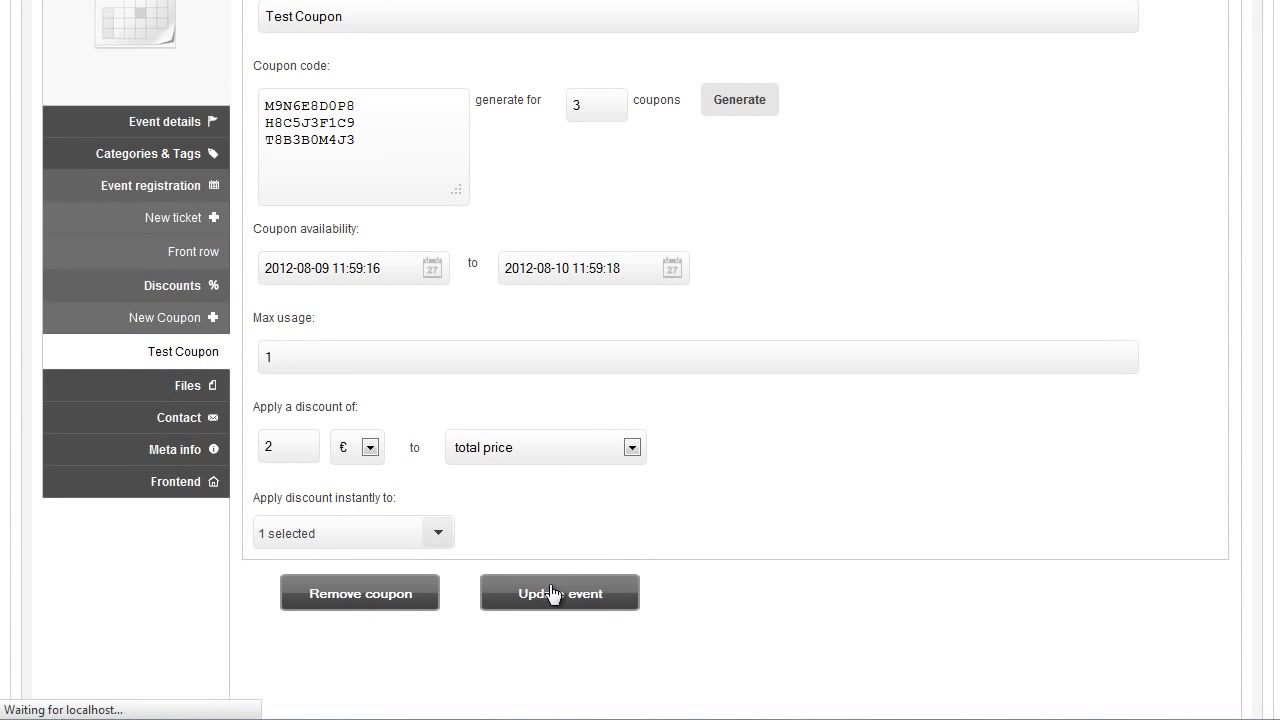